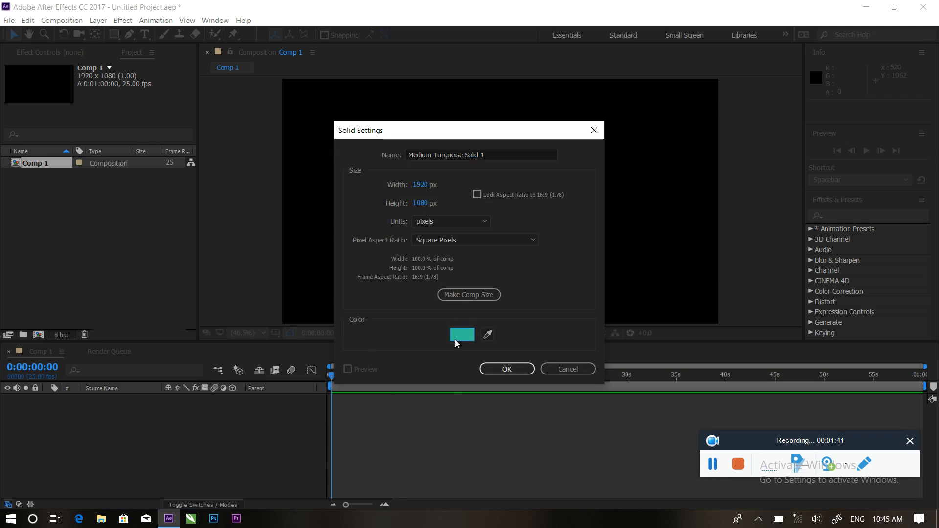
Create a full-frame 1920x1080 solid in bright cyan as the background.
{"action": "left_click_drag", "start_coordinate": [499, 248], "coordinate": [499, 268]}
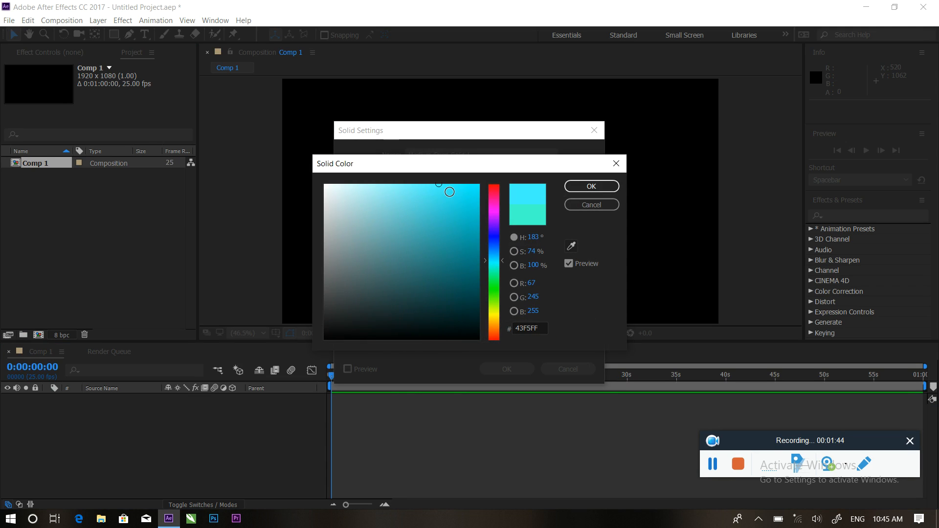
{"action": "left_click_drag", "start_coordinate": [449, 192], "coordinate": [460, 184]}
{"action": "left_click", "coordinate": [590, 187]}
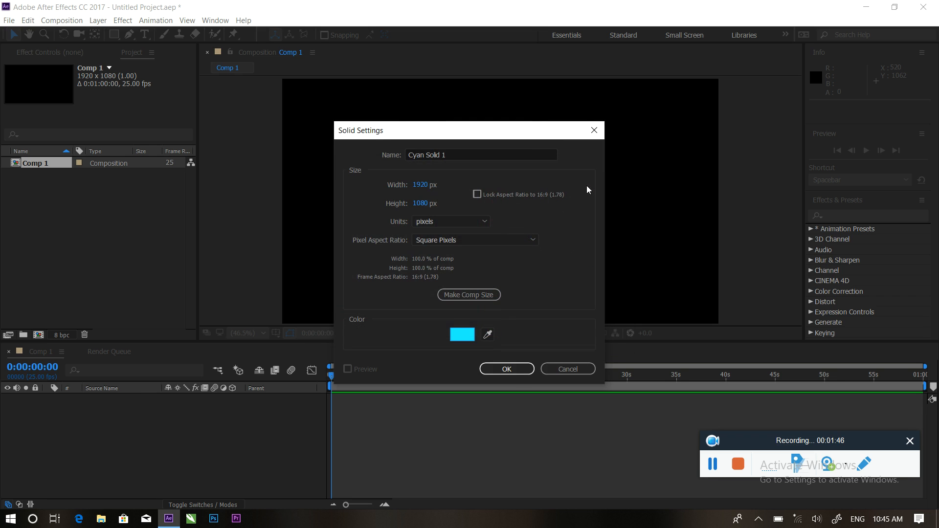
{"action": "left_click", "coordinate": [507, 369]}
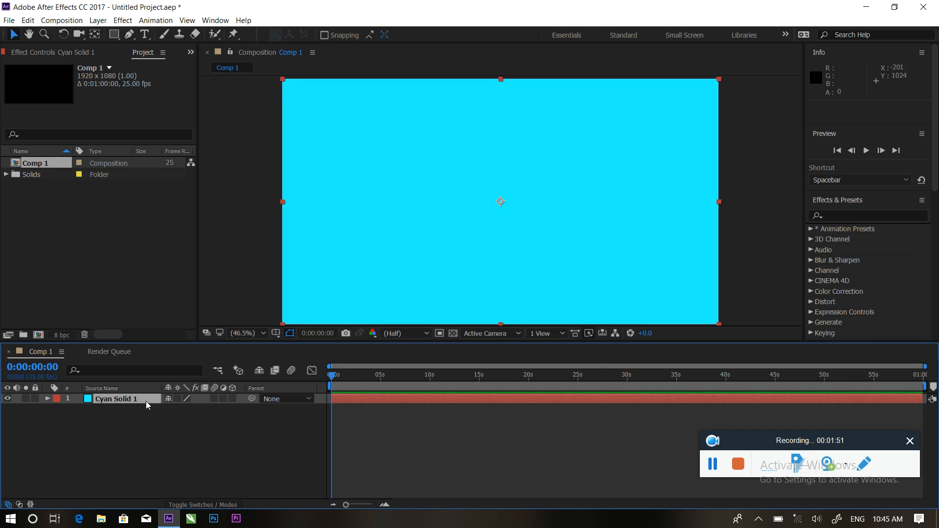
{"action": "left_click", "coordinate": [164, 438]}
Draw a rectangle in the lower-left of the composition with the Rectangle Tool.
{"action": "left_click", "coordinate": [114, 34]}
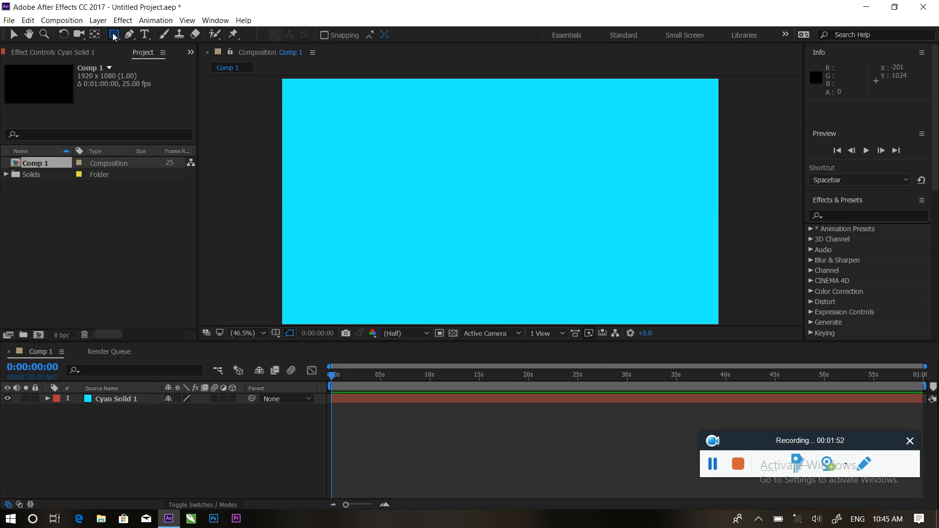
{"action": "mouse_move", "coordinate": [277, 248]}
{"action": "left_mouse_down"}
{"action": "mouse_move", "coordinate": [405, 289]}
{"action": "mouse_move", "coordinate": [415, 283]}
{"action": "left_mouse_up"}
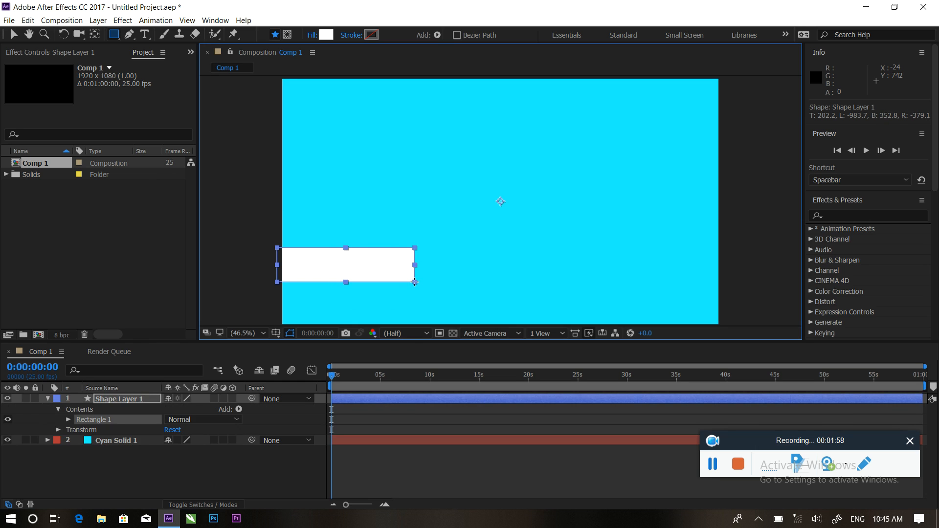
{"action": "left_click_drag", "start_coordinate": [415, 282], "coordinate": [415, 283]}
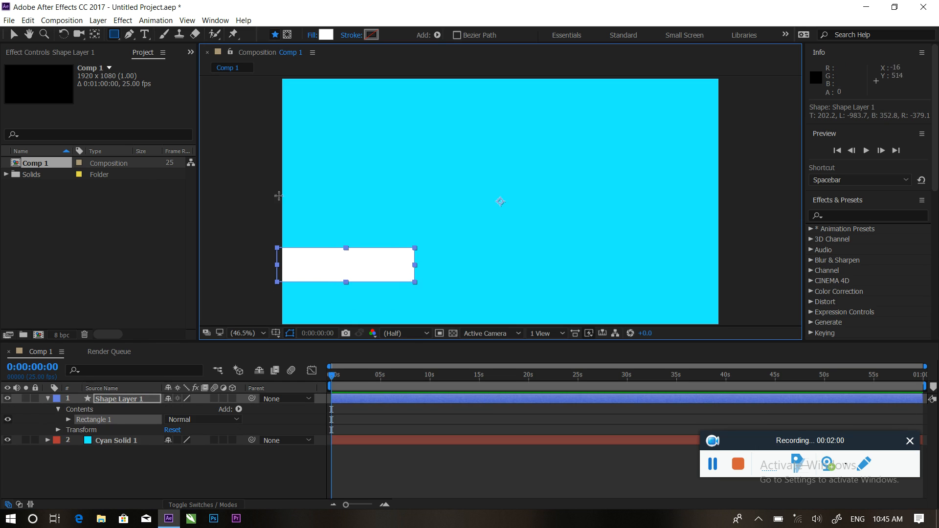
Set the new rectangle's fill colour to white.
{"action": "left_click", "coordinate": [325, 35]}
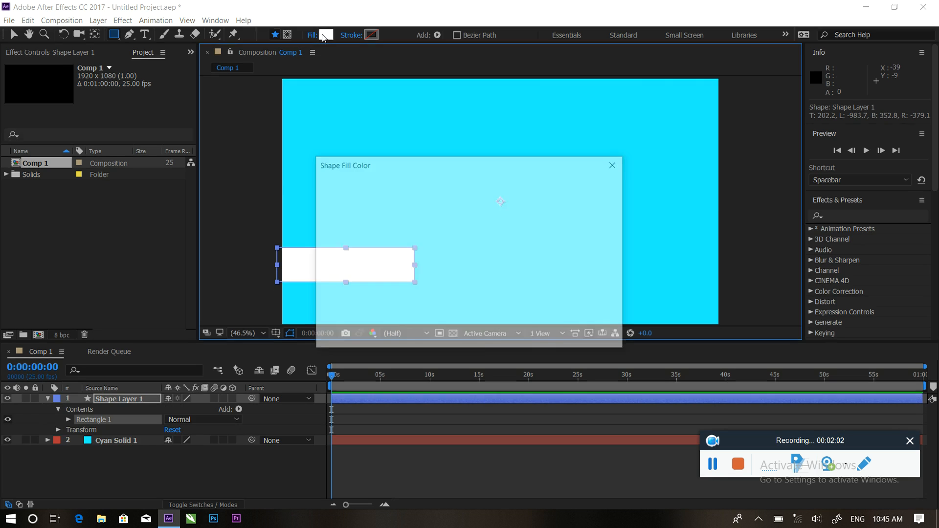
{"action": "mouse_move", "coordinate": [490, 210]}
{"action": "left_mouse_down"}
{"action": "mouse_move", "coordinate": [495, 258]}
{"action": "mouse_move", "coordinate": [493, 217]}
{"action": "left_mouse_up"}
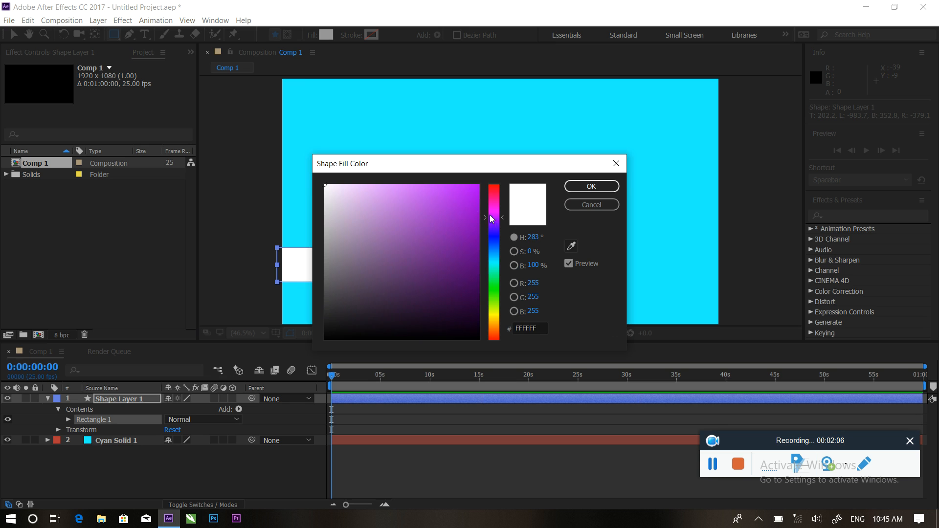
{"action": "left_click", "coordinate": [472, 195]}
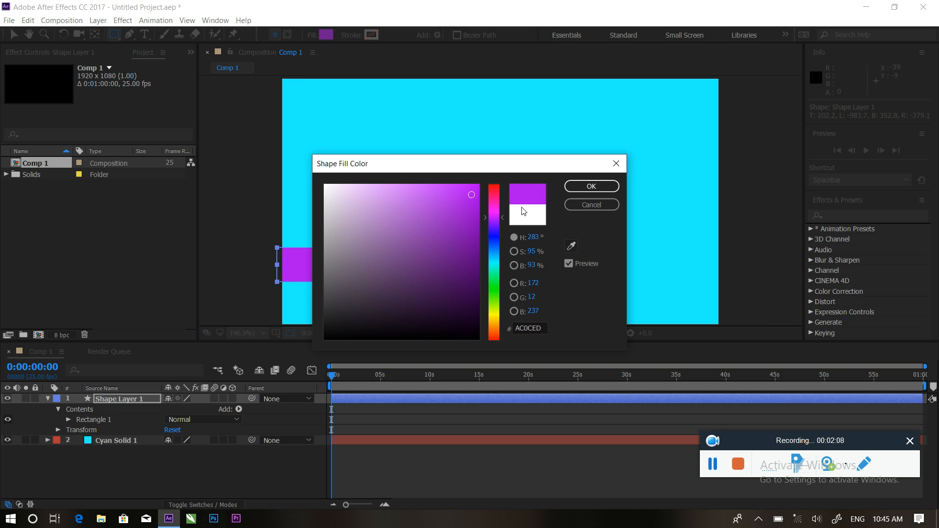
{"action": "left_click", "coordinate": [338, 206]}
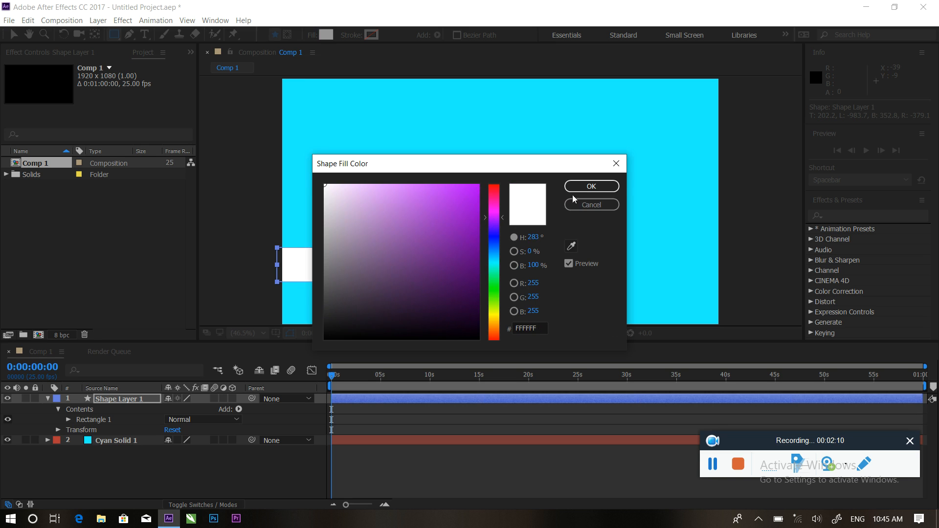
{"action": "left_click", "coordinate": [591, 187]}
{"action": "left_click", "coordinate": [185, 477]}
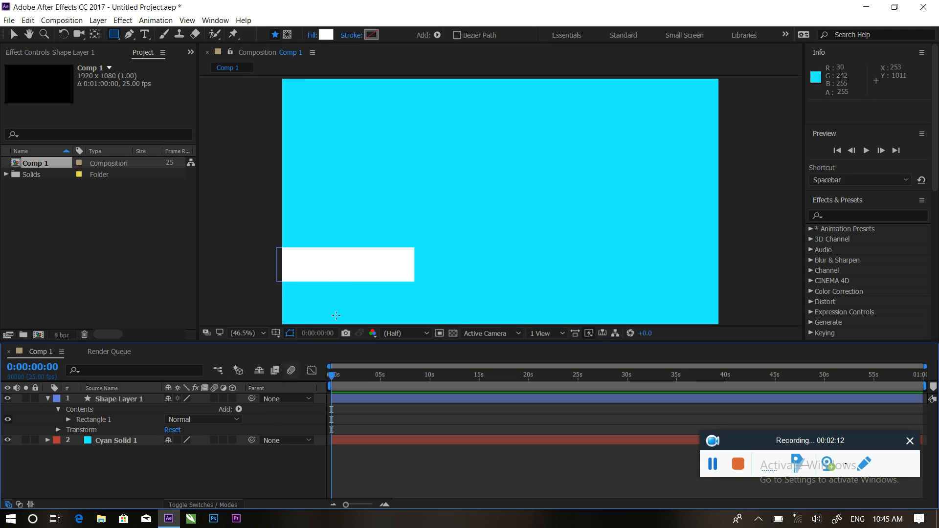
{"action": "left_click", "coordinate": [13, 34]}
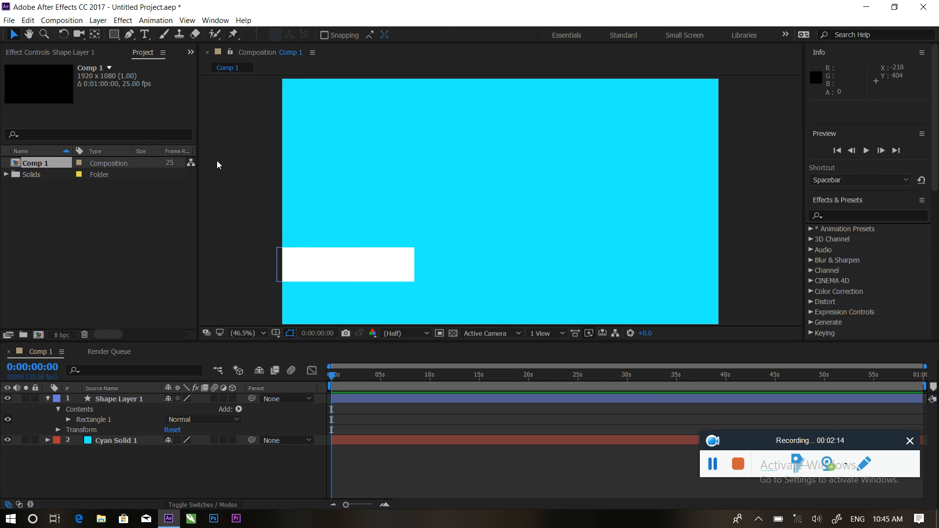
Nudge the white bar down, move its anchor point to the left edge, and set Scale to 98%.
{"action": "left_click_drag", "start_coordinate": [332, 263], "coordinate": [330, 281]}
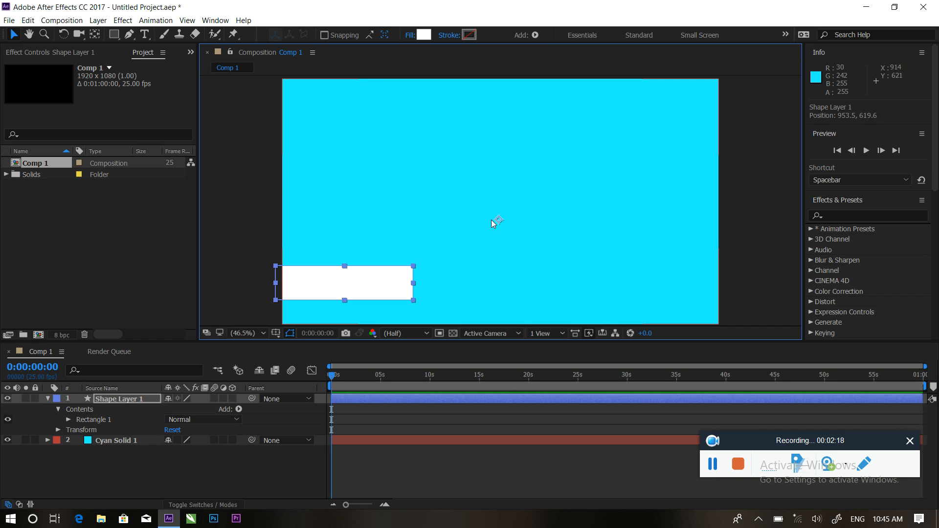
{"action": "left_click", "coordinate": [95, 35]}
{"action": "left_click_drag", "start_coordinate": [499, 220], "coordinate": [414, 284]}
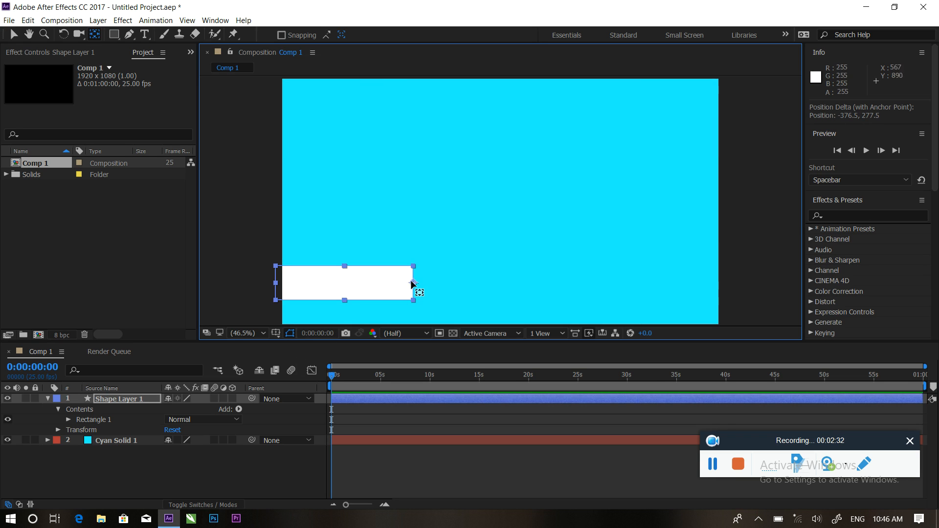
{"action": "key", "text": "s"}
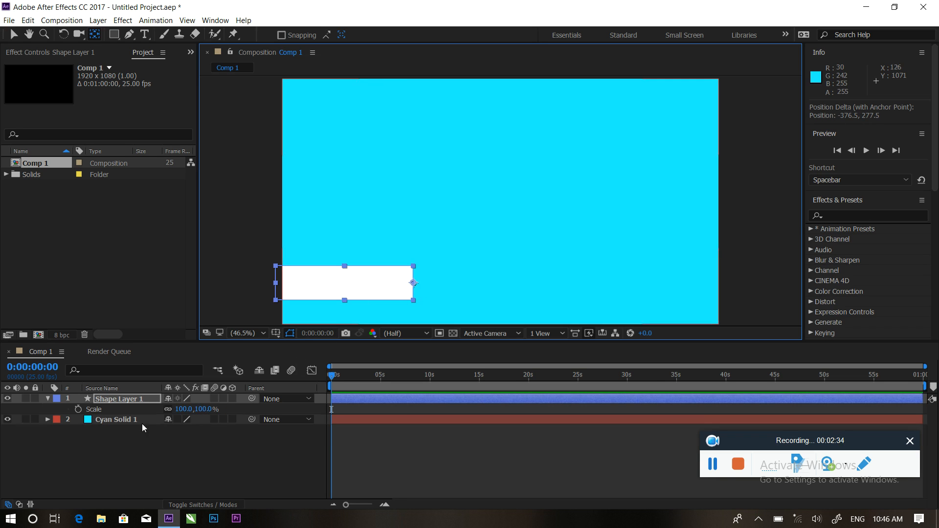
{"action": "mouse_move", "coordinate": [187, 413]}
{"action": "left_mouse_down"}
{"action": "mouse_move", "coordinate": [206, 410]}
{"action": "mouse_move", "coordinate": [179, 408]}
{"action": "left_mouse_up"}
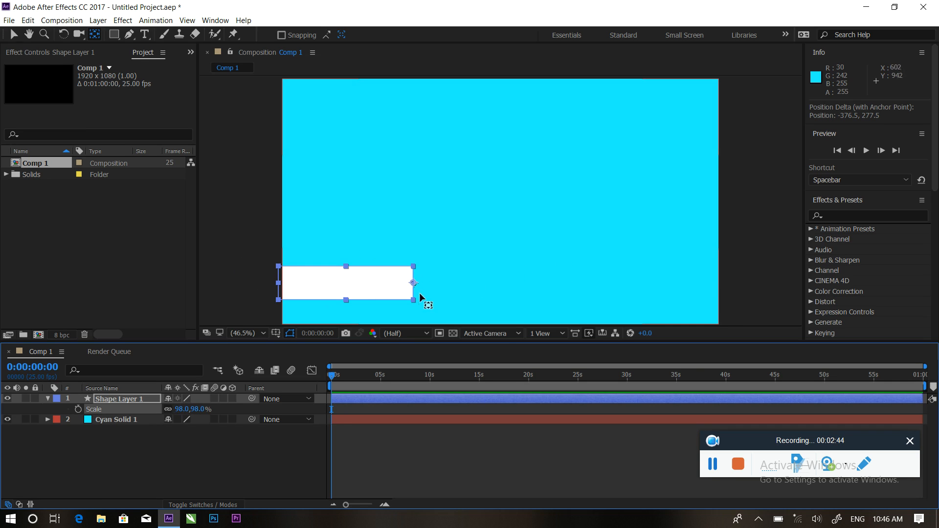
{"action": "left_click_drag", "start_coordinate": [413, 283], "coordinate": [284, 290]}
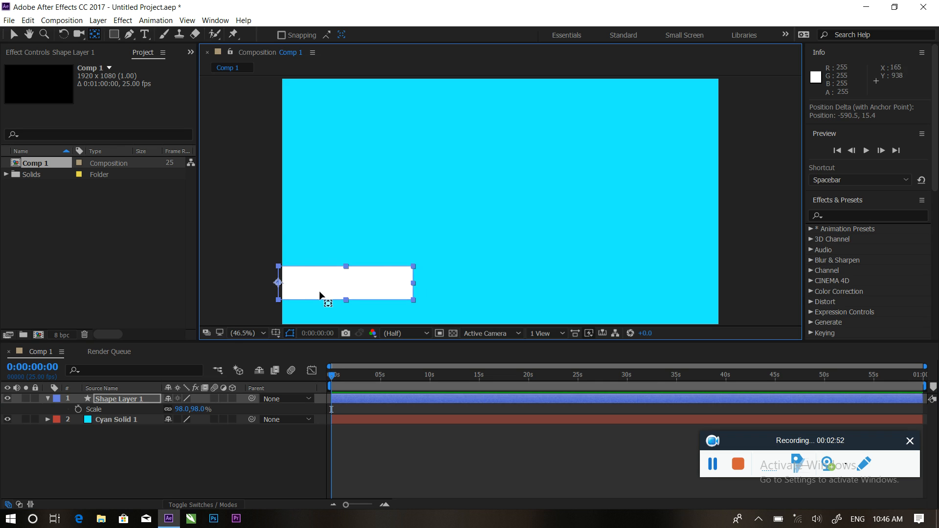
{"action": "left_click", "coordinate": [117, 457]}
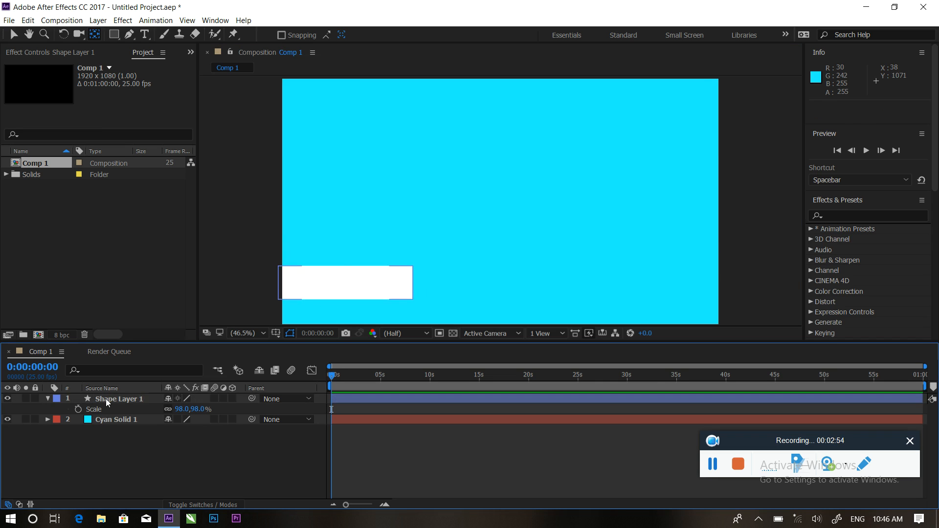
Add a Scale keyframe at 0s with proportions unlinked, width 0% and height 96%.
{"action": "left_click", "coordinate": [106, 399]}
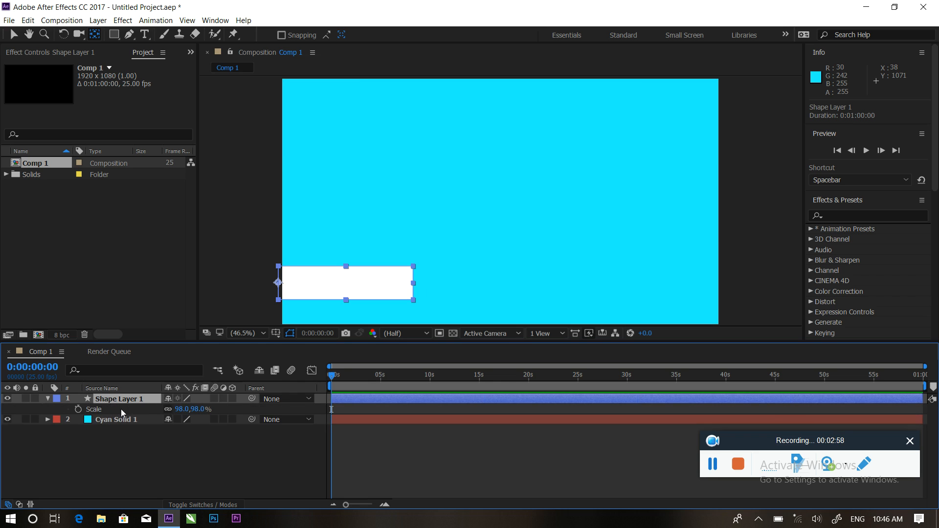
{"action": "left_click", "coordinate": [78, 409]}
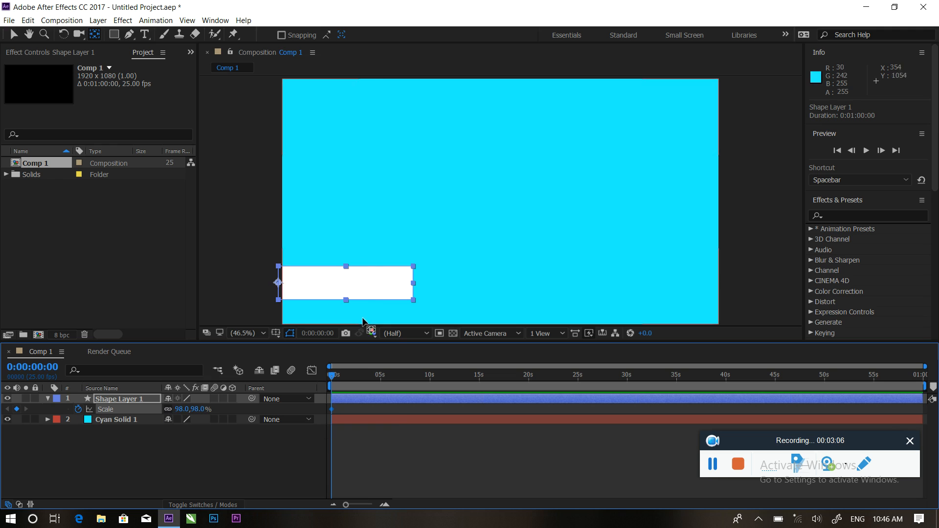
{"action": "left_click", "coordinate": [168, 410]}
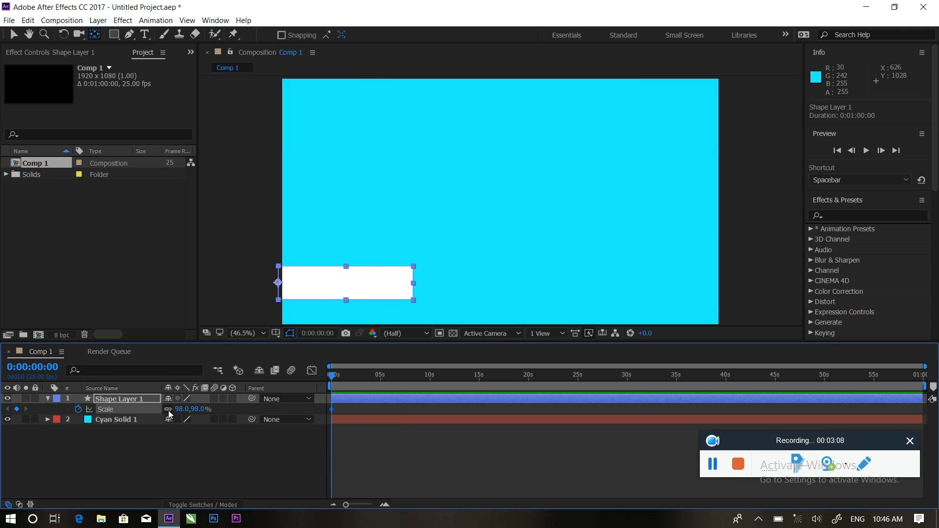
{"action": "left_click_drag", "start_coordinate": [201, 410], "coordinate": [146, 409]}
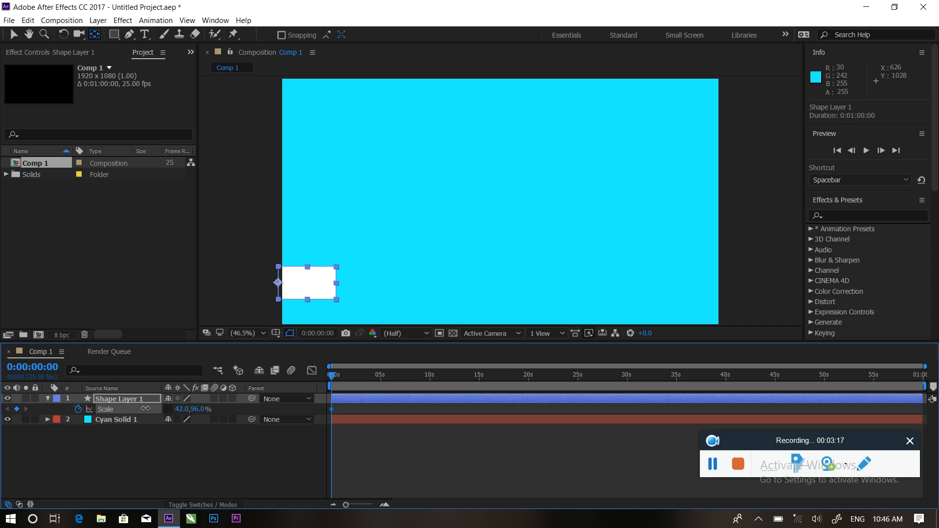
{"action": "left_click", "coordinate": [181, 409]}
{"action": "type", "text": "0"}
{"action": "left_click", "coordinate": [239, 479]}
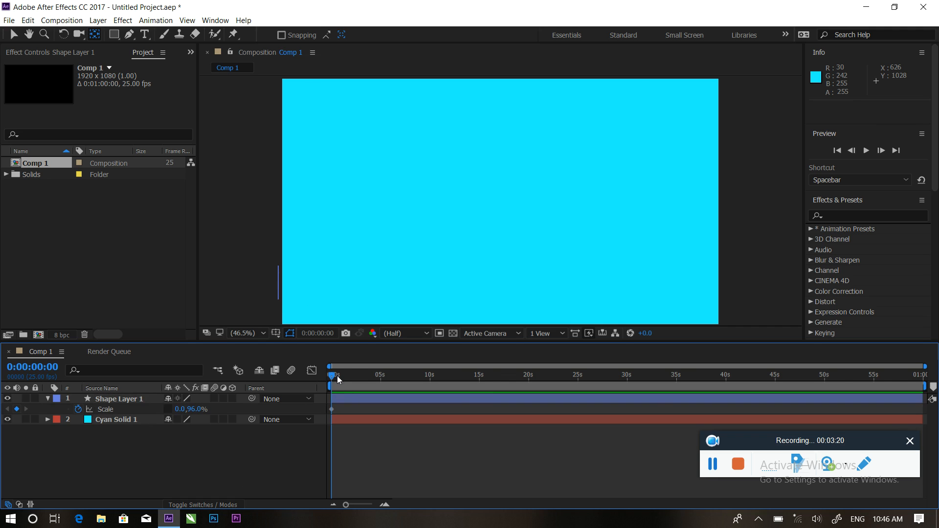
Set the horizontal scale to 100% at 1 second and preview the bar growing.
{"action": "key", "text": "equal"}
{"action": "key", "text": "equal"}
{"action": "left_click_drag", "start_coordinate": [341, 375], "coordinate": [372, 383]}
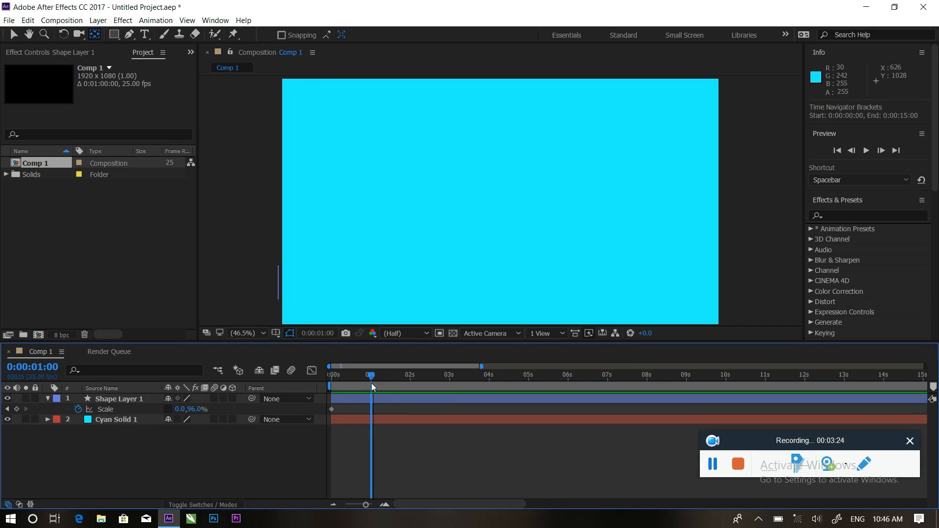
{"action": "left_click", "coordinate": [180, 410]}
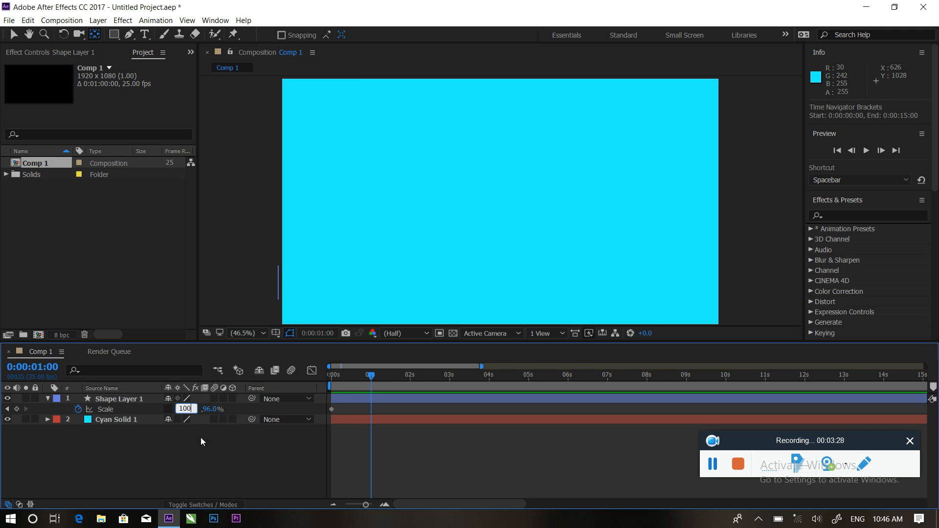
{"action": "type", "text": "100"}
{"action": "key", "text": "Return"}
{"action": "left_click_drag", "start_coordinate": [381, 375], "coordinate": [329, 375]}
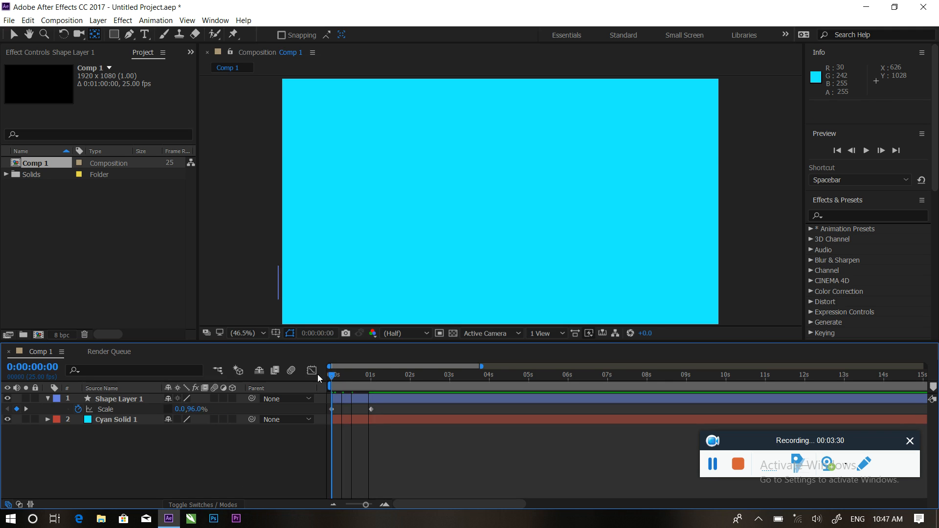
{"action": "key", "text": "space"}
{"action": "key", "text": "space"}
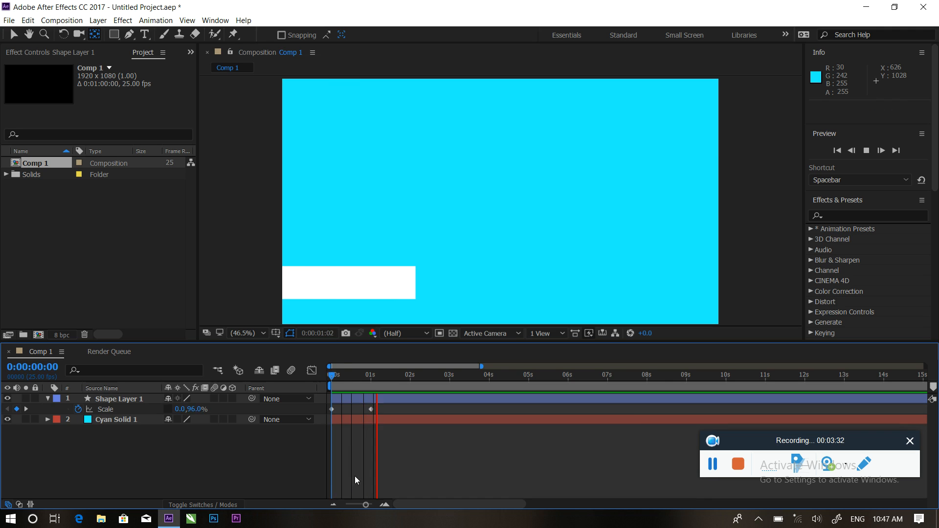
Apply easing to both Scale keyframes and preview the result.
{"action": "mouse_move", "coordinate": [374, 374]}
{"action": "left_mouse_down"}
{"action": "mouse_move", "coordinate": [333, 371]}
{"action": "mouse_move", "coordinate": [367, 372]}
{"action": "left_mouse_up"}
{"action": "left_click_drag", "start_coordinate": [385, 409], "coordinate": [329, 412]}
{"action": "right_click", "coordinate": [334, 410]}
{"action": "mouse_move", "coordinate": [356, 402]}
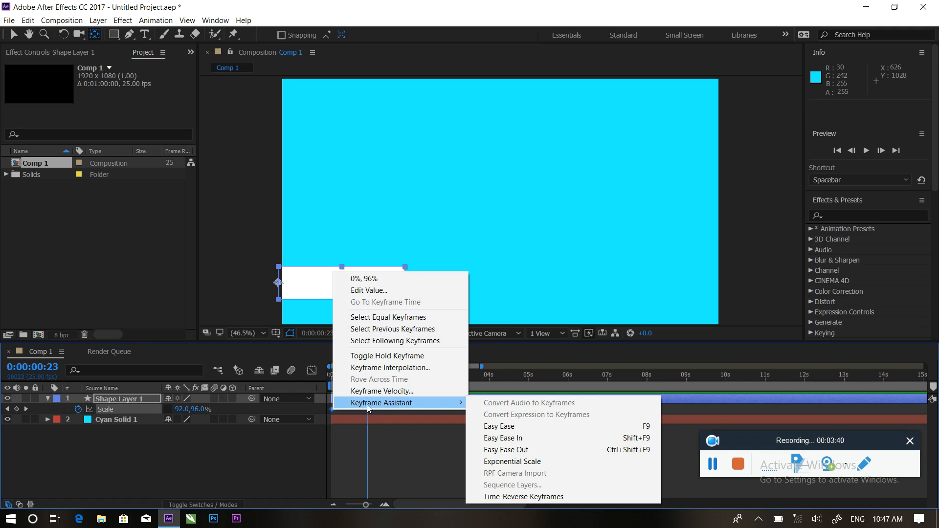
{"action": "left_click", "coordinate": [519, 429]}
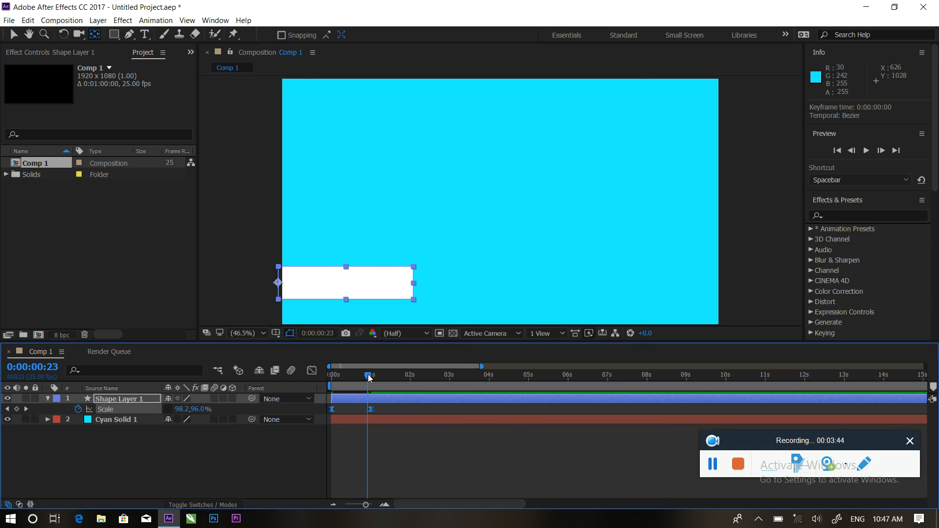
{"action": "left_click_drag", "start_coordinate": [369, 379], "coordinate": [336, 380]}
{"action": "key", "text": "space"}
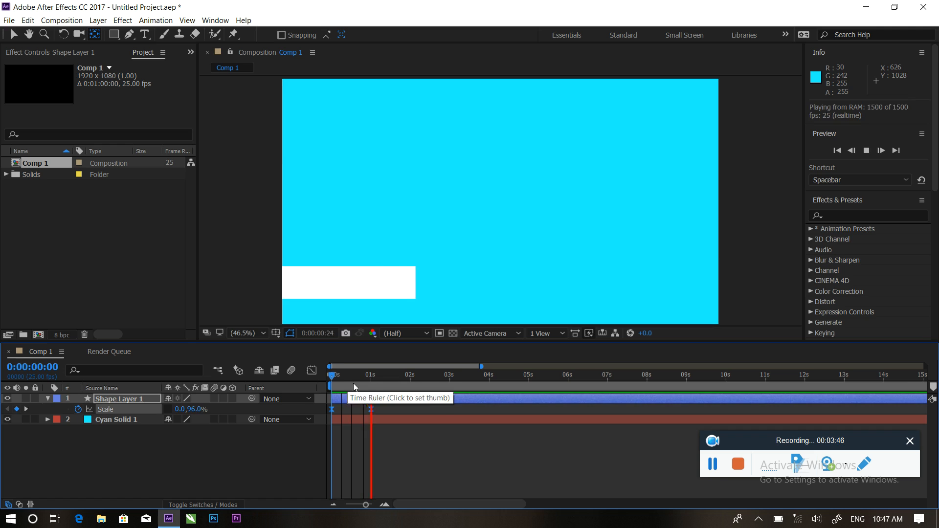
{"action": "key", "text": "space"}
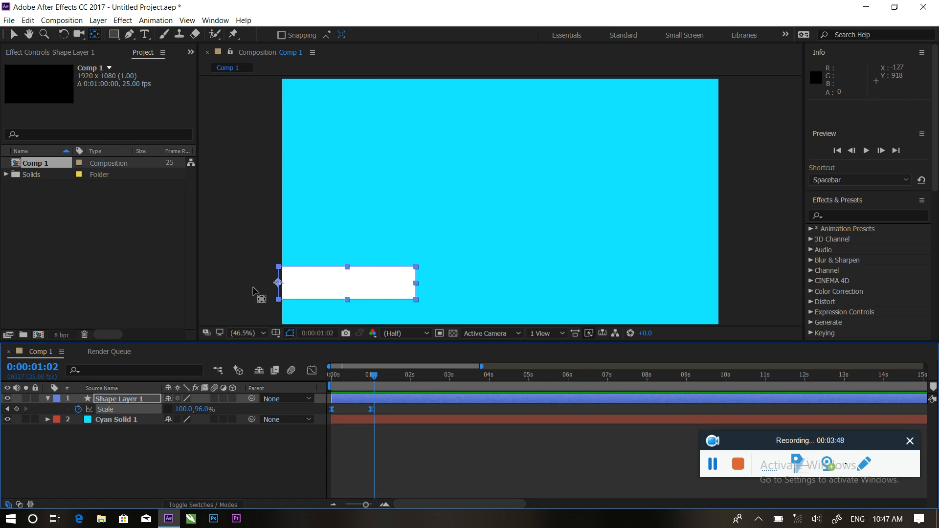
{"action": "left_click_drag", "start_coordinate": [371, 377], "coordinate": [351, 379]}
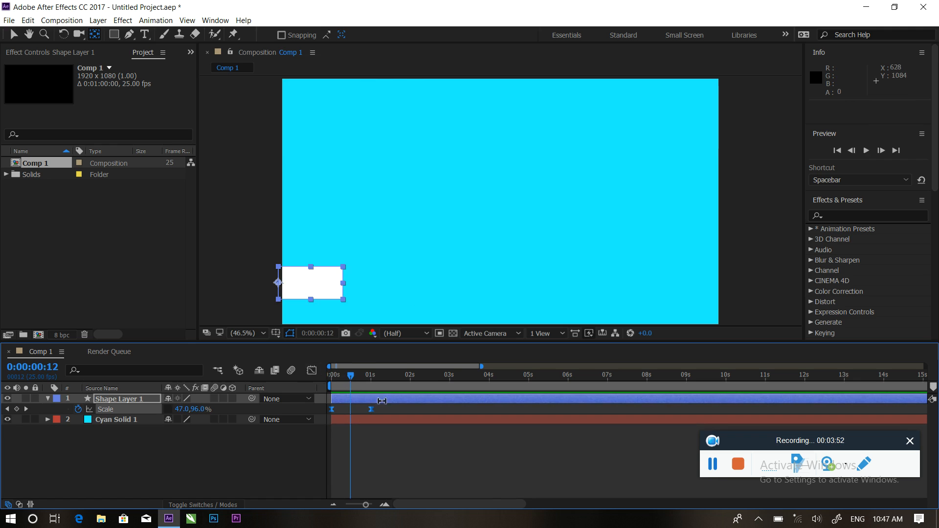
In the speed graph, steepen the Scale keyframes' influence so the bar opens fast.
{"action": "left_click", "coordinate": [312, 371]}
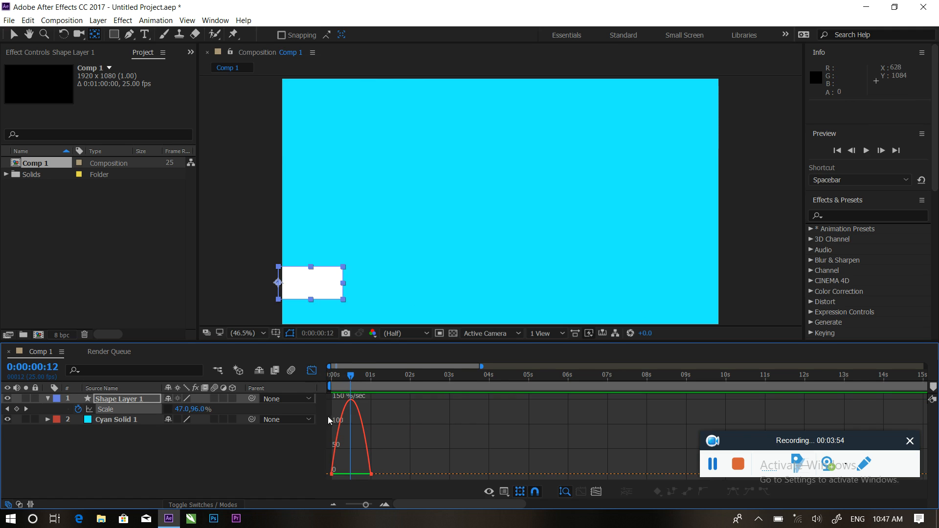
{"action": "mouse_move", "coordinate": [357, 410]}
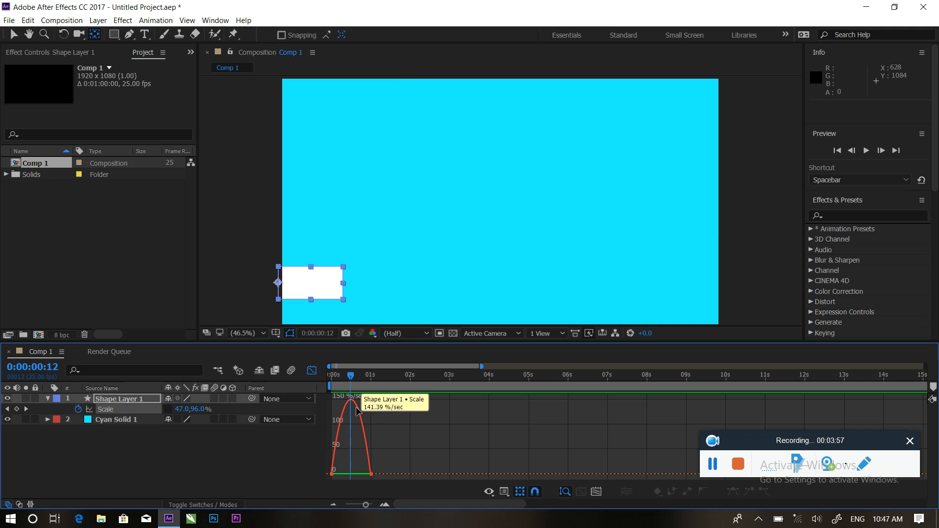
{"action": "left_click_drag", "start_coordinate": [389, 456], "coordinate": [360, 482]}
{"action": "left_click", "coordinate": [371, 477]}
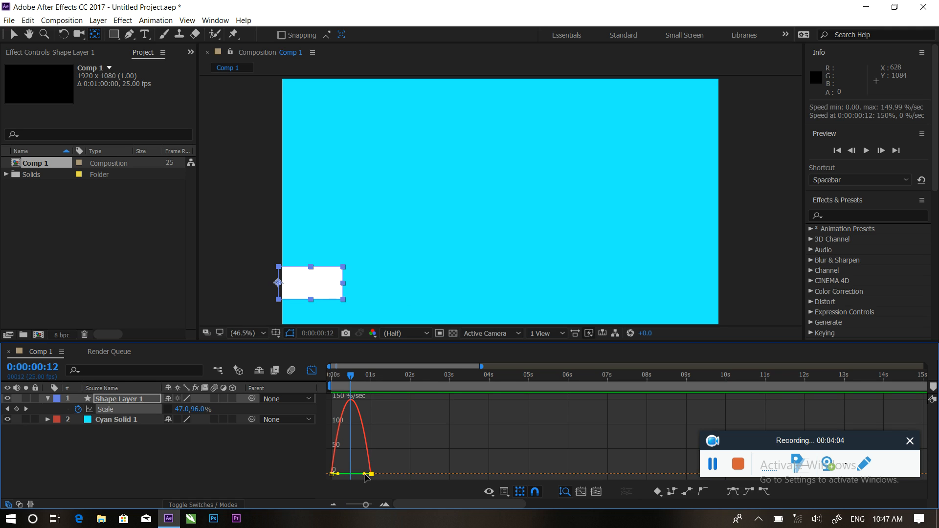
{"action": "left_click_drag", "start_coordinate": [365, 477], "coordinate": [341, 451]}
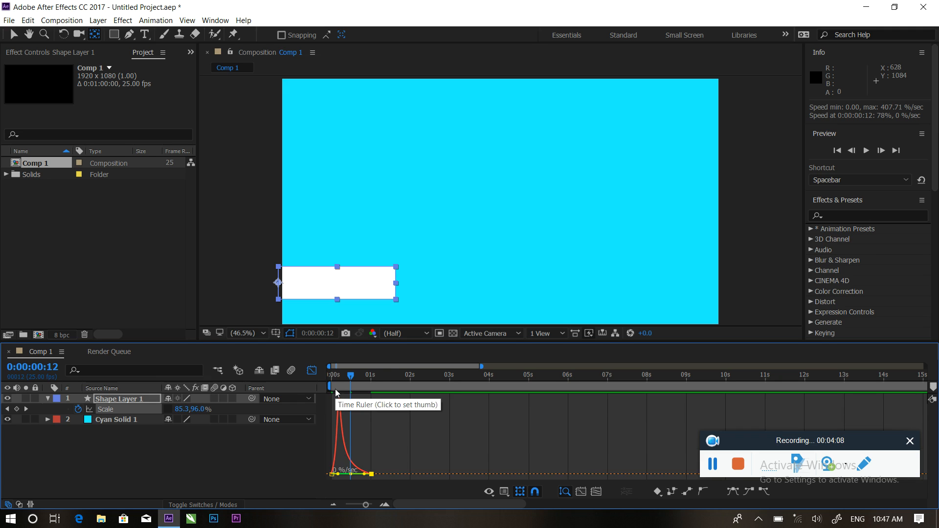
{"action": "left_click", "coordinate": [312, 372]}
Preview the eased bar animation several times from the start, then collapse Shape Layer 1.
{"action": "left_click_drag", "start_coordinate": [336, 378], "coordinate": [307, 409]}
{"action": "key", "text": "space"}
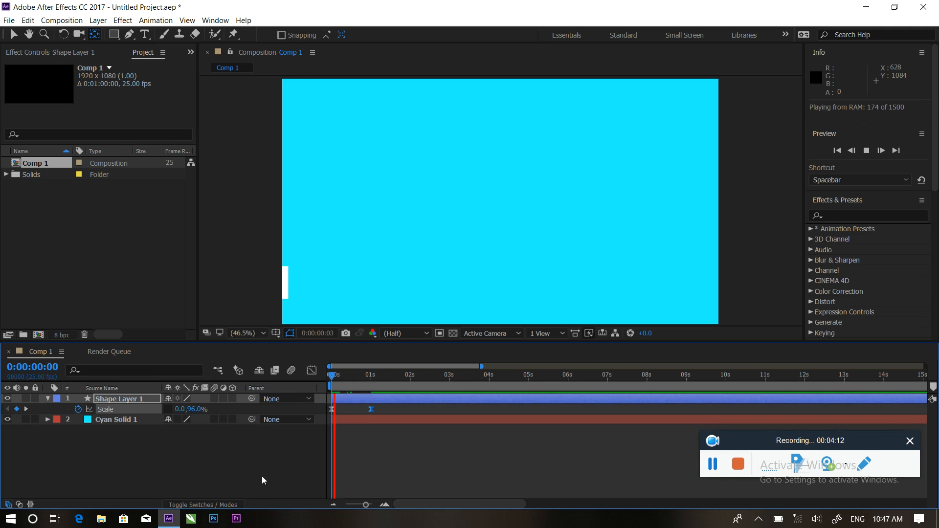
{"action": "key", "text": "space"}
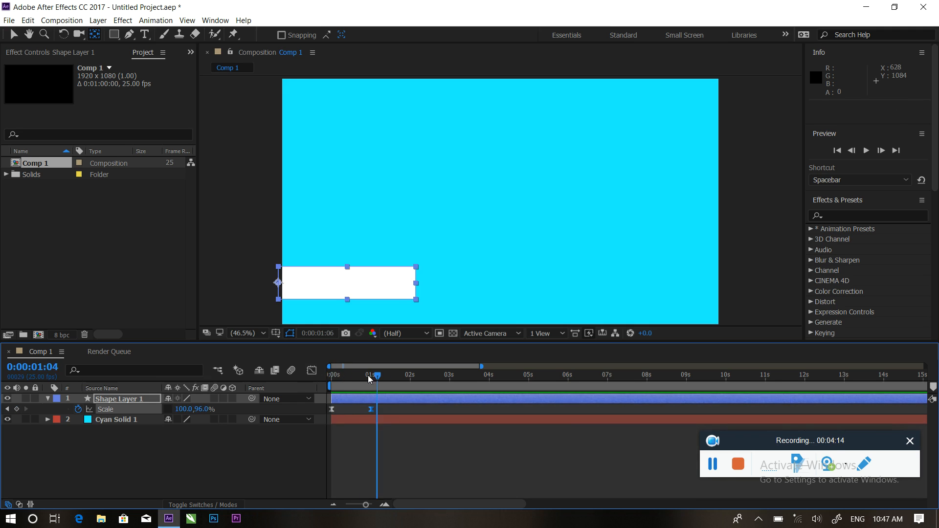
{"action": "left_click_drag", "start_coordinate": [381, 379], "coordinate": [316, 375]}
{"action": "key", "text": "space"}
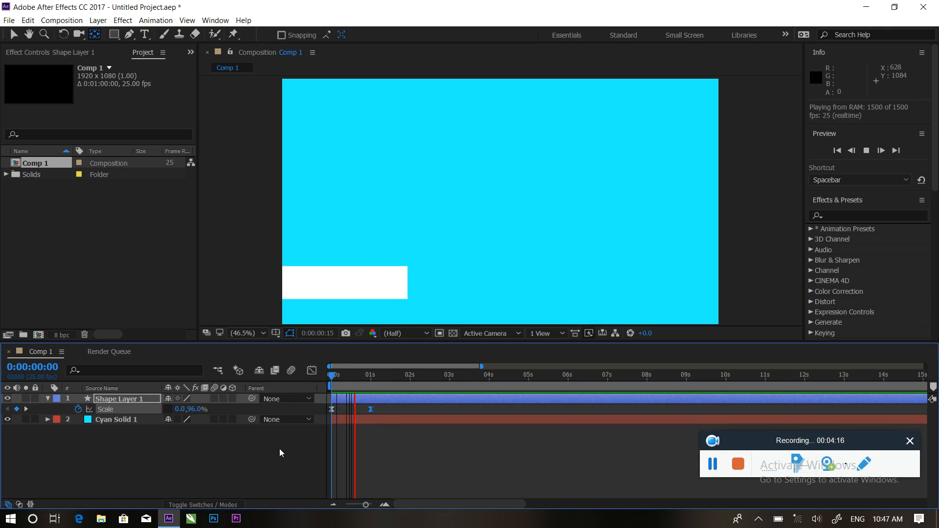
{"action": "left_click", "coordinate": [386, 373]}
{"action": "left_click_drag", "start_coordinate": [346, 372], "coordinate": [325, 373]}
{"action": "key", "text": "space"}
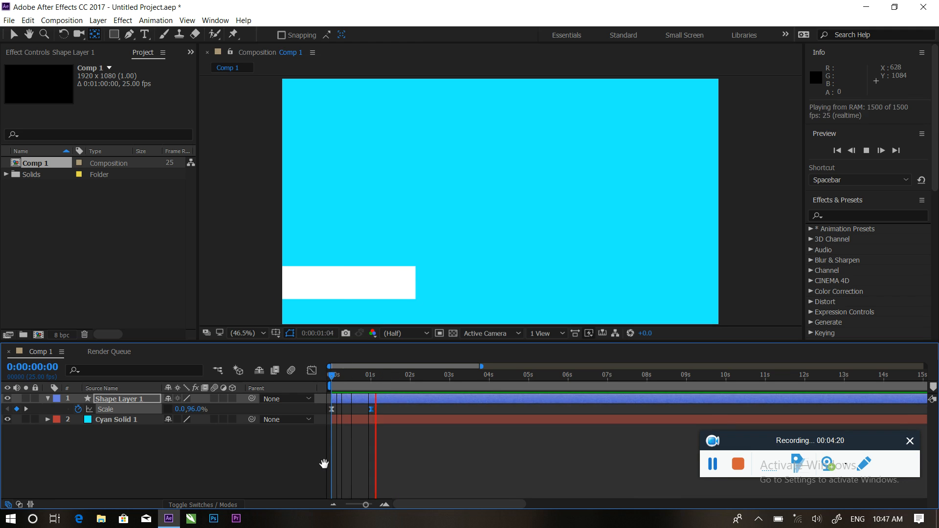
{"action": "key", "text": "space"}
{"action": "left_click_drag", "start_coordinate": [385, 378], "coordinate": [318, 382]}
{"action": "key", "text": "space"}
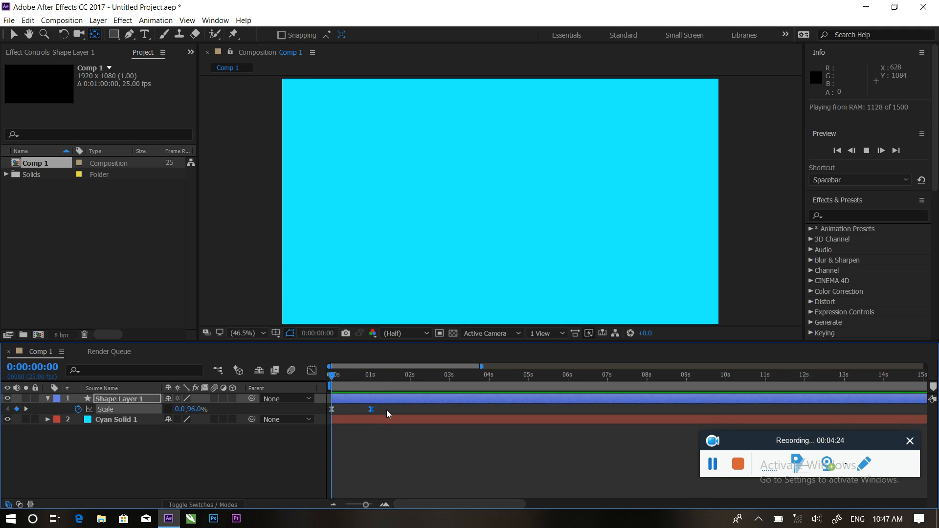
{"action": "key", "text": "space"}
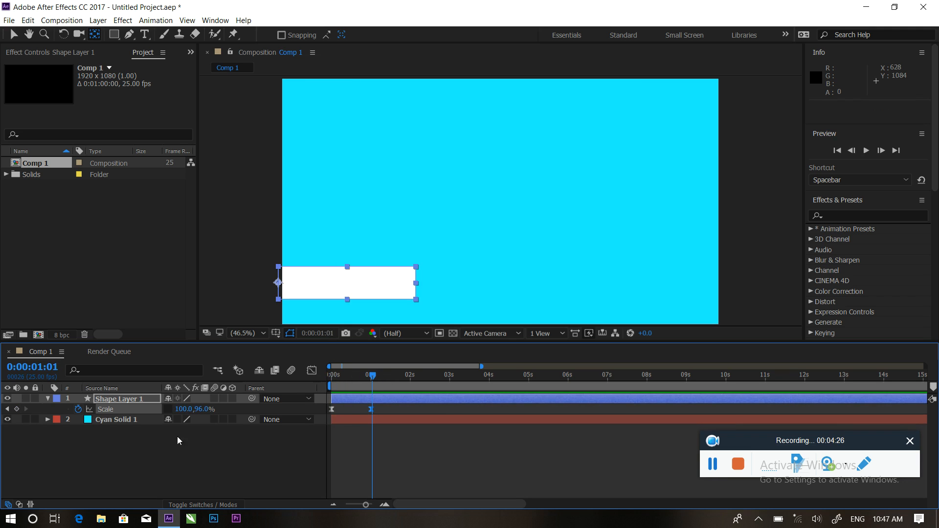
{"action": "left_click", "coordinate": [48, 399]}
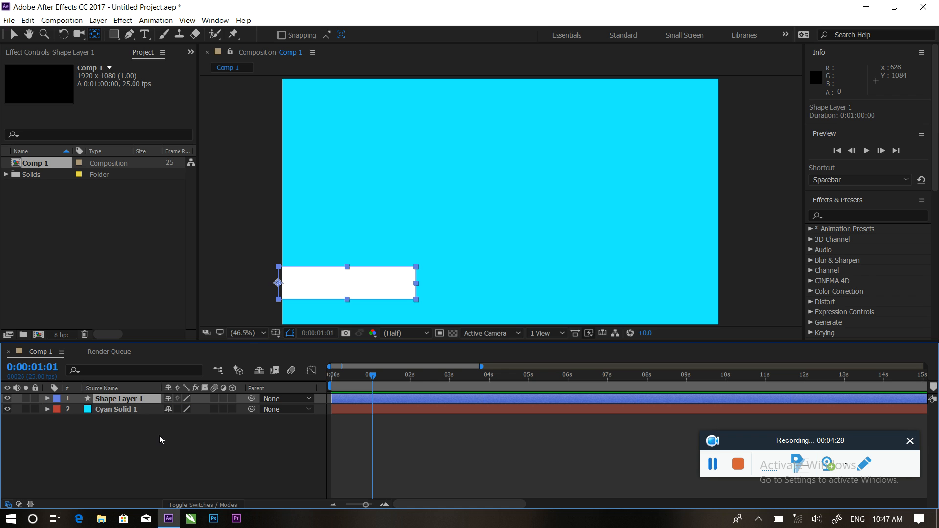
Duplicate the bar as Shape Layer 2 starting 3 frames later and start changing its fill colour.
{"action": "key", "text": "ctrl+d"}
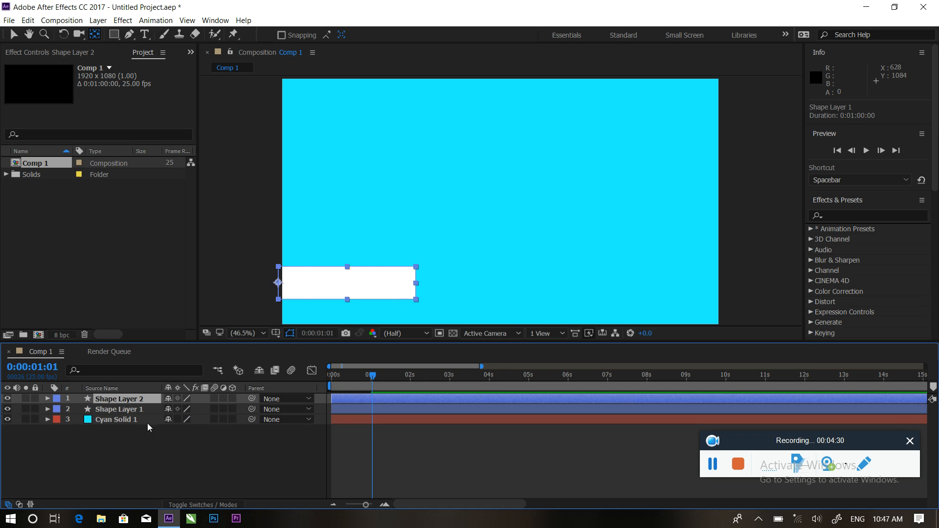
{"action": "left_click_drag", "start_coordinate": [370, 385], "coordinate": [344, 381]}
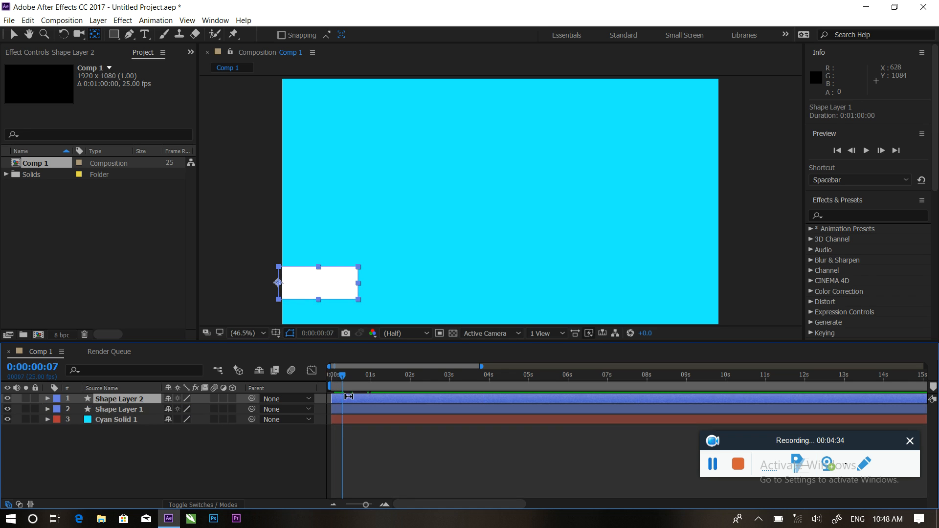
{"action": "left_click", "coordinate": [14, 35]}
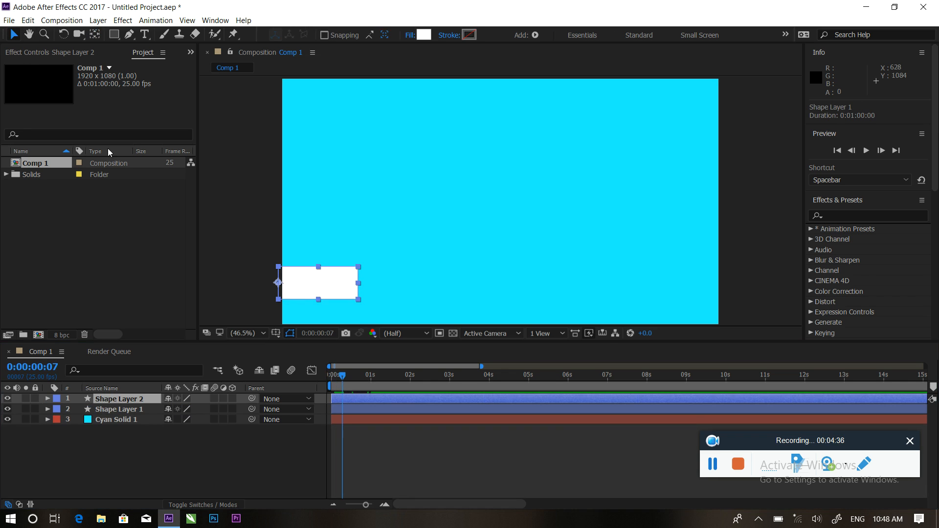
{"action": "left_click_drag", "start_coordinate": [352, 398], "coordinate": [356, 397]}
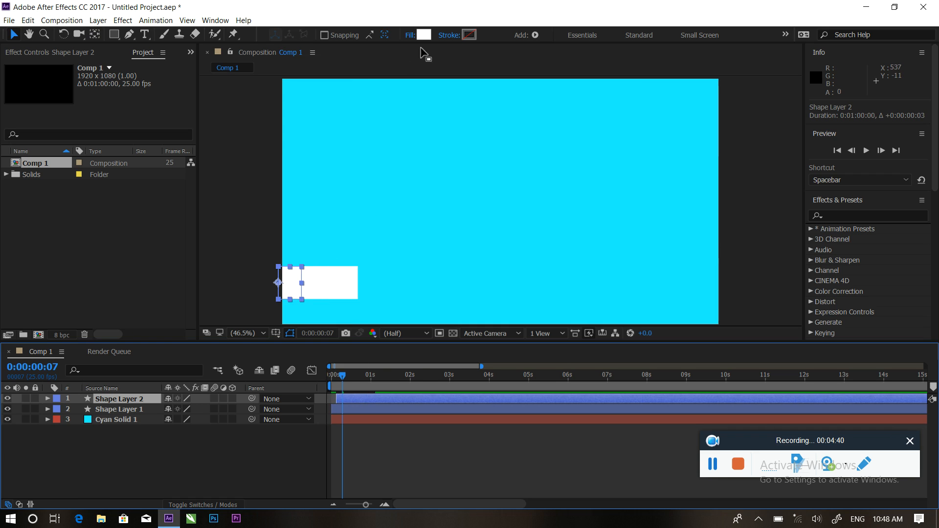
{"action": "left_click", "coordinate": [424, 35]}
{"action": "left_click_drag", "start_coordinate": [494, 272], "coordinate": [496, 323]}
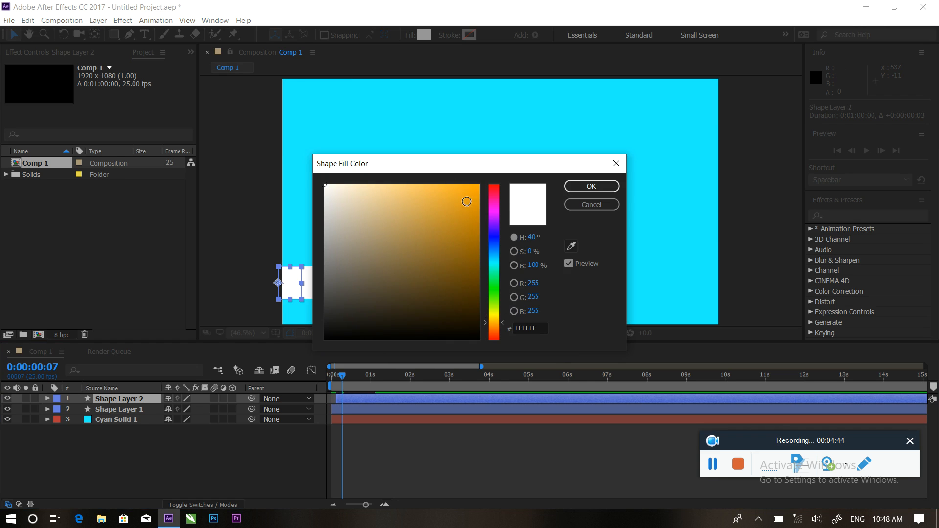
Fill Shape Layer 2 with orange FFAC0B and preview the animation.
{"action": "left_click", "coordinate": [462, 192]}
{"action": "left_click", "coordinate": [591, 187]}
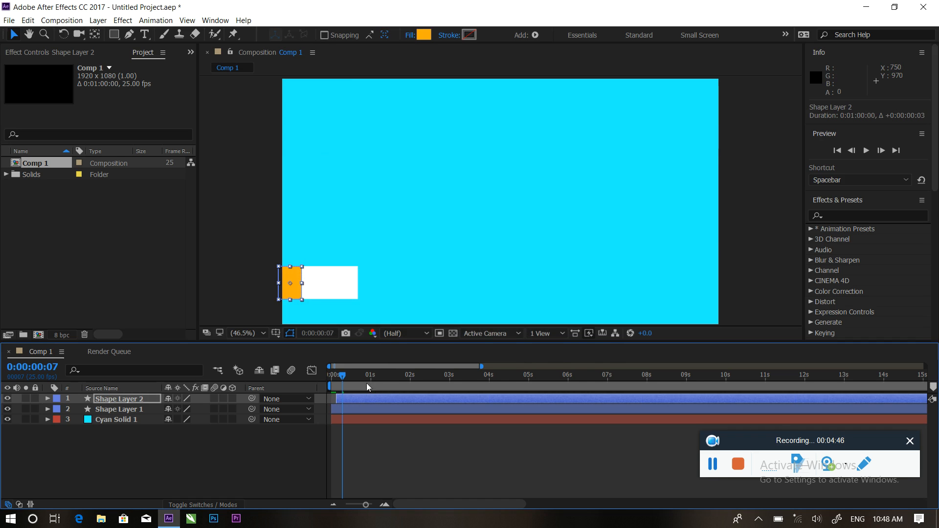
{"action": "key", "text": "Home"}
{"action": "key", "text": "space"}
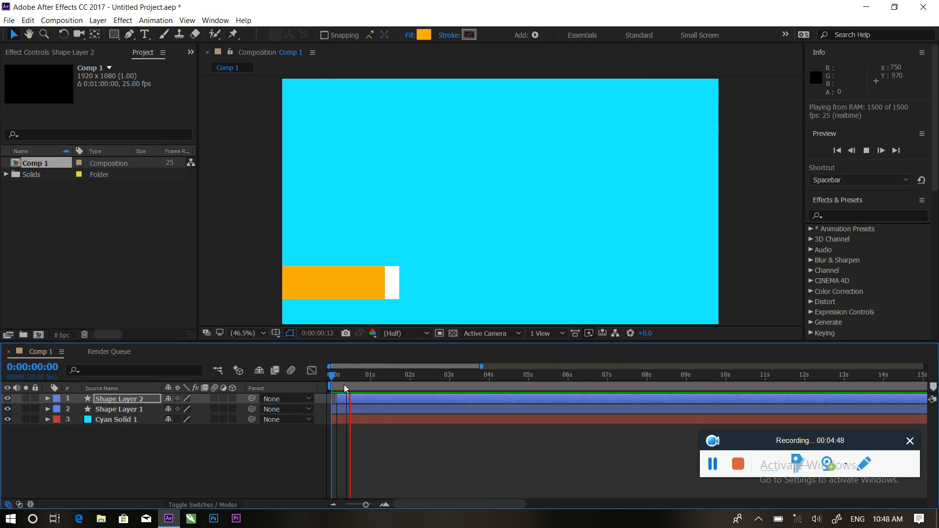
{"action": "left_click", "coordinate": [349, 396]}
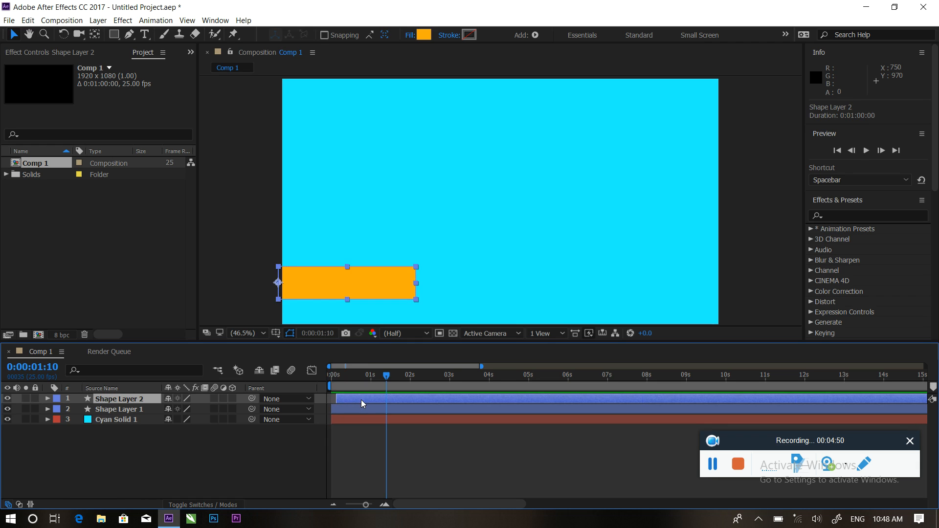
Duplicate it as Shape Layer 3, starting 4 frames later, filled blue 0B83FF.
{"action": "key", "text": "ctrl+d"}
{"action": "left_click_drag", "start_coordinate": [362, 400], "coordinate": [367, 399]}
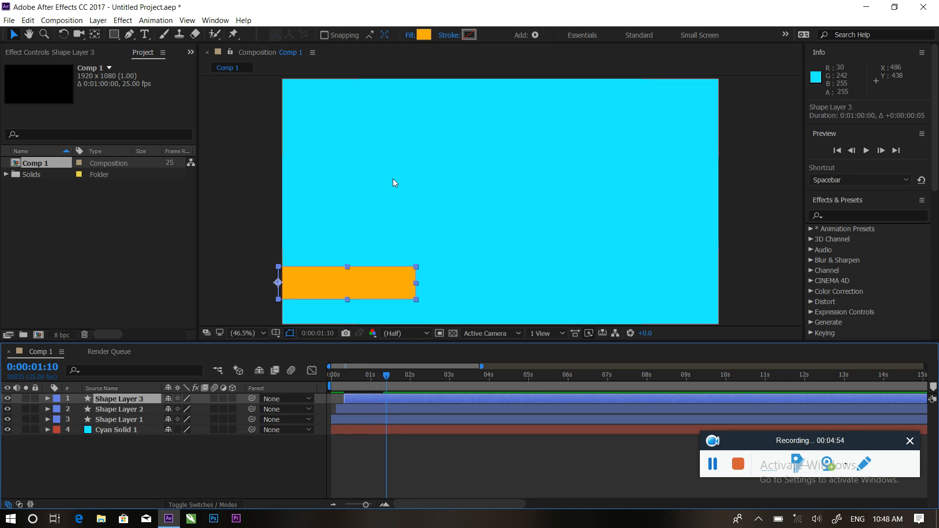
{"action": "left_click", "coordinate": [426, 35]}
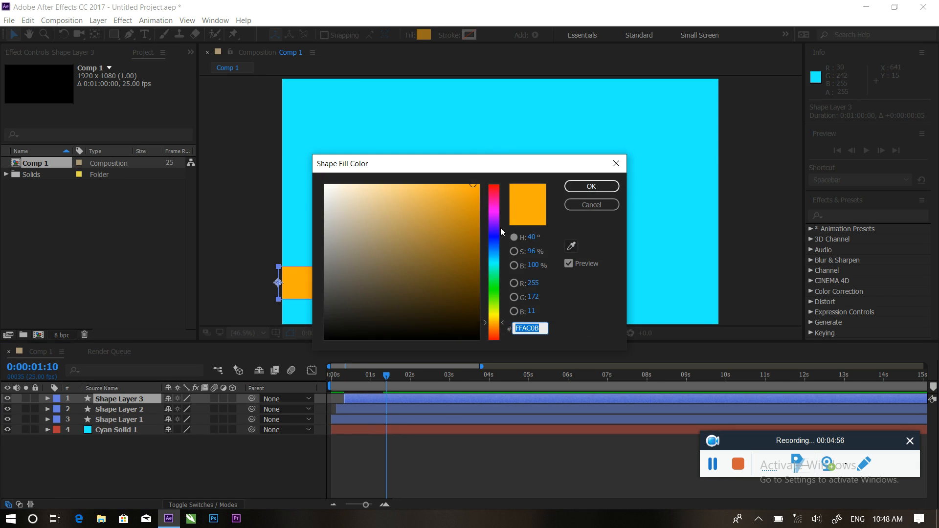
{"action": "left_click", "coordinate": [496, 251]}
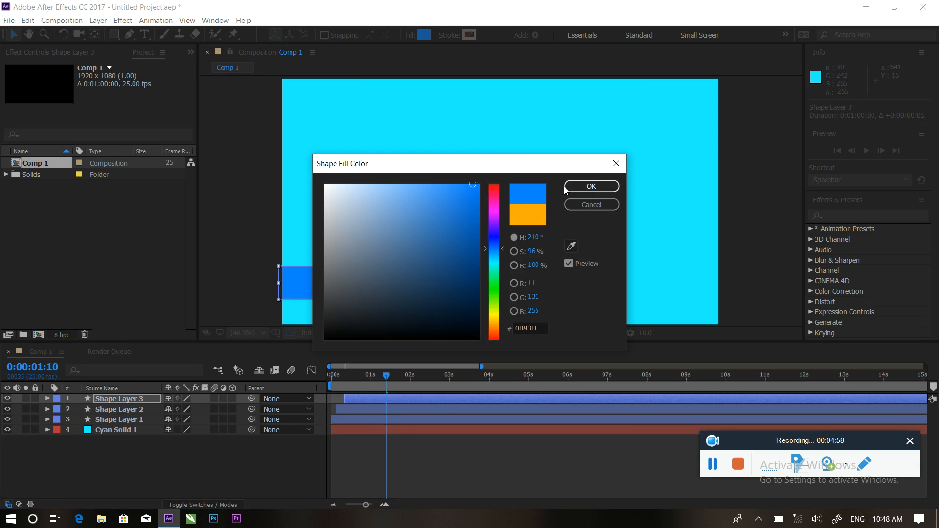
{"action": "left_click", "coordinate": [580, 186]}
Preview the three staggered bars from the start.
{"action": "left_click_drag", "start_coordinate": [389, 379], "coordinate": [306, 375]}
{"action": "key", "text": "space"}
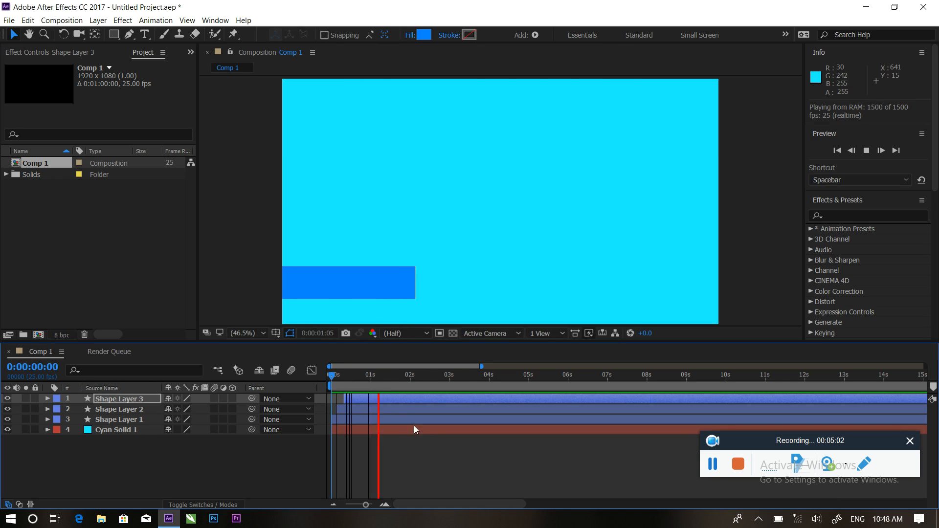
{"action": "key", "text": "space"}
{"action": "key", "text": "space"}
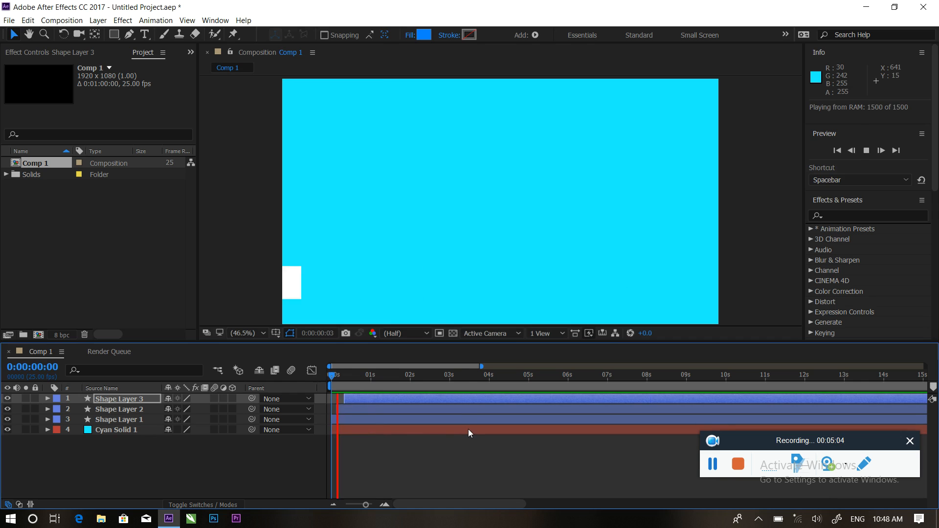
{"action": "key", "text": "space"}
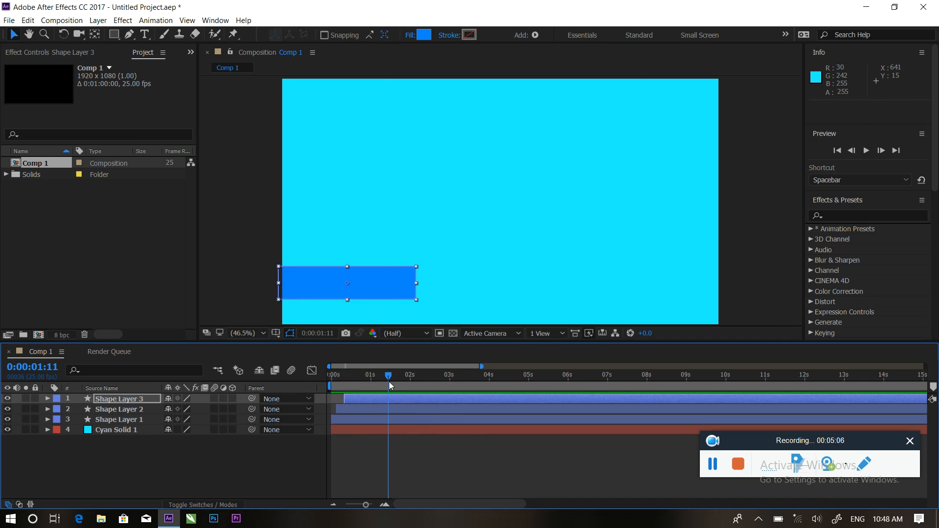
{"action": "key", "text": "space"}
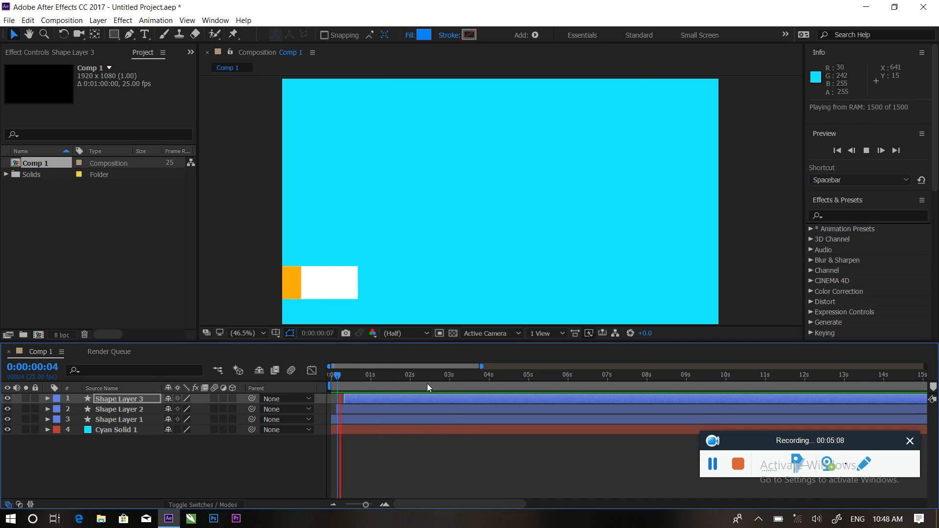
Turn on the Motion Blur switch for the three bar layers.
{"action": "key", "text": "space"}
{"action": "left_click", "coordinate": [377, 376]}
{"action": "left_click_drag", "start_coordinate": [377, 376], "coordinate": [352, 375]}
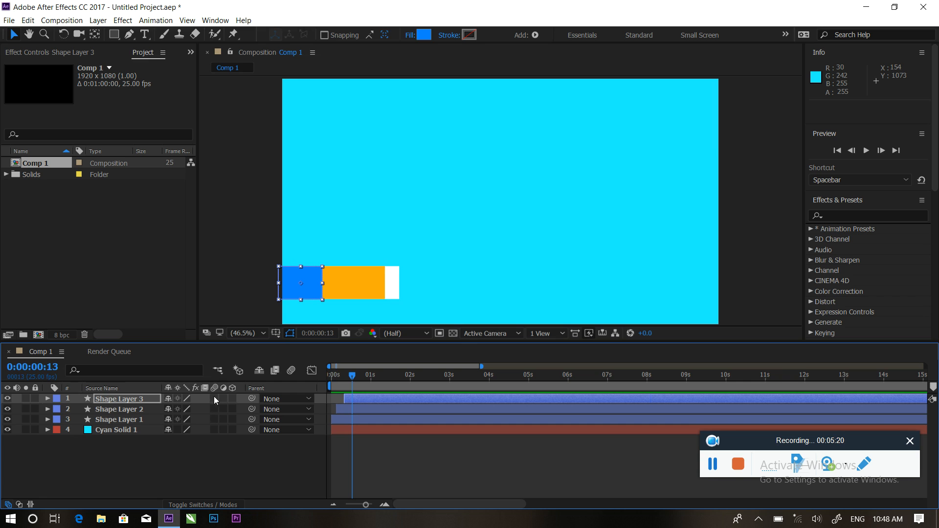
{"action": "left_click", "coordinate": [216, 420]}
Preview the staggered bar animation with motion blur from the beginning.
{"action": "left_click_drag", "start_coordinate": [354, 383], "coordinate": [314, 374]}
{"action": "key", "text": "space"}
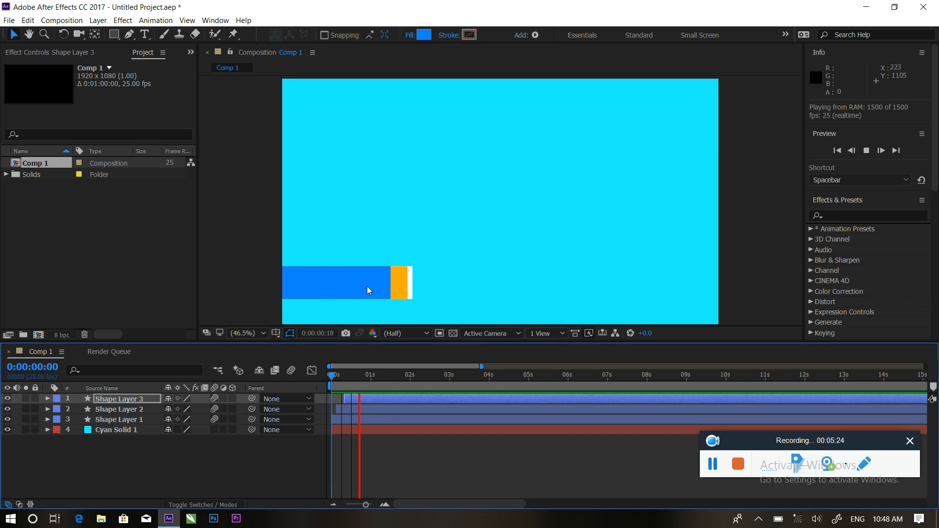
{"action": "key", "text": "space"}
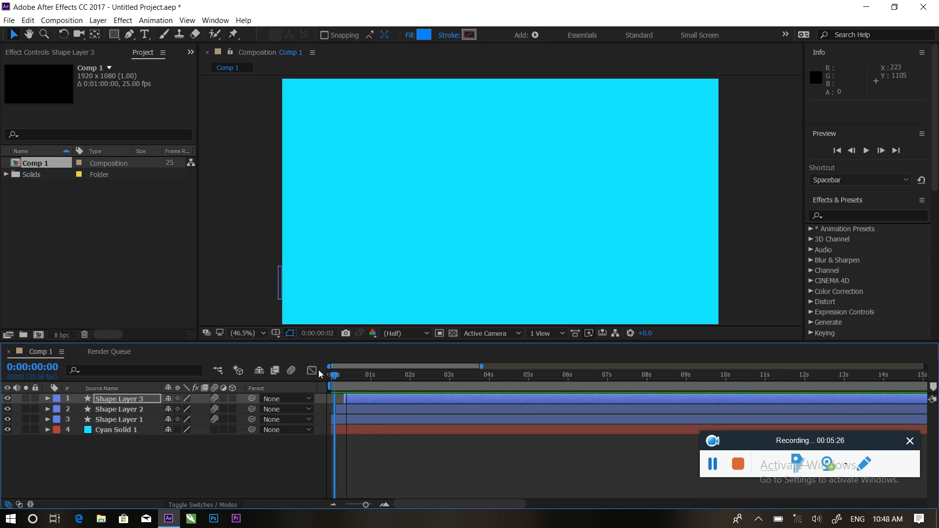
{"action": "key", "text": "space"}
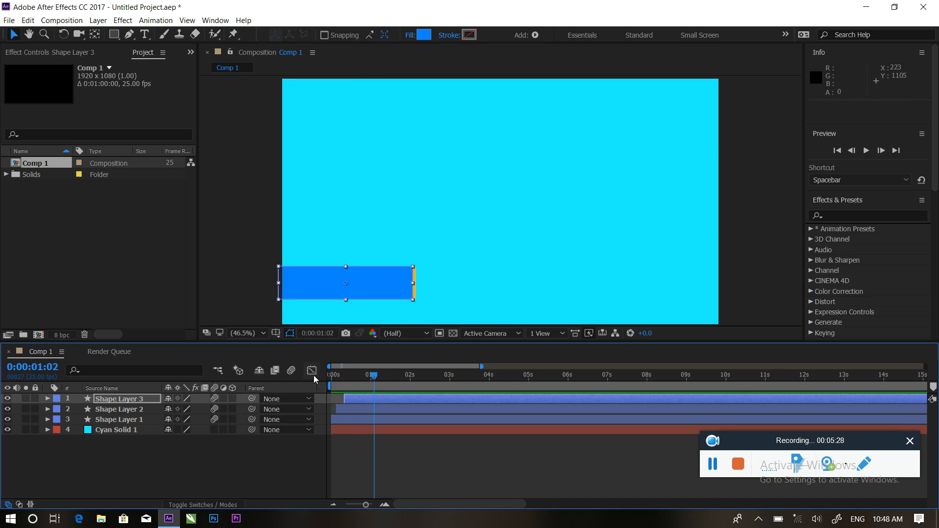
{"action": "left_click_drag", "start_coordinate": [372, 377], "coordinate": [339, 367]}
{"action": "key", "text": "space"}
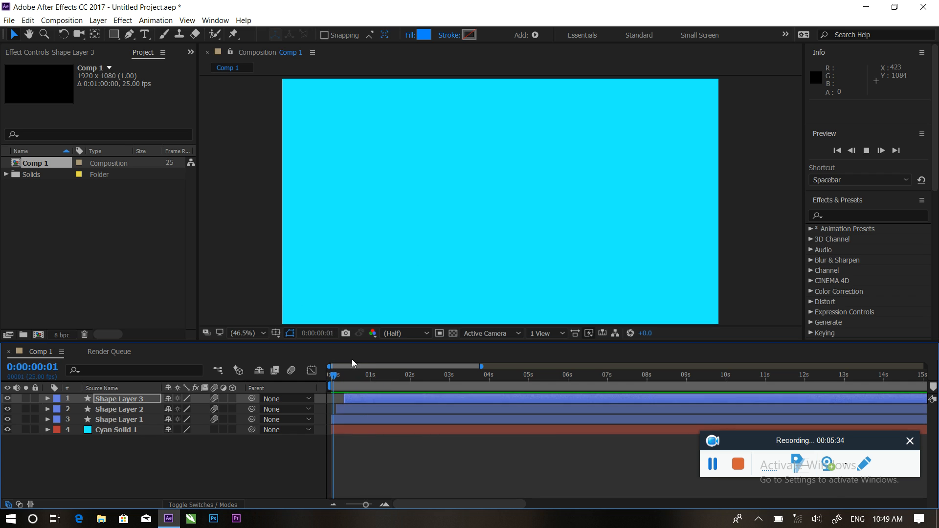
{"action": "key", "text": "space"}
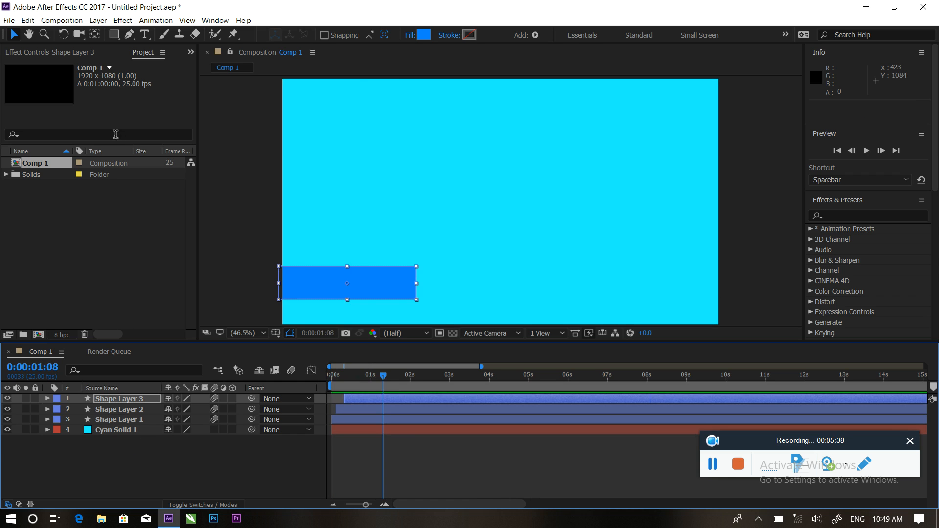
{"action": "left_click", "coordinate": [114, 35]}
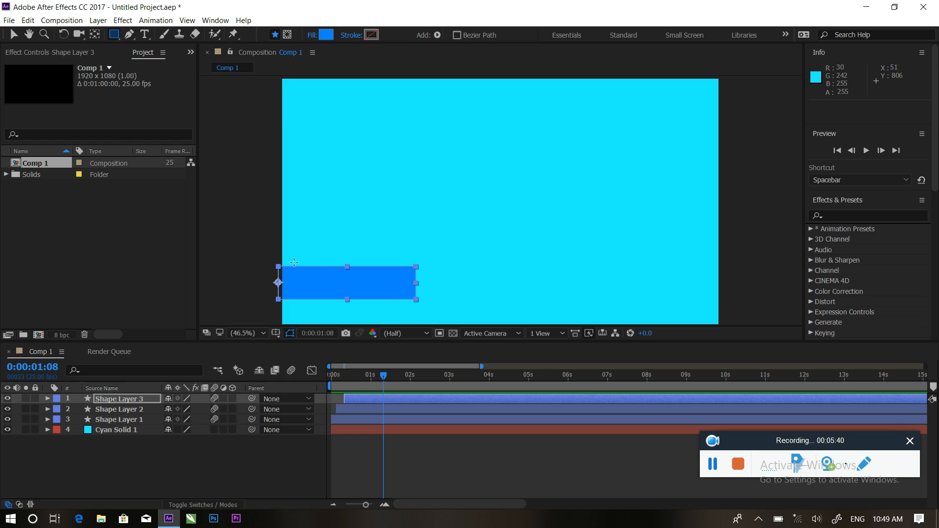
Undo a stray rectangle and draw a new rectangle around the blue bar on a new layer.
{"action": "left_click_drag", "start_coordinate": [280, 251], "coordinate": [333, 270]}
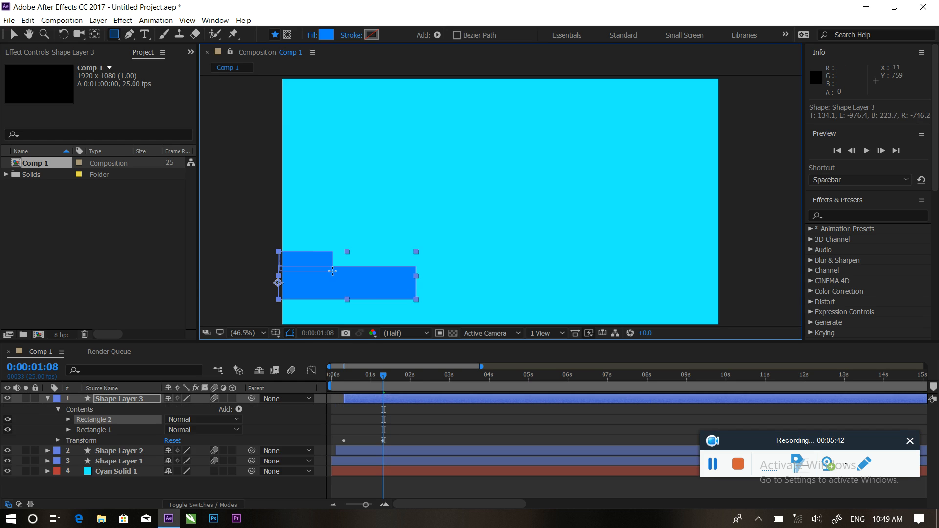
{"action": "key", "text": "ctrl+z"}
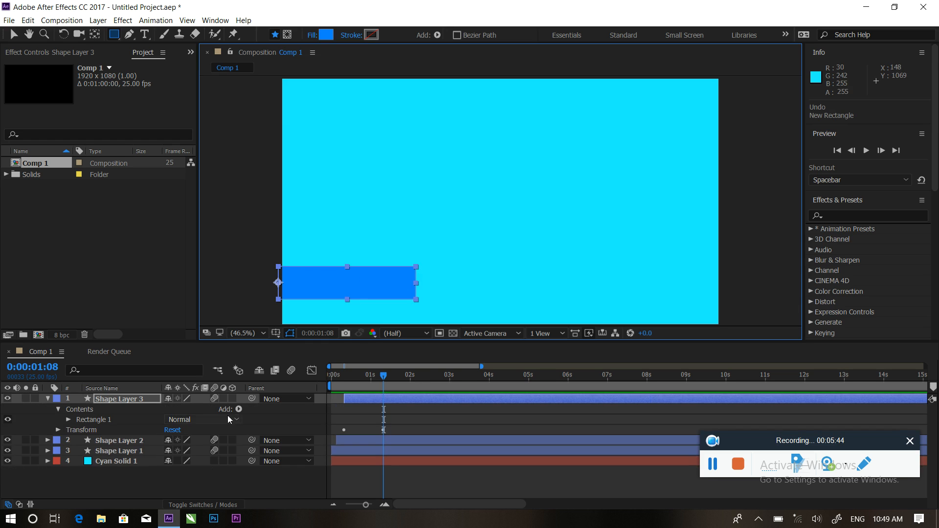
{"action": "left_click", "coordinate": [48, 399]}
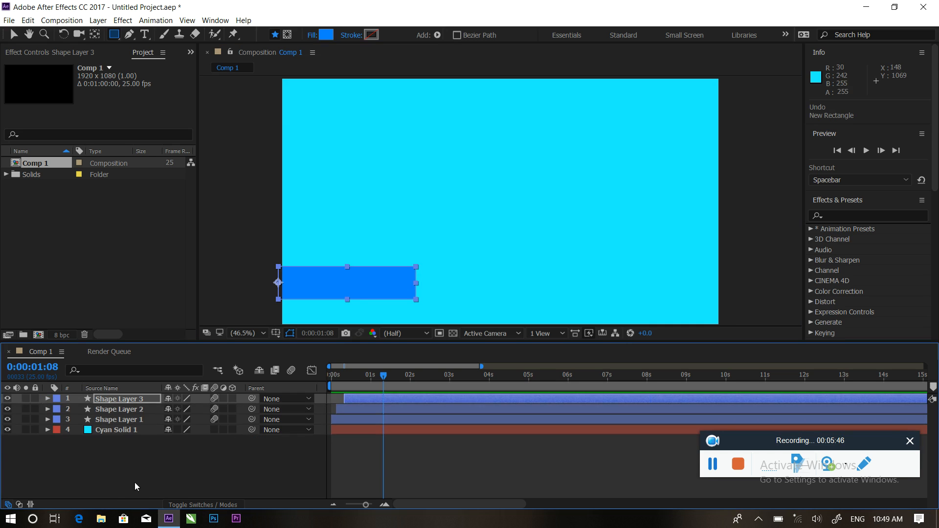
{"action": "left_click", "coordinate": [134, 479]}
{"action": "left_click_drag", "start_coordinate": [281, 259], "coordinate": [421, 308]}
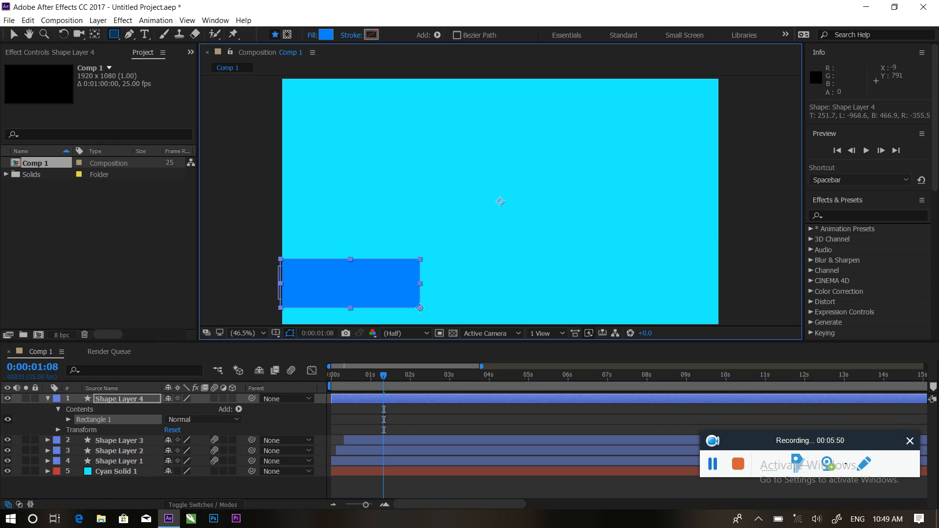
Give the new rectangle no fill and a pure white stroke.
{"action": "left_click", "coordinate": [310, 39]}
{"action": "left_click", "coordinate": [407, 228]}
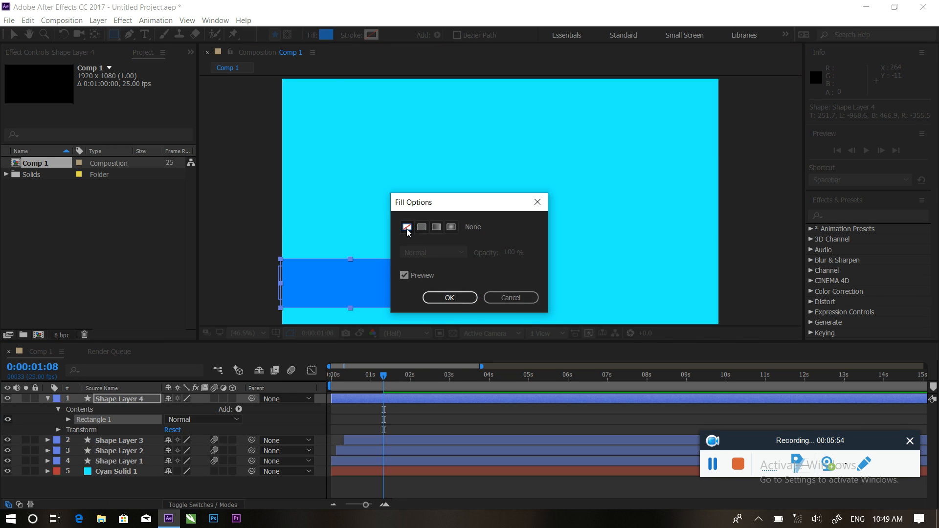
{"action": "left_click", "coordinate": [450, 298]}
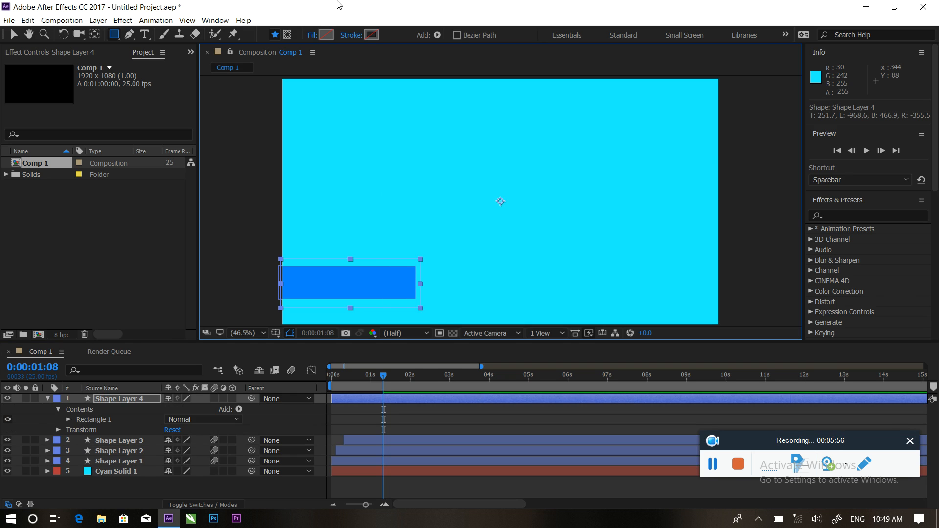
{"action": "left_click", "coordinate": [369, 36]}
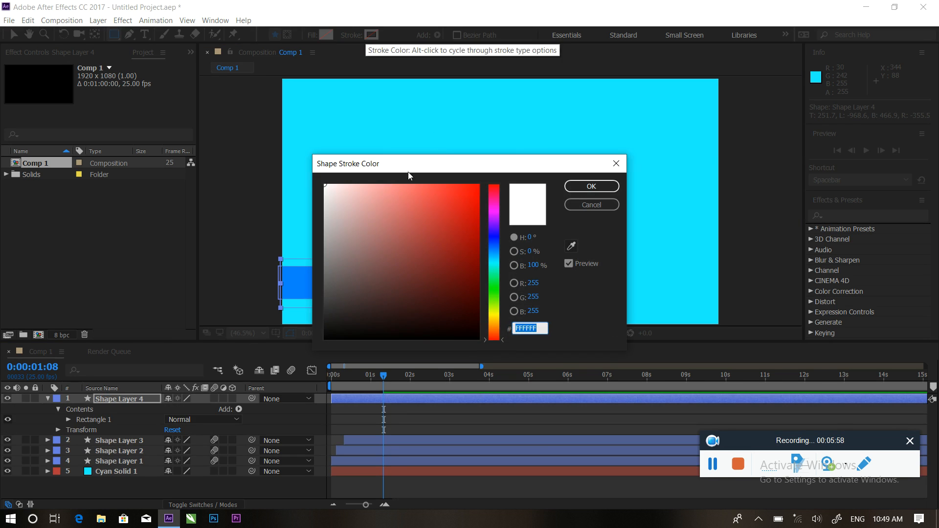
{"action": "left_click", "coordinate": [328, 190]}
{"action": "left_click", "coordinate": [325, 185]}
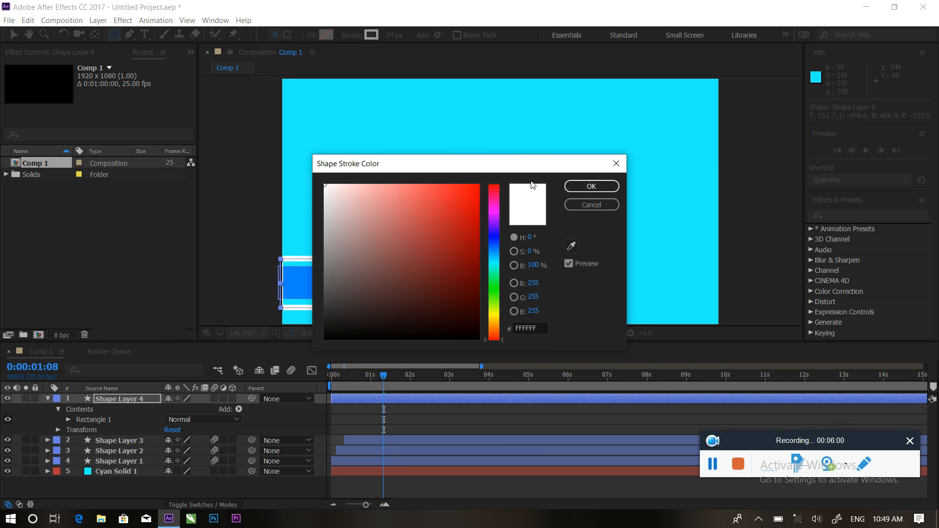
{"action": "left_click", "coordinate": [591, 186]}
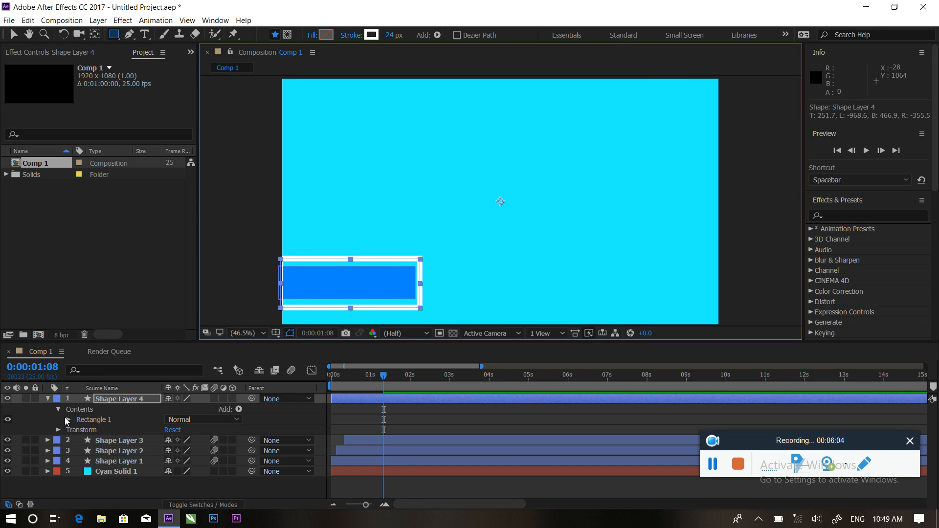
Scale the outline to 101% and move its anchor point to the outline's centre.
{"action": "key", "text": "s"}
{"action": "mouse_move", "coordinate": [185, 409]}
{"action": "left_mouse_down"}
{"action": "mouse_move", "coordinate": [210, 410]}
{"action": "mouse_move", "coordinate": [189, 409]}
{"action": "left_mouse_up"}
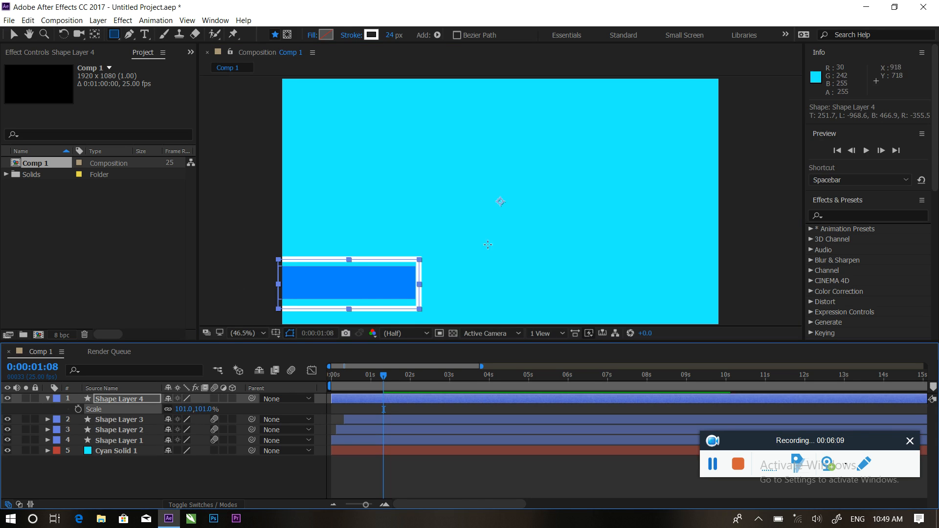
{"action": "key", "text": "y"}
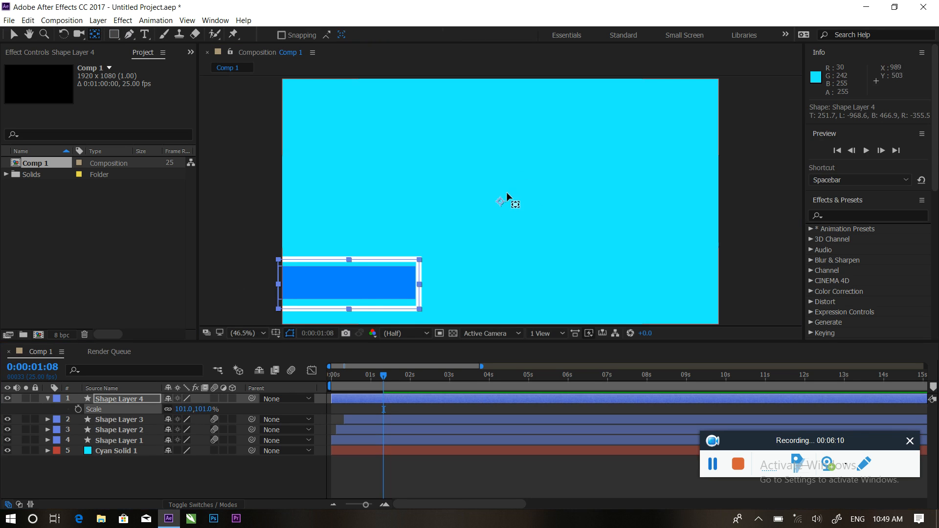
{"action": "left_click_drag", "start_coordinate": [498, 198], "coordinate": [349, 286]}
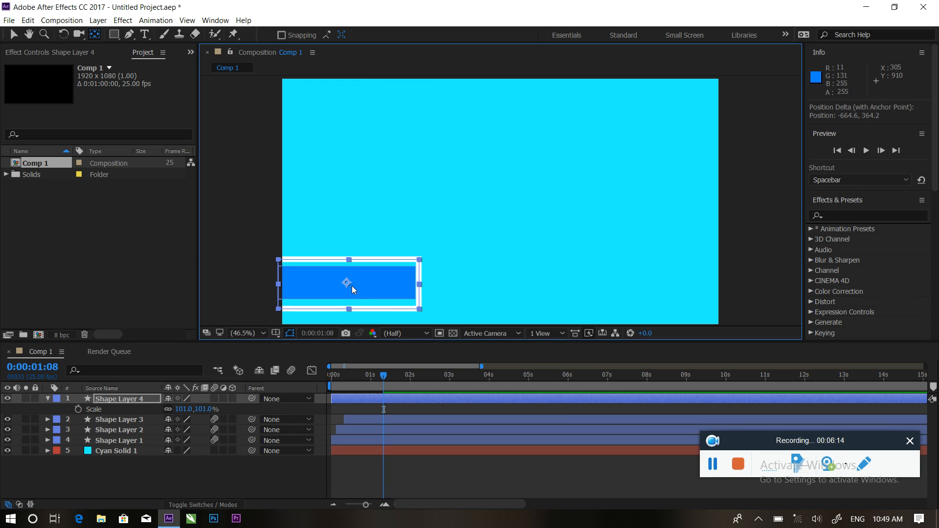
Set the outline's Scale to 102, 84% to frame the bar, then preview from frame 0.
{"action": "left_click_drag", "start_coordinate": [181, 409], "coordinate": [180, 409]}
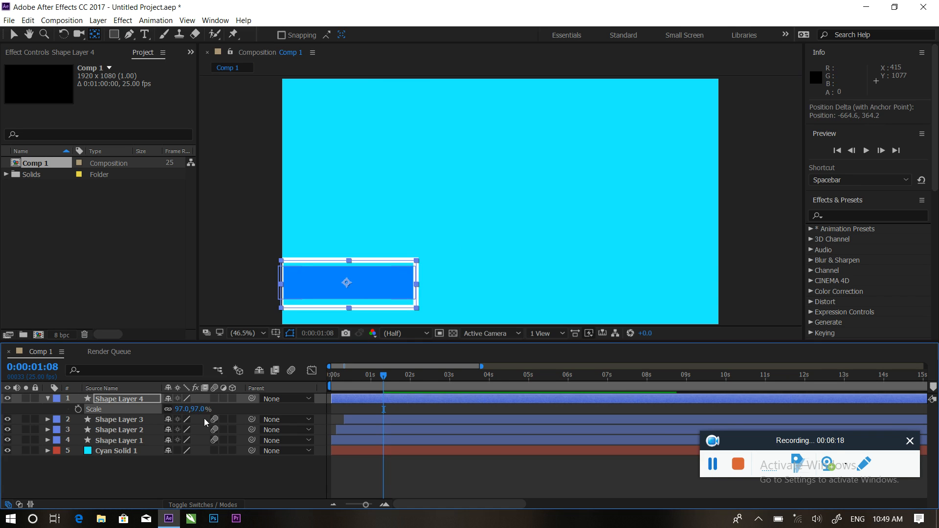
{"action": "left_click_drag", "start_coordinate": [196, 411], "coordinate": [185, 409]}
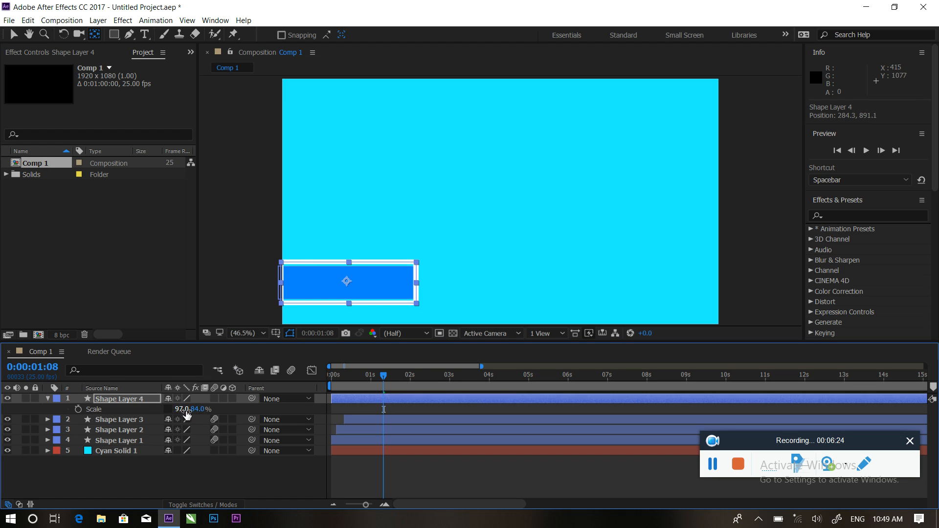
{"action": "left_click_drag", "start_coordinate": [178, 410], "coordinate": [181, 410]}
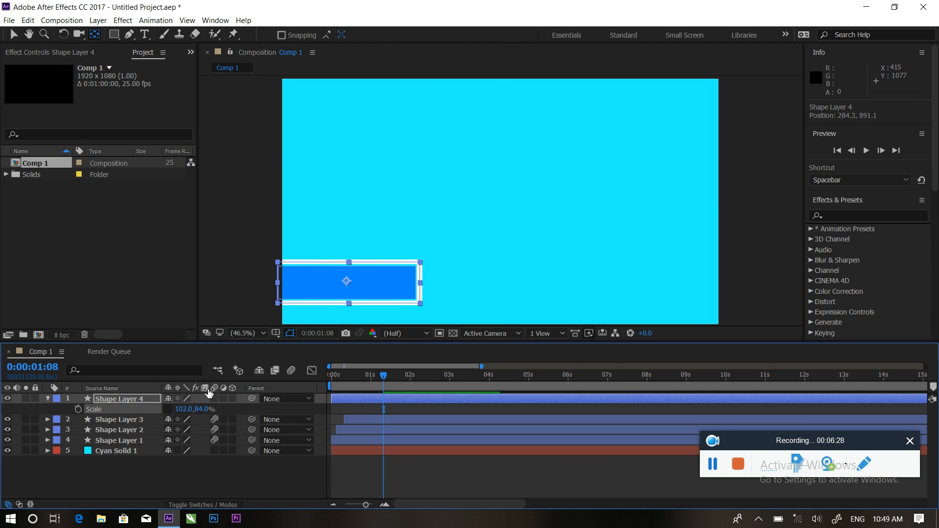
{"action": "left_click", "coordinate": [362, 212]}
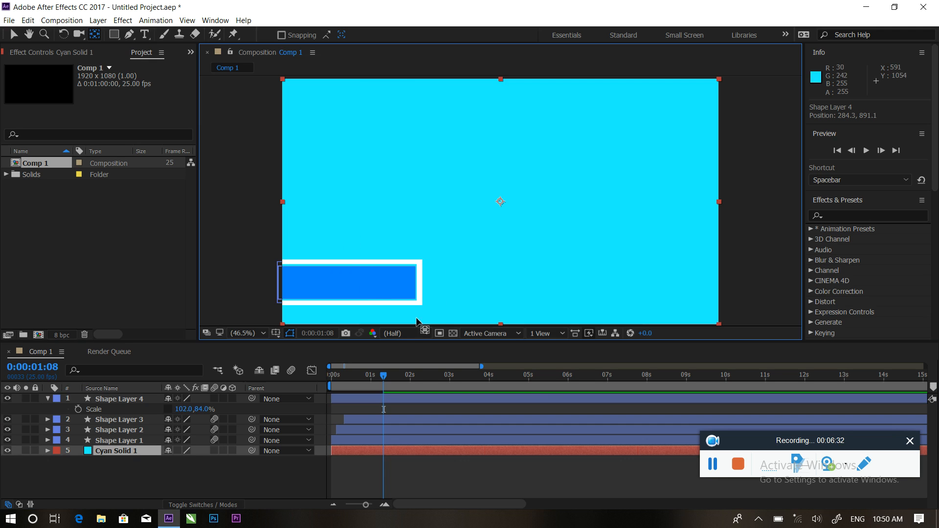
{"action": "mouse_move", "coordinate": [383, 374]}
{"action": "left_mouse_down"}
{"action": "mouse_move", "coordinate": [322, 377]}
{"action": "mouse_move", "coordinate": [369, 377]}
{"action": "left_mouse_up"}
{"action": "key", "text": "space"}
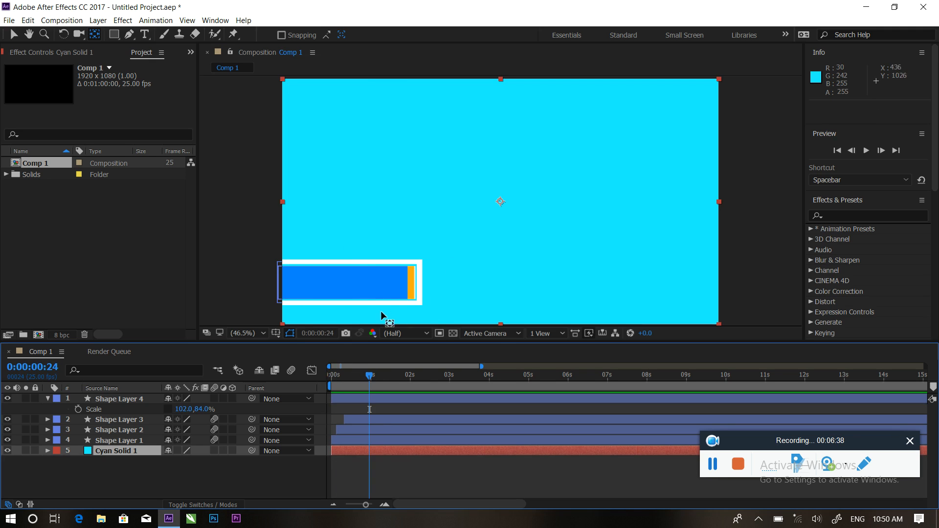
Add a Trim Paths operation to Shape Layer 4's white outline.
{"action": "left_click", "coordinate": [47, 399]}
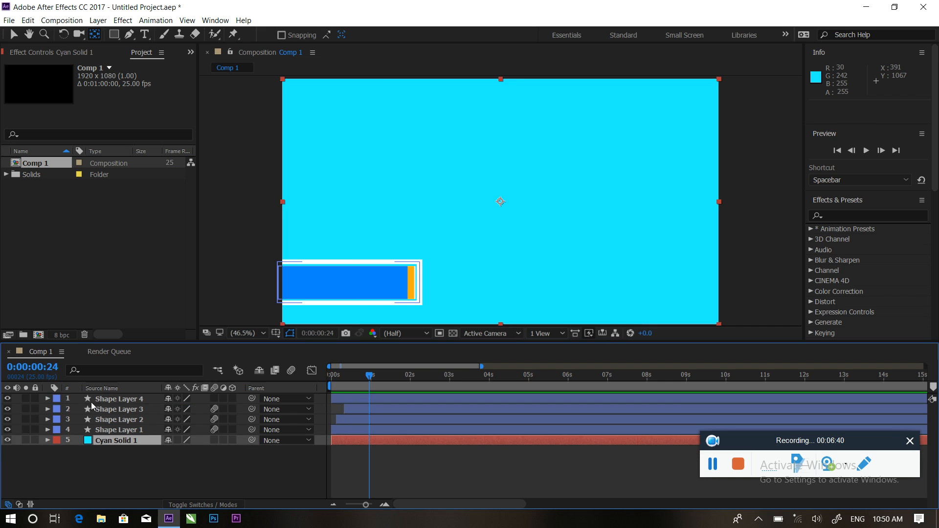
{"action": "left_click", "coordinate": [100, 401]}
{"action": "left_click", "coordinate": [47, 399]}
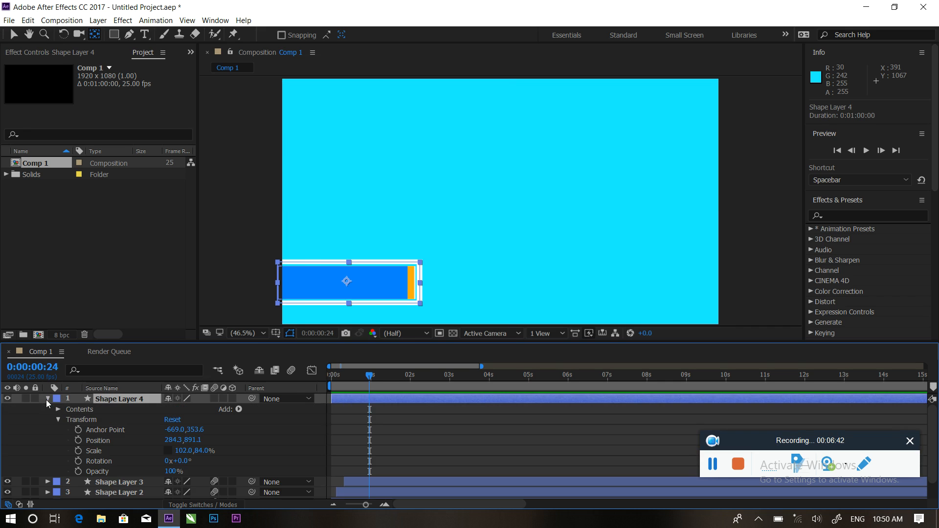
{"action": "left_click", "coordinate": [239, 410]}
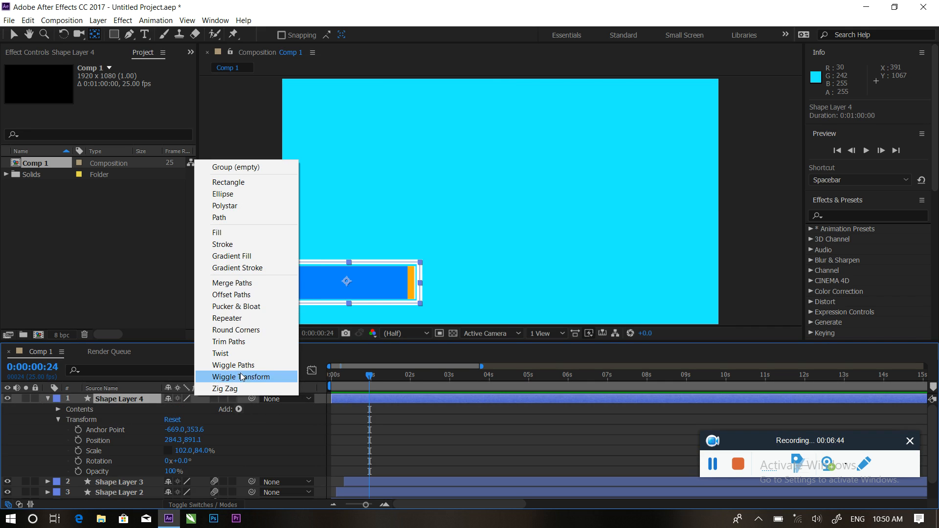
{"action": "left_click", "coordinate": [260, 343]}
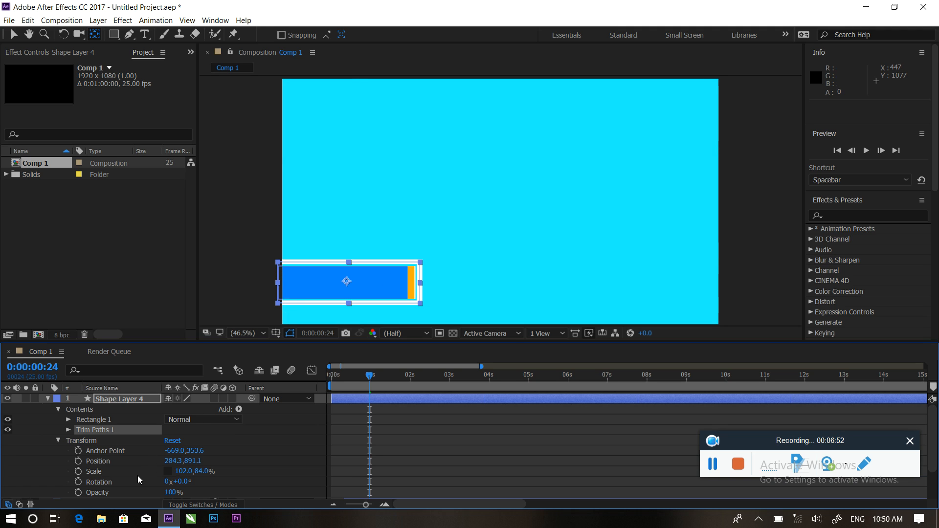
{"action": "left_click", "coordinate": [68, 430]}
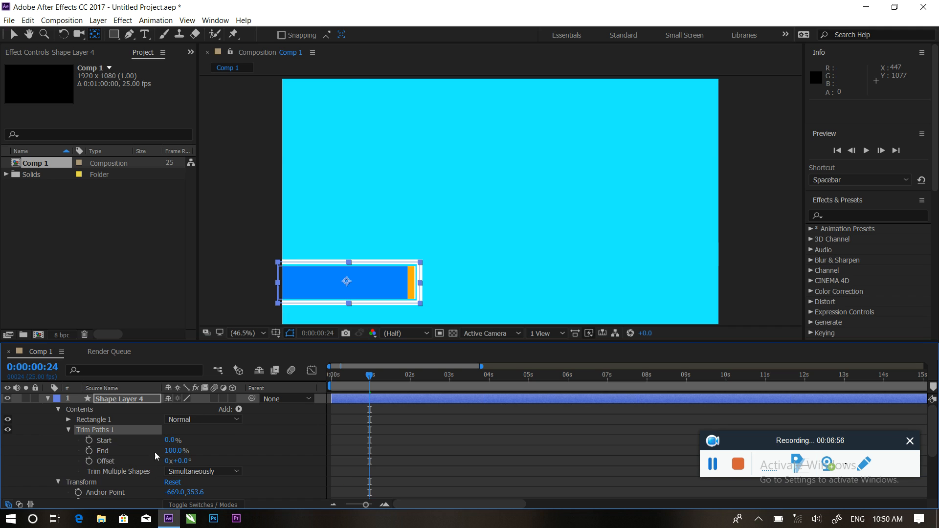
Set Trim Paths End to 5% and Offset to 179°, keyframing End at 0:00.
{"action": "mouse_move", "coordinate": [169, 440]}
{"action": "left_mouse_down"}
{"action": "mouse_move", "coordinate": [193, 441]}
{"action": "mouse_move", "coordinate": [172, 440]}
{"action": "left_mouse_up"}
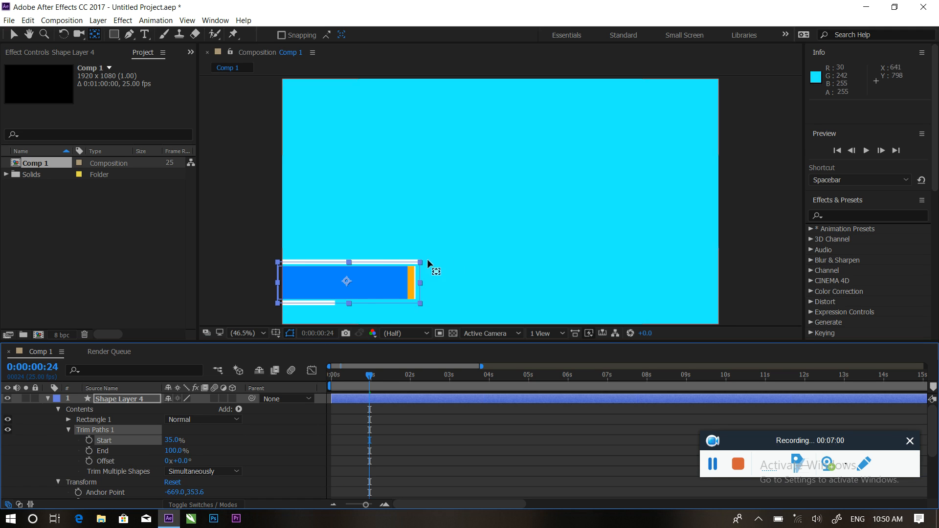
{"action": "mouse_move", "coordinate": [171, 442]}
{"action": "left_mouse_down"}
{"action": "mouse_move", "coordinate": [247, 442]}
{"action": "mouse_move", "coordinate": [191, 442]}
{"action": "mouse_move", "coordinate": [201, 442]}
{"action": "mouse_move", "coordinate": [247, 370]}
{"action": "left_mouse_up"}
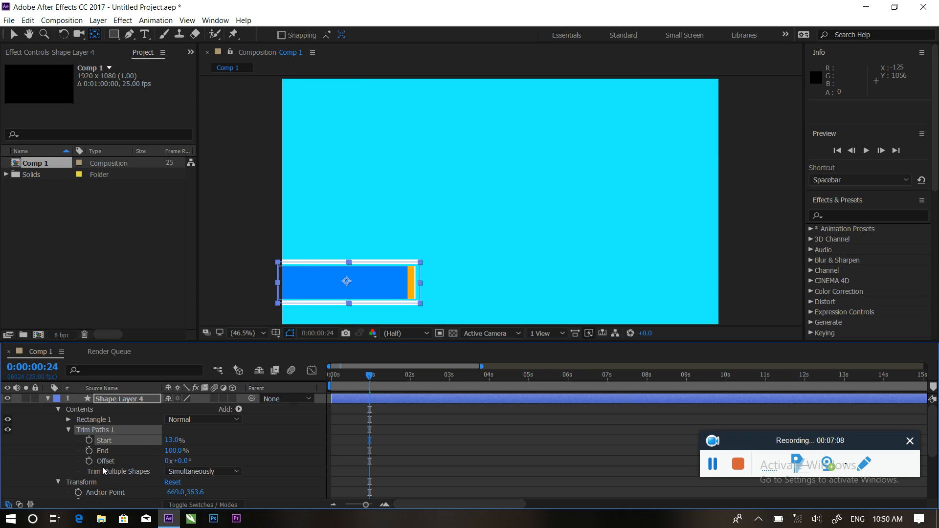
{"action": "left_click_drag", "start_coordinate": [183, 462], "coordinate": [285, 459]}
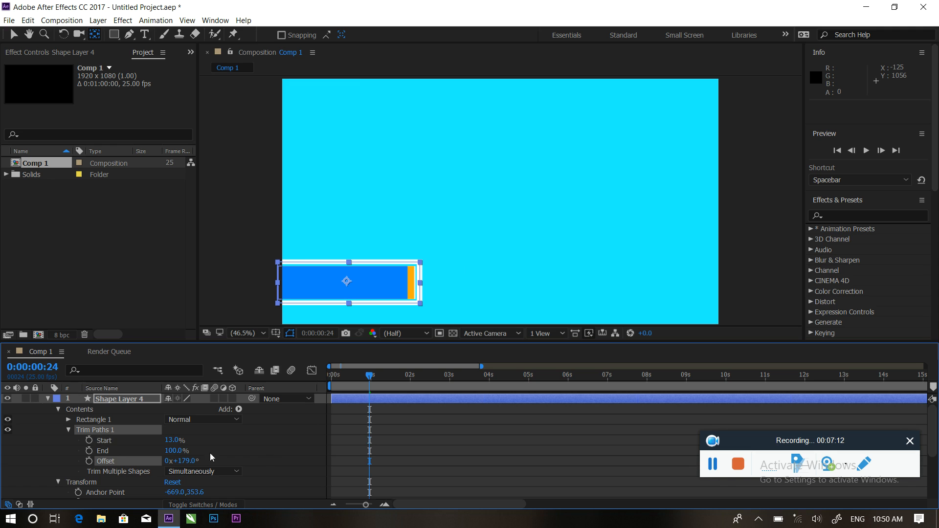
{"action": "mouse_move", "coordinate": [172, 440]}
{"action": "left_mouse_down"}
{"action": "mouse_move", "coordinate": [199, 439]}
{"action": "mouse_move", "coordinate": [143, 440]}
{"action": "mouse_move", "coordinate": [147, 451]}
{"action": "mouse_move", "coordinate": [113, 452]}
{"action": "left_mouse_up"}
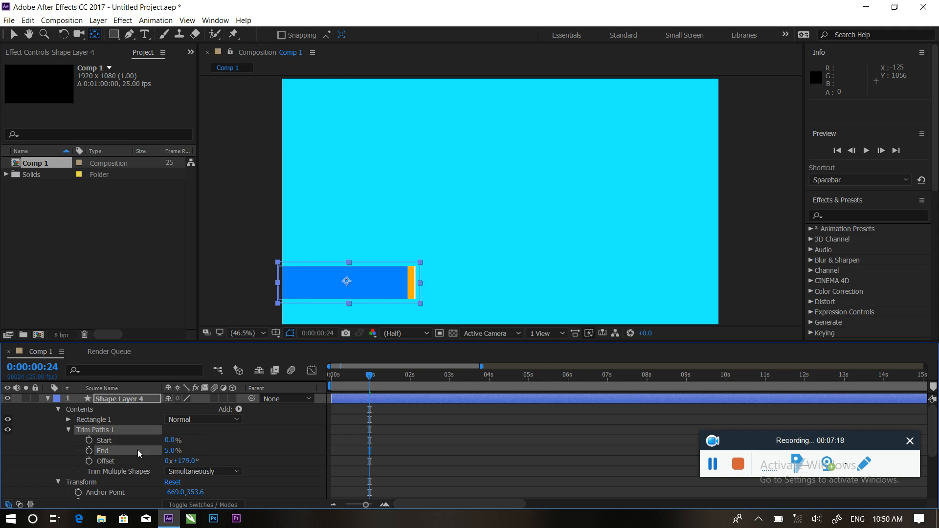
{"action": "left_click_drag", "start_coordinate": [371, 384], "coordinate": [327, 379]}
{"action": "left_click", "coordinate": [89, 451]}
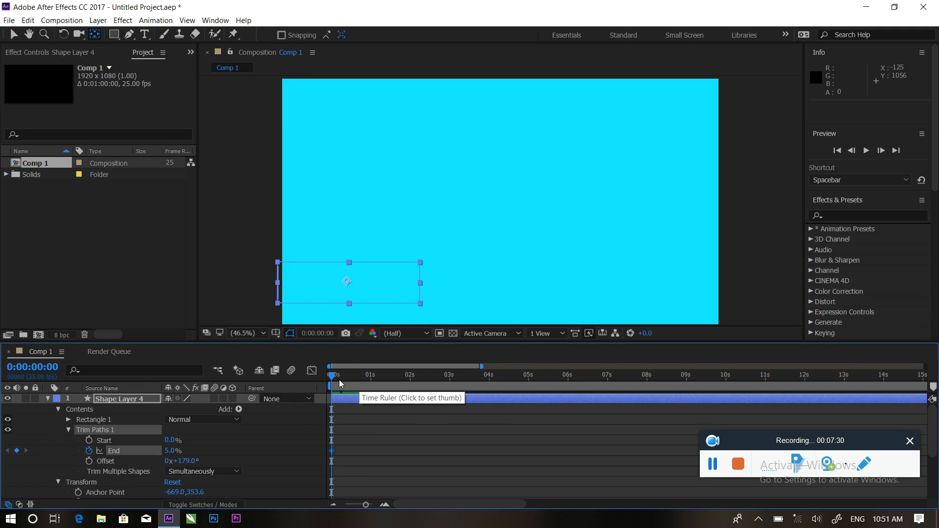
Keyframe Trim Paths End at 100% near 1:06 and preview the outline drawing itself on.
{"action": "left_click_drag", "start_coordinate": [335, 377], "coordinate": [380, 380]}
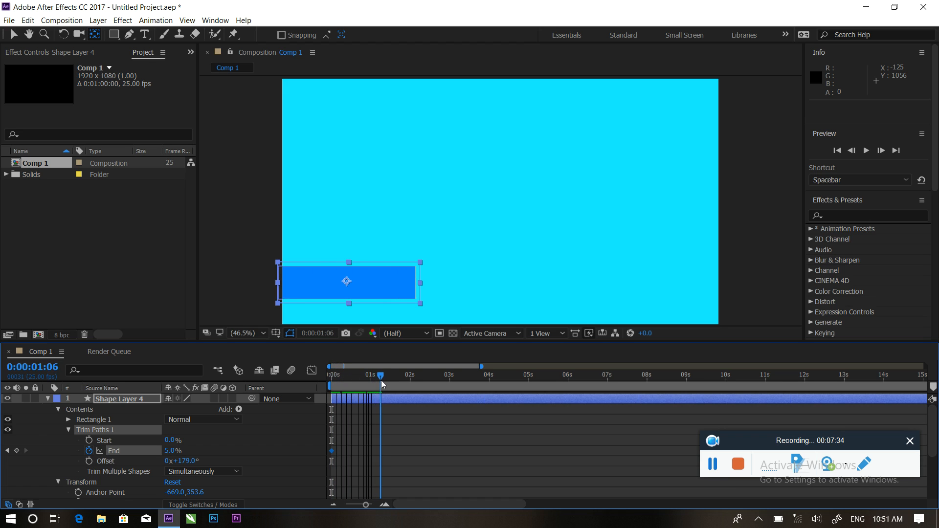
{"action": "left_click_drag", "start_coordinate": [171, 451], "coordinate": [261, 449]}
{"action": "key", "text": "space"}
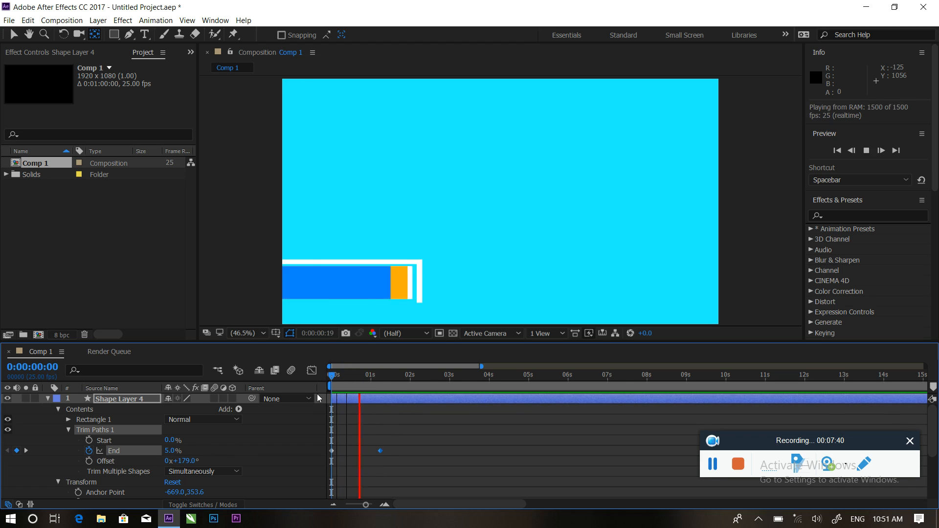
{"action": "key", "text": "space"}
Duplicate Shape Layer 4 and shift the copy, Shape Layer 5, five frames later.
{"action": "left_click", "coordinate": [372, 376]}
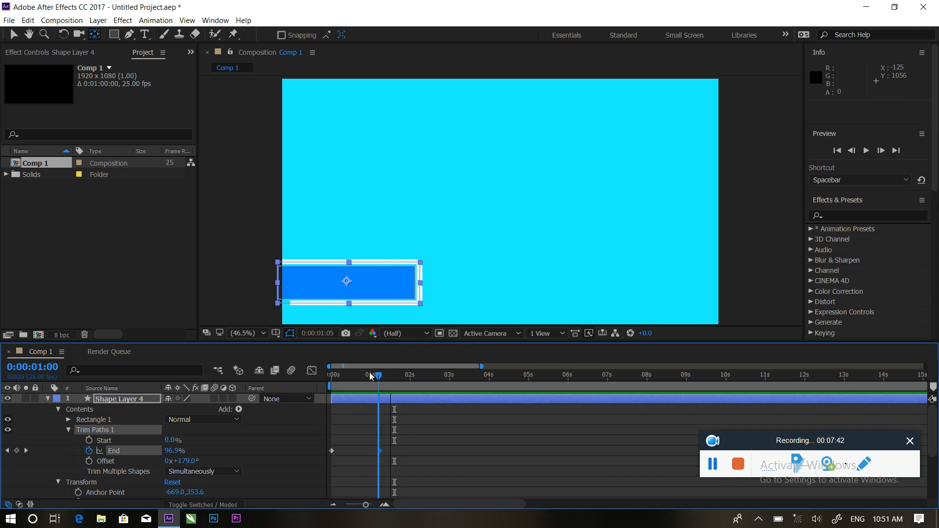
{"action": "left_click_drag", "start_coordinate": [372, 376], "coordinate": [349, 376]}
{"action": "left_click", "coordinate": [48, 399]}
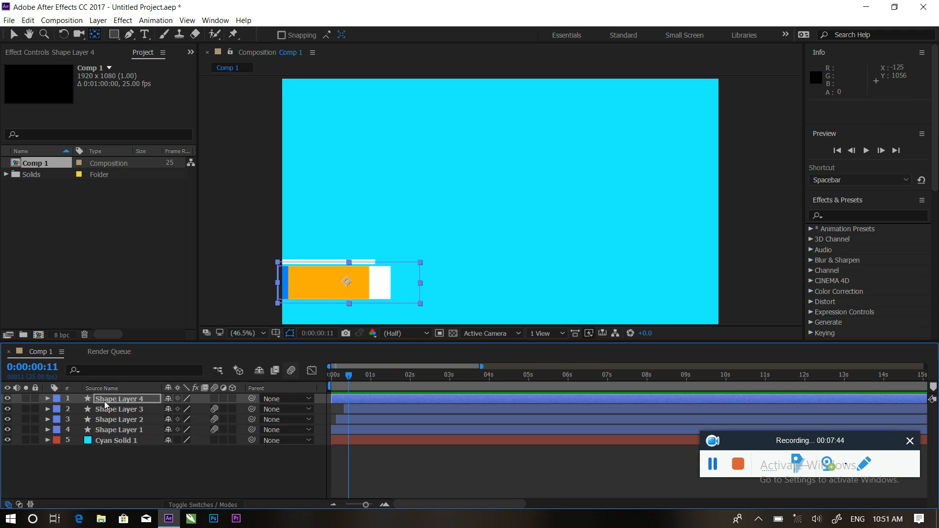
{"action": "left_click", "coordinate": [113, 399]}
{"action": "key", "text": "ctrl+d"}
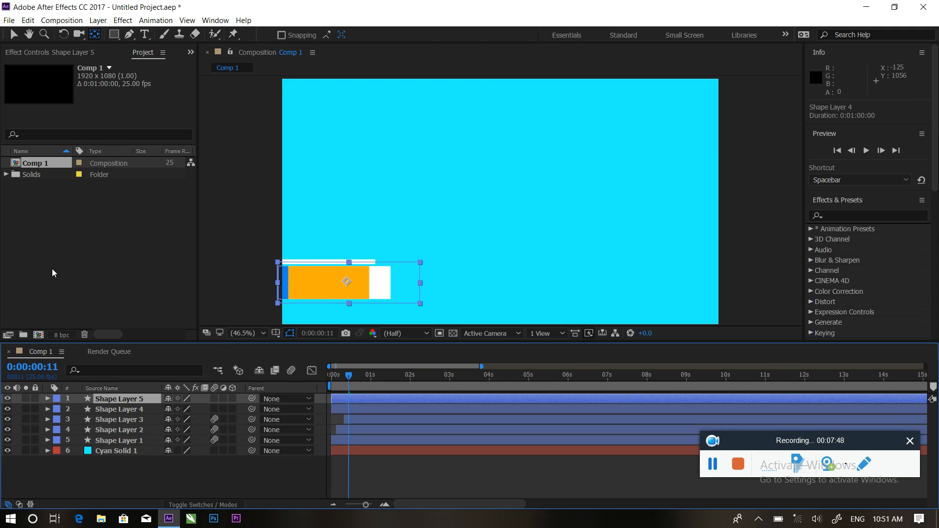
{"action": "left_click", "coordinate": [13, 38]}
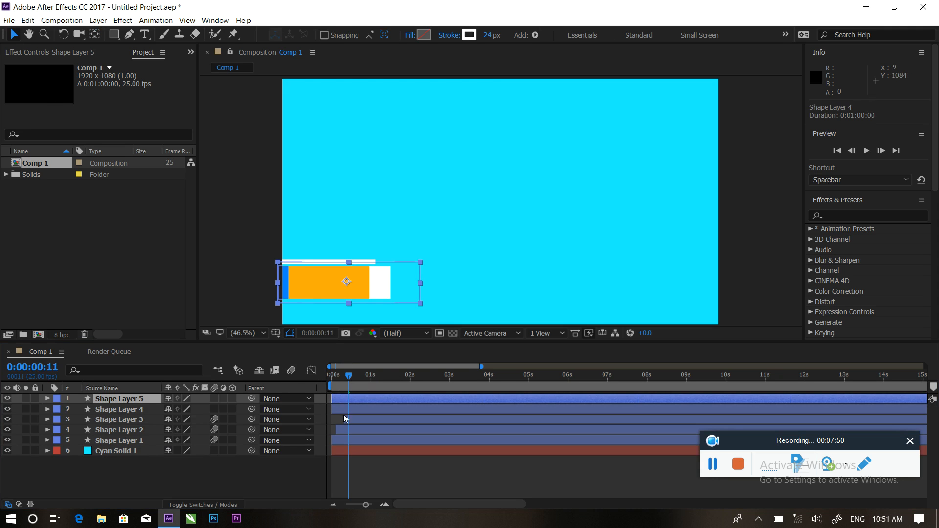
{"action": "left_click_drag", "start_coordinate": [345, 399], "coordinate": [351, 398]}
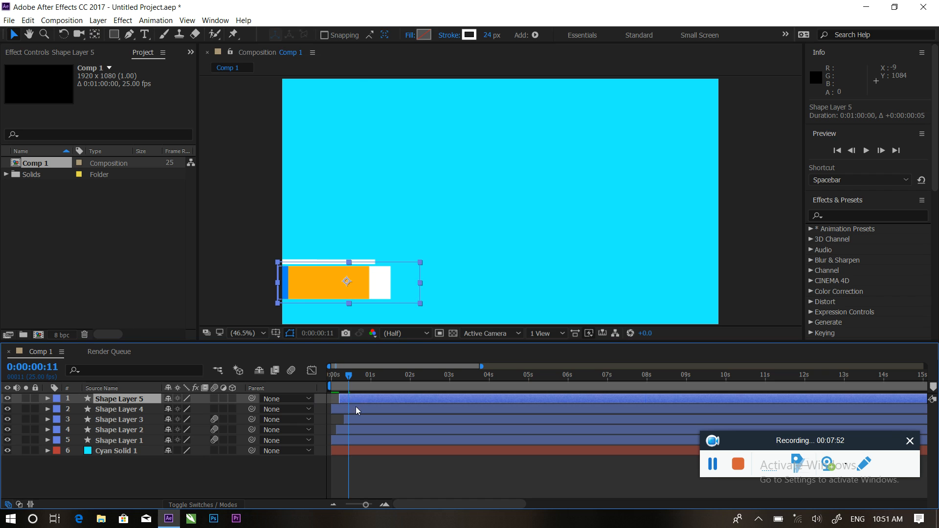
Apply a Fill effect coloured orange FFA400 to Shape Layer 5, then duplicate the layer.
{"action": "left_click", "coordinate": [840, 218]}
{"action": "type", "text": "fil"}
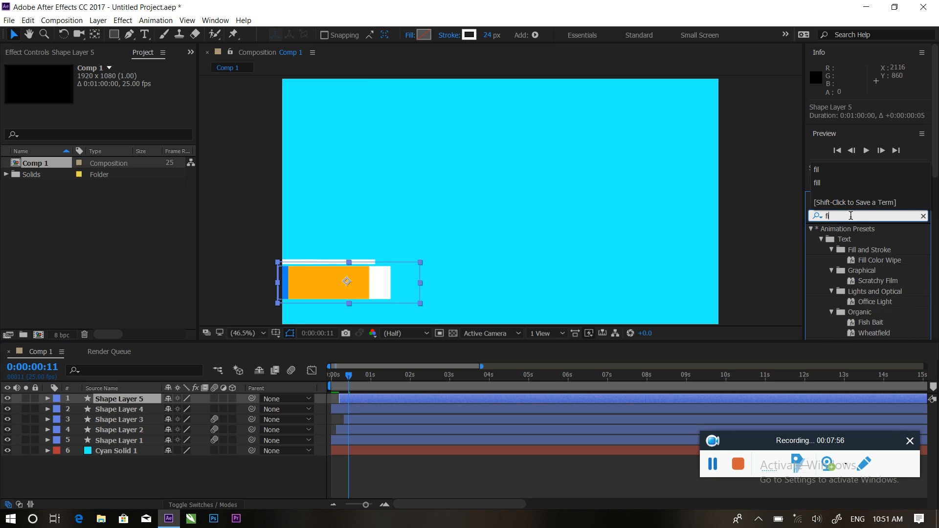
{"action": "type", "text": "l"}
{"action": "left_click_drag", "start_coordinate": [840, 292], "coordinate": [385, 399]}
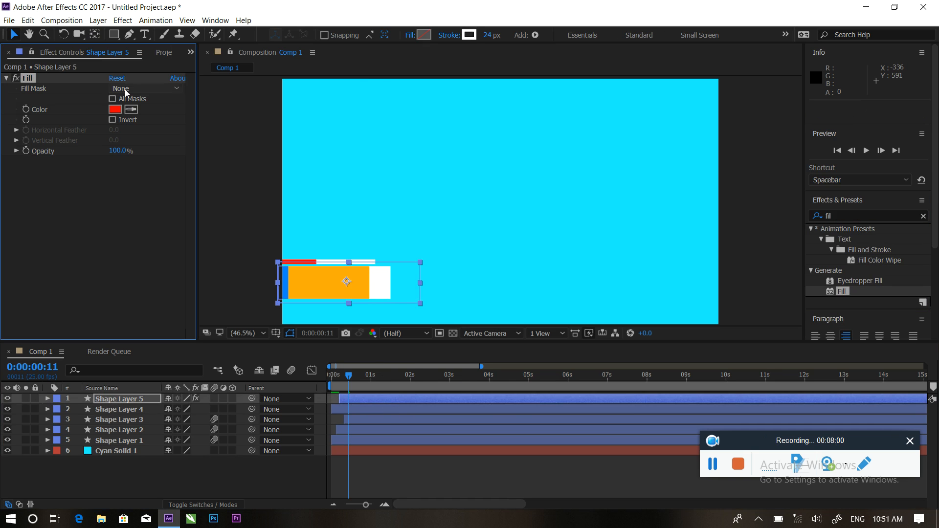
{"action": "left_click", "coordinate": [116, 110]}
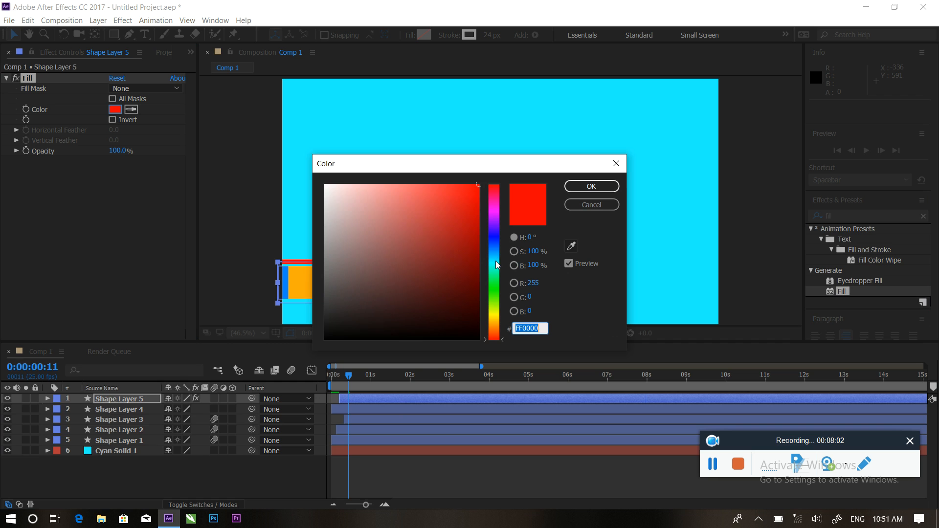
{"action": "left_click_drag", "start_coordinate": [495, 263], "coordinate": [493, 323]}
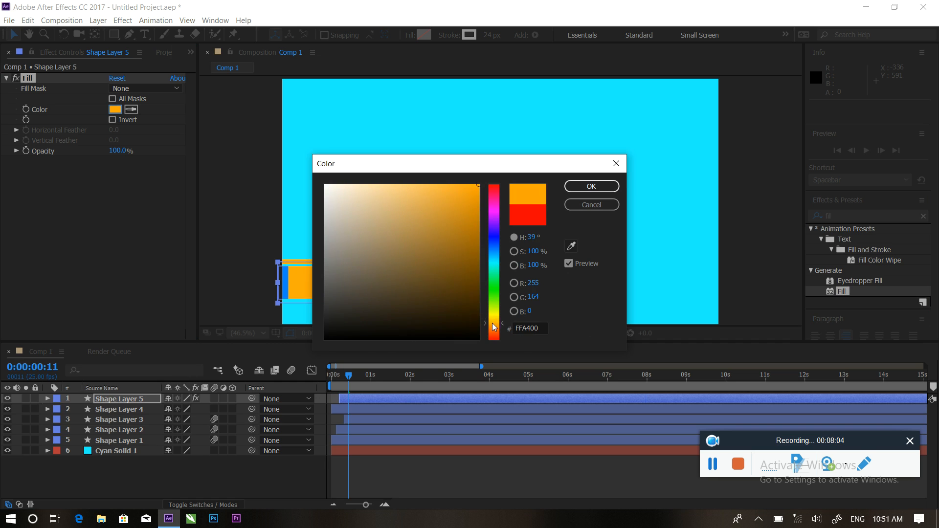
{"action": "left_click", "coordinate": [592, 187]}
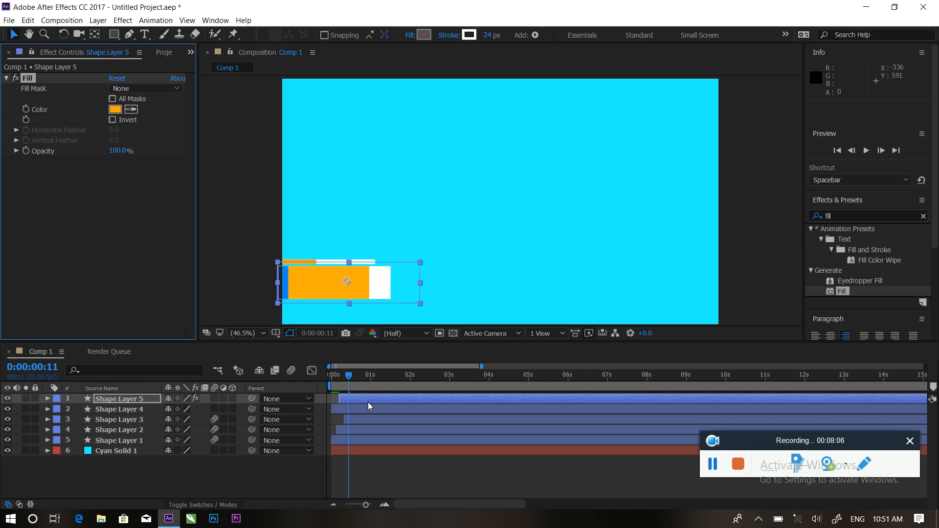
{"action": "left_click", "coordinate": [368, 403]}
{"action": "key", "text": "ctrl+d"}
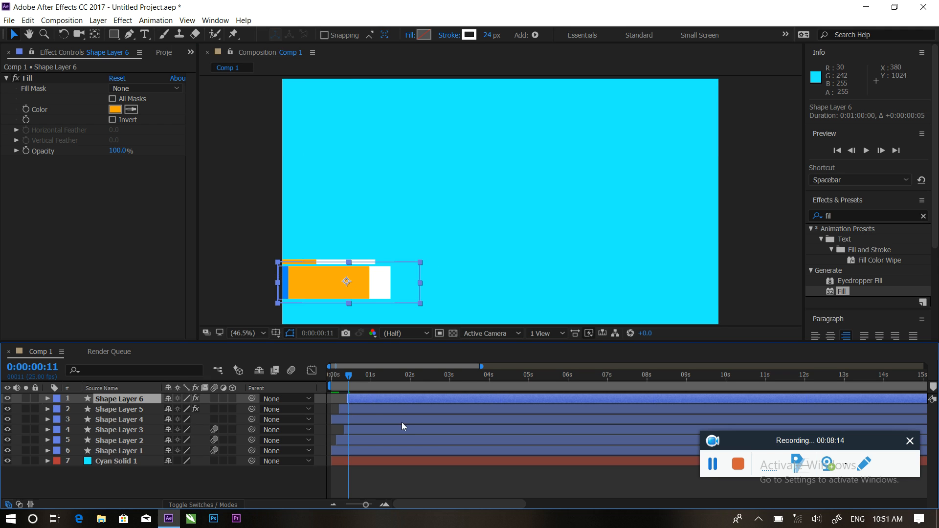
Give Shape Layer 6 a second Fill coloured light blue 00D0FF and preview from near the start.
{"action": "left_click_drag", "start_coordinate": [846, 292], "coordinate": [385, 398]}
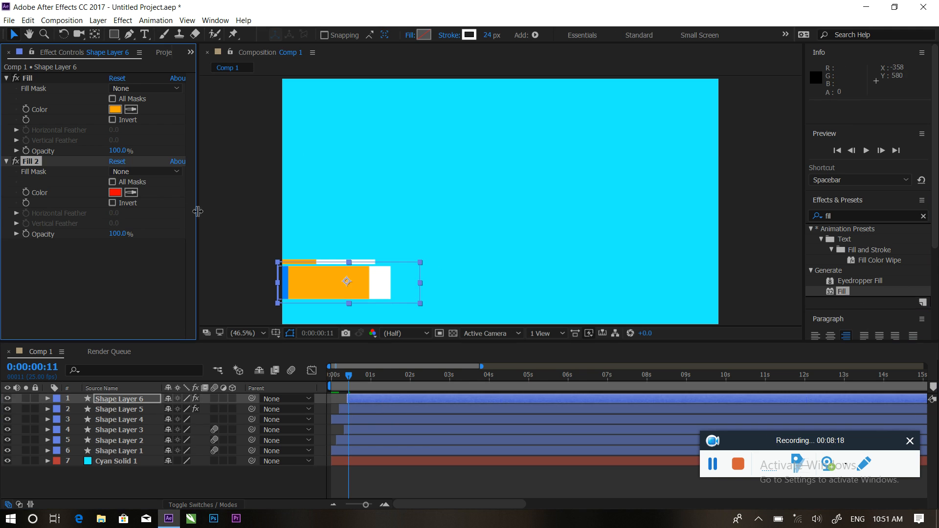
{"action": "left_click", "coordinate": [116, 110]}
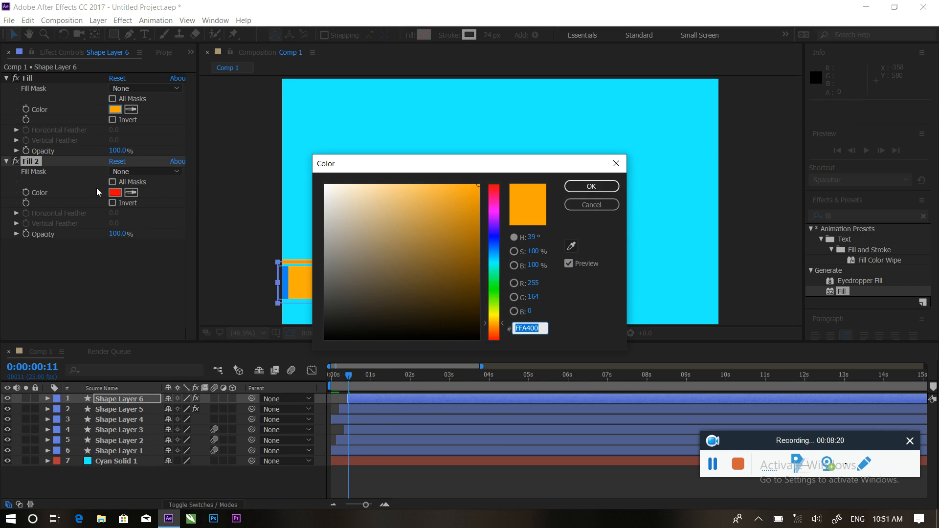
{"action": "left_click", "coordinate": [592, 186]}
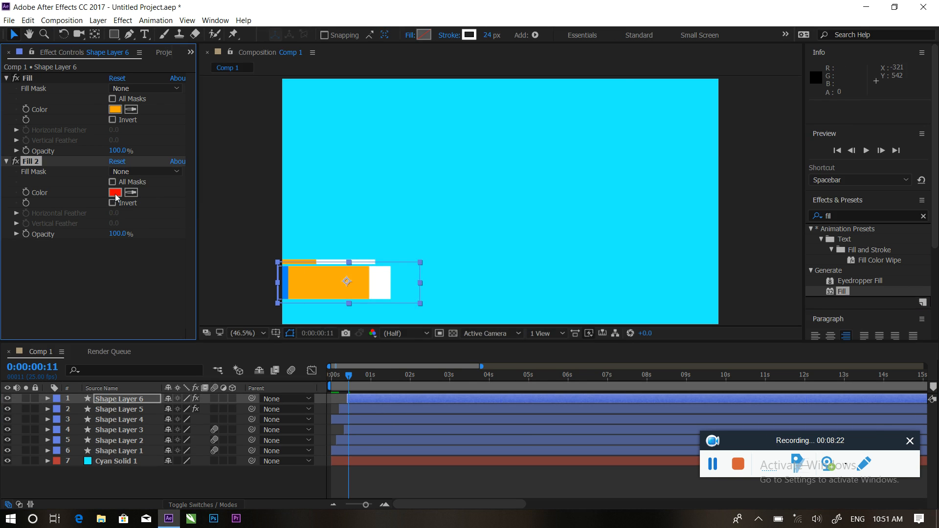
{"action": "left_click", "coordinate": [115, 193]}
{"action": "mouse_move", "coordinate": [497, 262]}
{"action": "left_mouse_down"}
{"action": "mouse_move", "coordinate": [497, 252]}
{"action": "mouse_move", "coordinate": [499, 263]}
{"action": "left_mouse_up"}
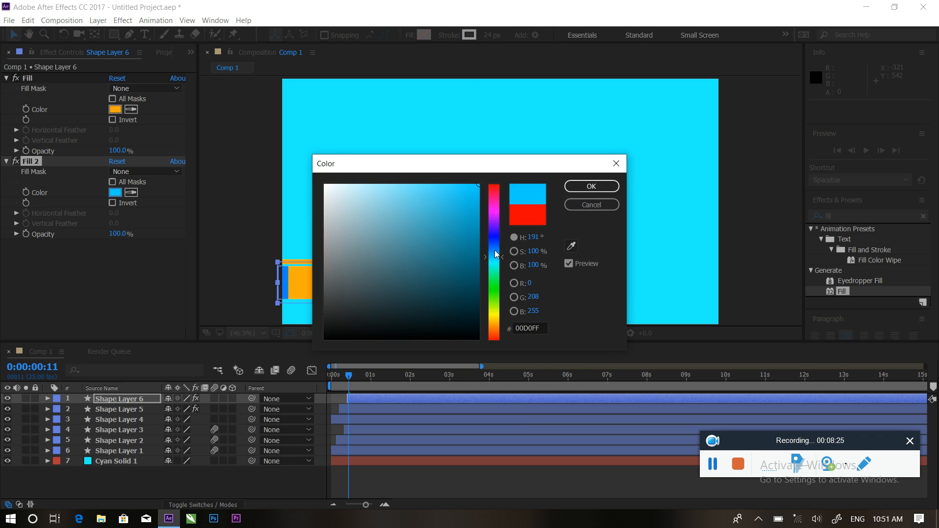
{"action": "left_click", "coordinate": [578, 188]}
{"action": "left_click", "coordinate": [345, 375]}
{"action": "key", "text": "space"}
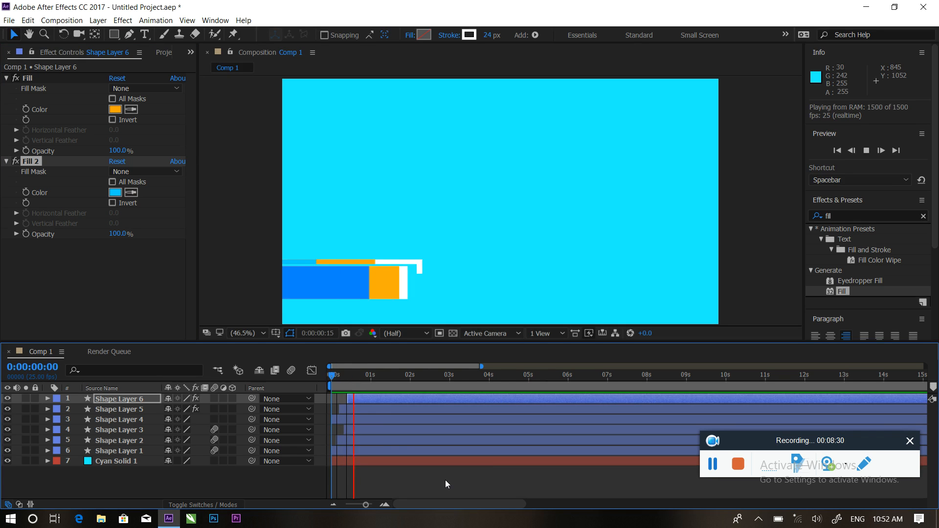
{"action": "key", "text": "space"}
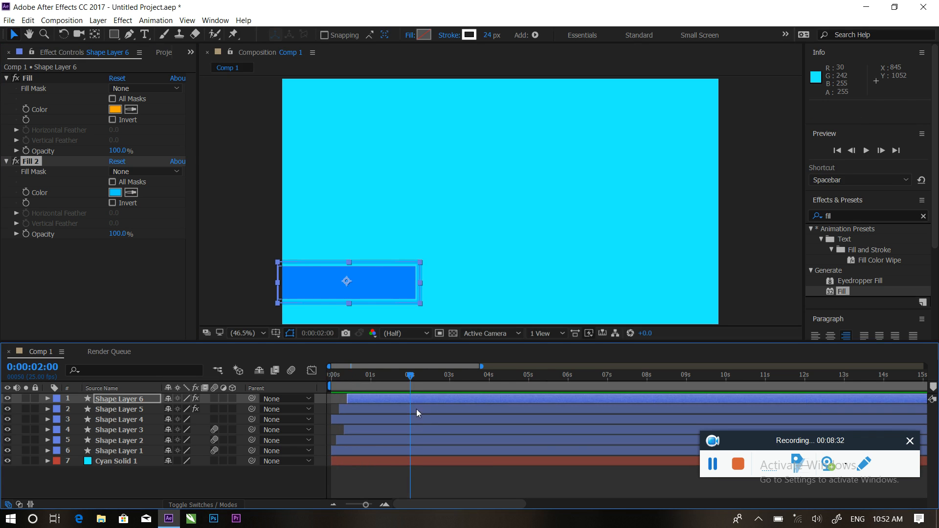
{"action": "left_click_drag", "start_coordinate": [409, 382], "coordinate": [324, 377]}
{"action": "key", "text": "space"}
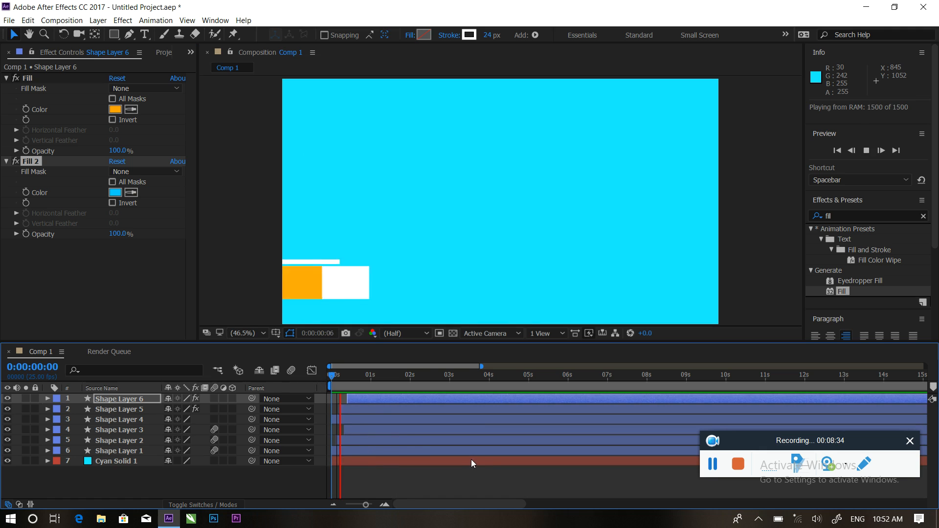
{"action": "key", "text": "space"}
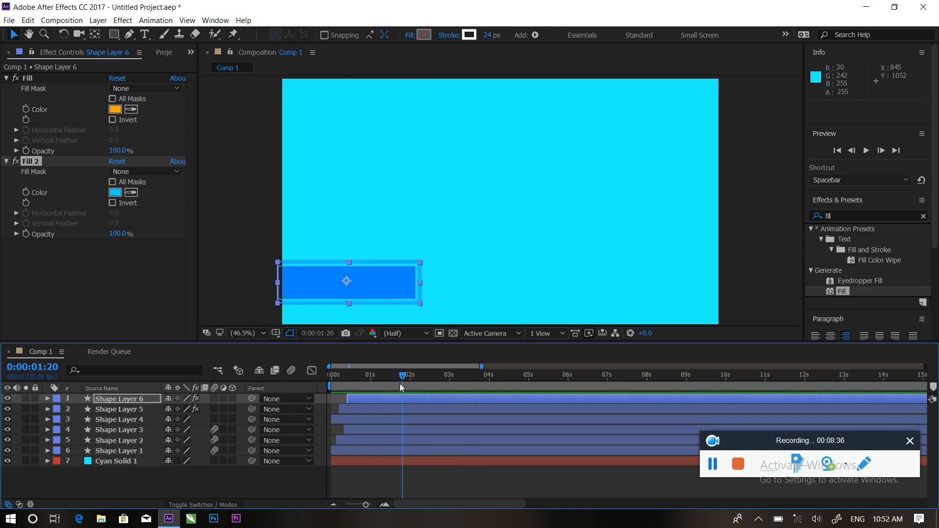
{"action": "mouse_move", "coordinate": [401, 374]}
{"action": "left_mouse_down"}
{"action": "mouse_move", "coordinate": [328, 374]}
{"action": "mouse_move", "coordinate": [385, 376]}
{"action": "left_mouse_up"}
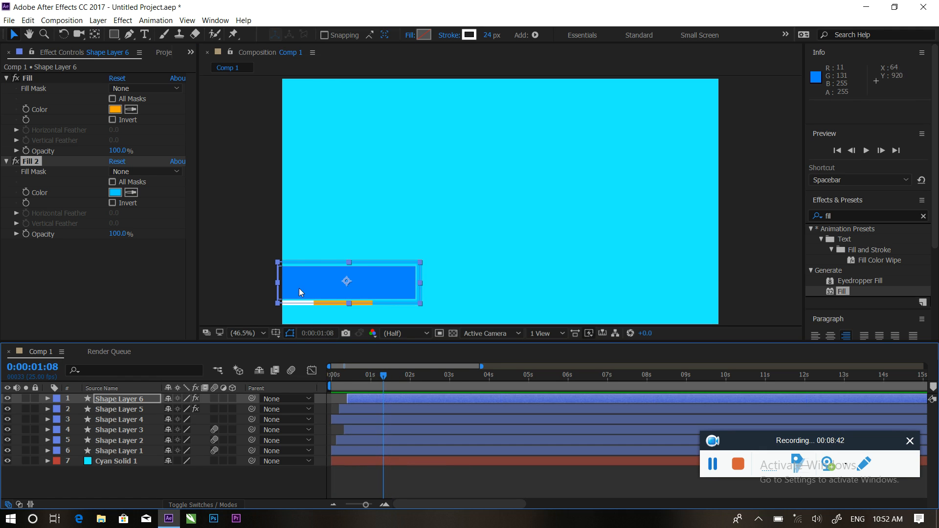
{"action": "mouse_move", "coordinate": [384, 374]}
{"action": "left_mouse_down"}
{"action": "mouse_move", "coordinate": [338, 365]}
{"action": "mouse_move", "coordinate": [400, 367]}
{"action": "left_mouse_up"}
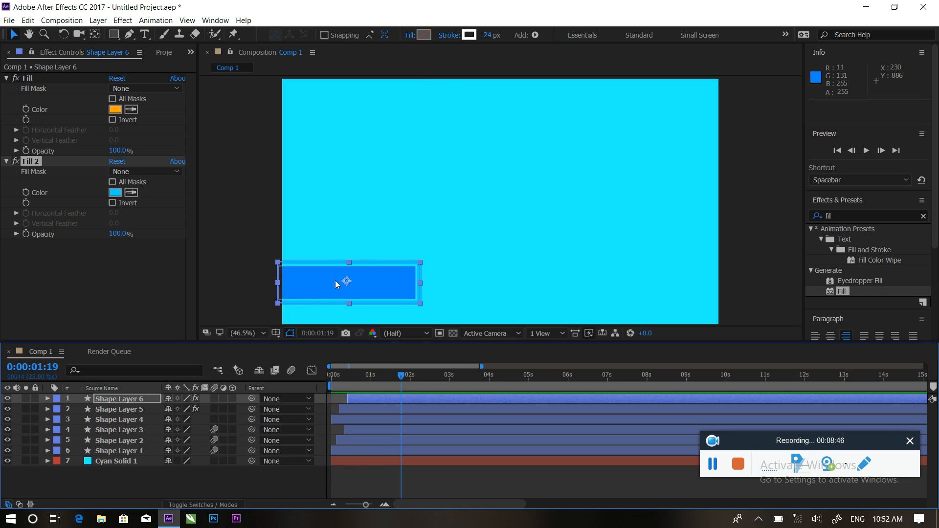
{"action": "mouse_move", "coordinate": [402, 374]}
{"action": "left_mouse_down"}
{"action": "mouse_move", "coordinate": [341, 376]}
{"action": "mouse_move", "coordinate": [408, 376]}
{"action": "left_mouse_up"}
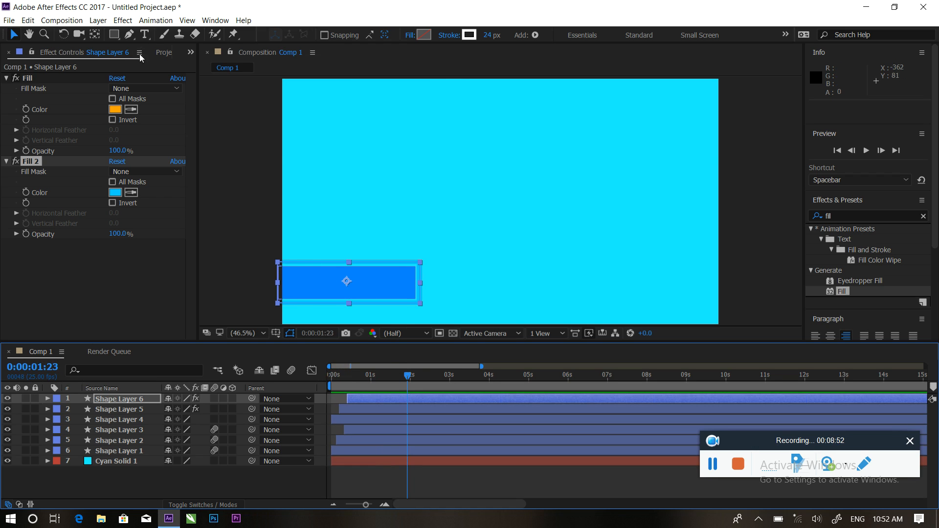
{"action": "left_click", "coordinate": [157, 469]}
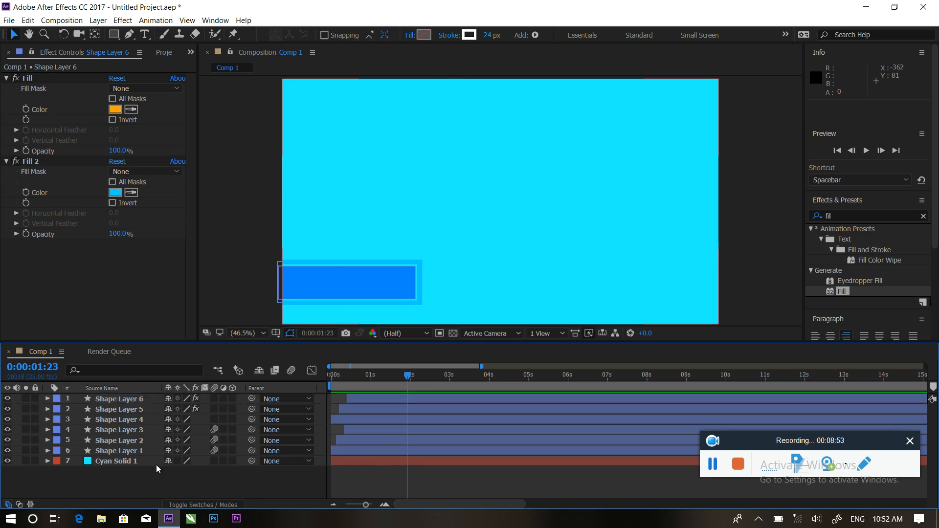
{"action": "left_click", "coordinate": [145, 34]}
Type the person's full name as a new 112 px text layer and drag it toward the centre.
{"action": "left_click", "coordinate": [381, 182]}
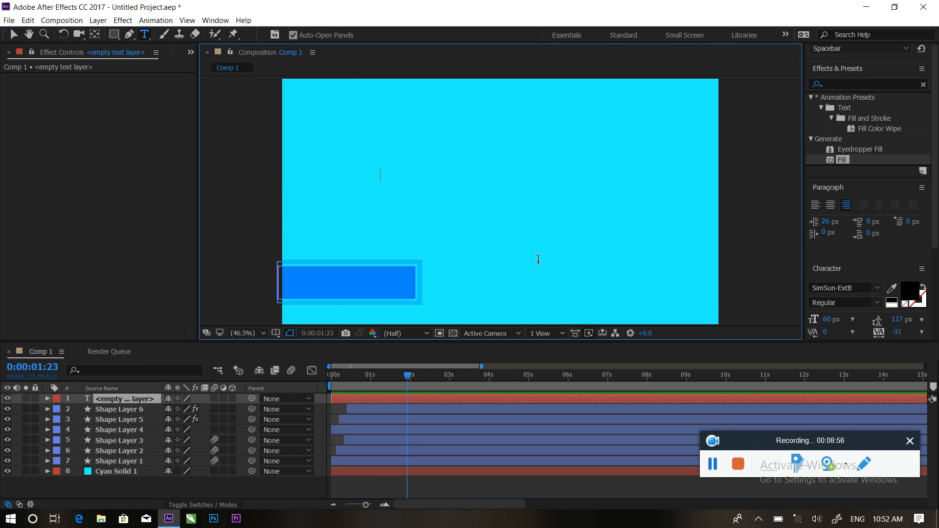
{"action": "left_click_drag", "start_coordinate": [827, 325], "coordinate": [852, 325]}
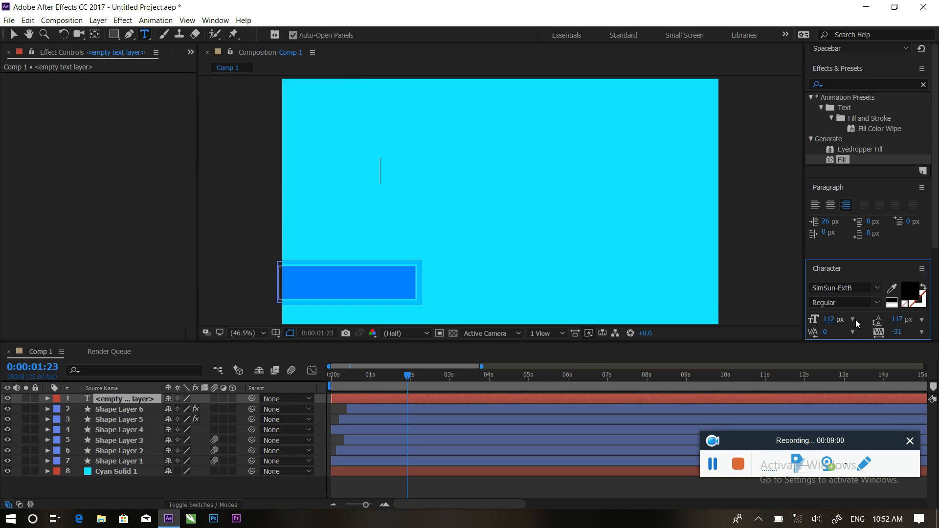
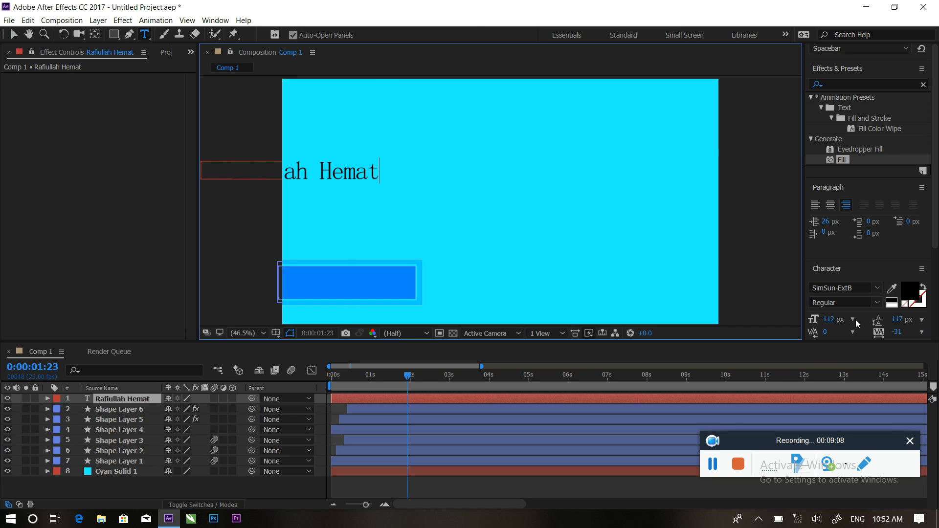
{"action": "left_click", "coordinate": [14, 35]}
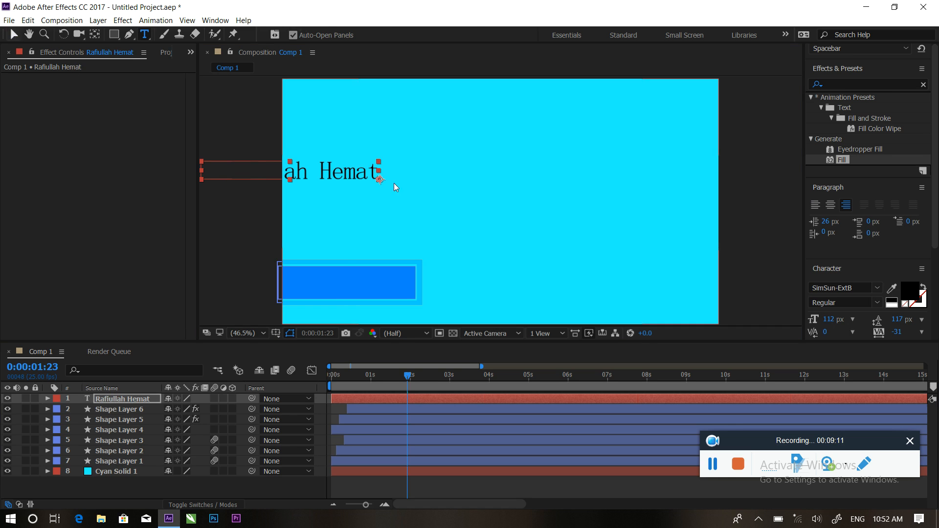
{"action": "left_click_drag", "start_coordinate": [357, 172], "coordinate": [487, 203]}
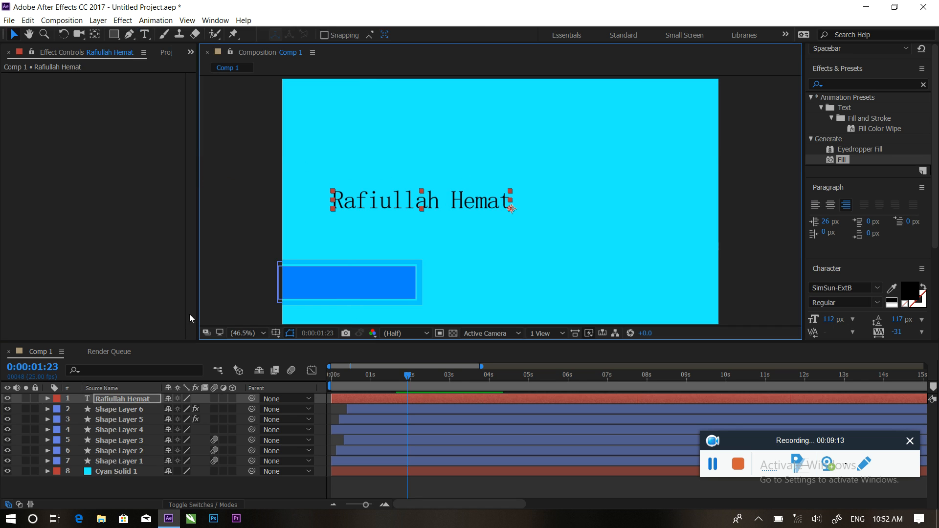
Select all the name text and change its font from SimSun-ExtB to Arial.
{"action": "left_click", "coordinate": [145, 35]}
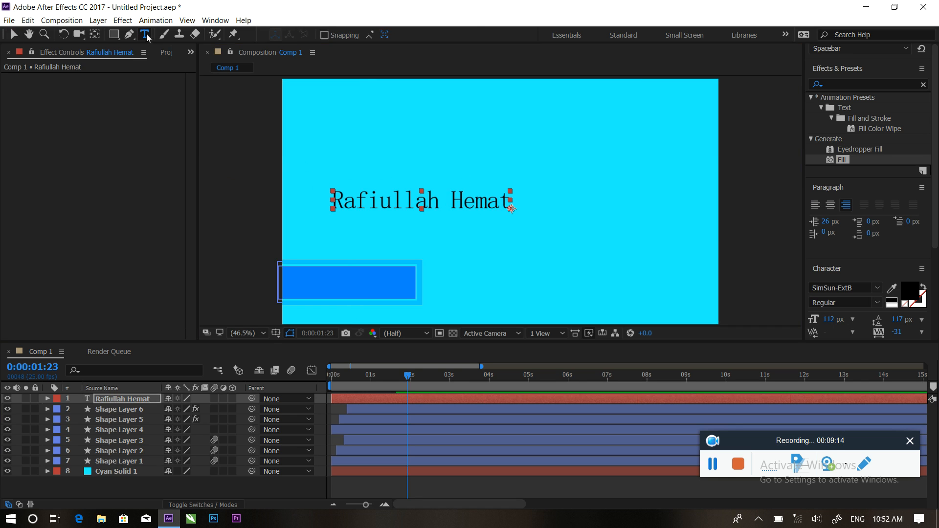
{"action": "left_click", "coordinate": [464, 198]}
{"action": "key", "text": "ctrl+a"}
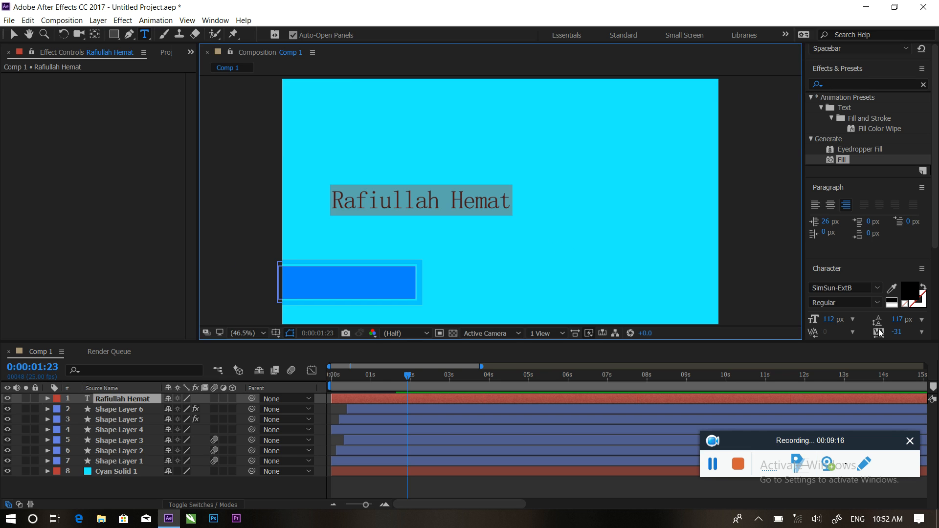
{"action": "left_click", "coordinate": [878, 303]}
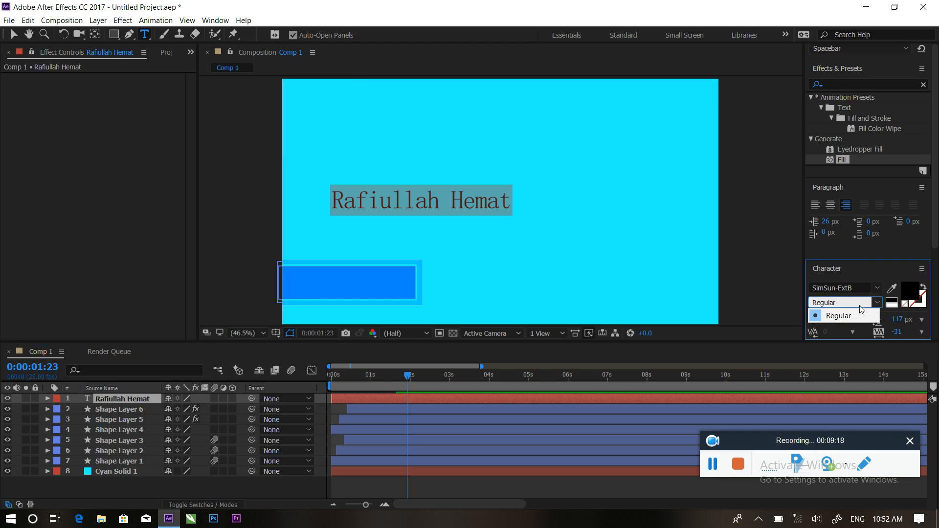
{"action": "left_click", "coordinate": [878, 289]}
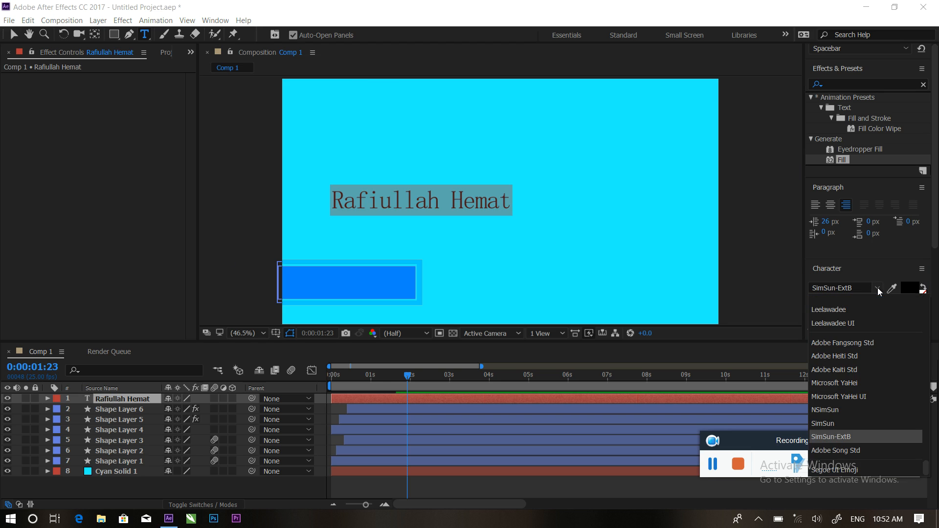
{"action": "left_click", "coordinate": [934, 390]}
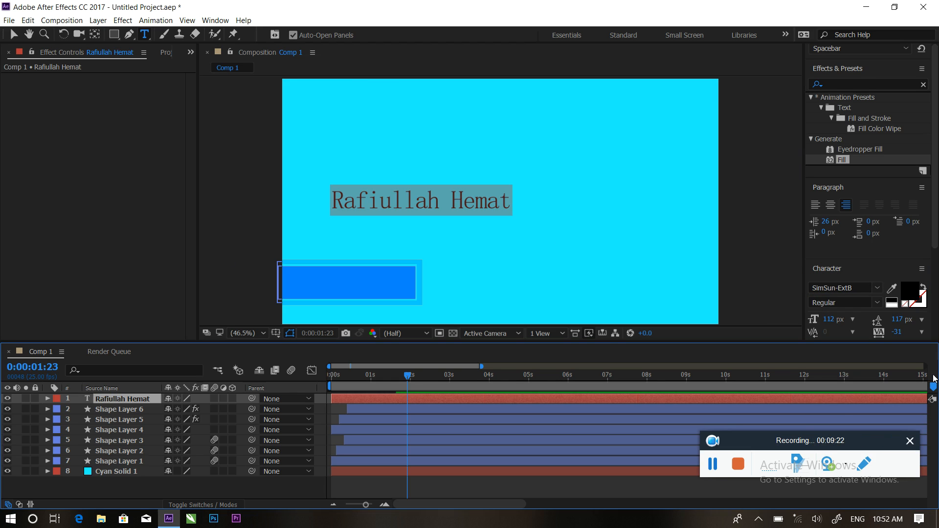
{"action": "scroll", "coordinate": [863, 294], "scroll_direction": "up", "scroll_amount": 5}
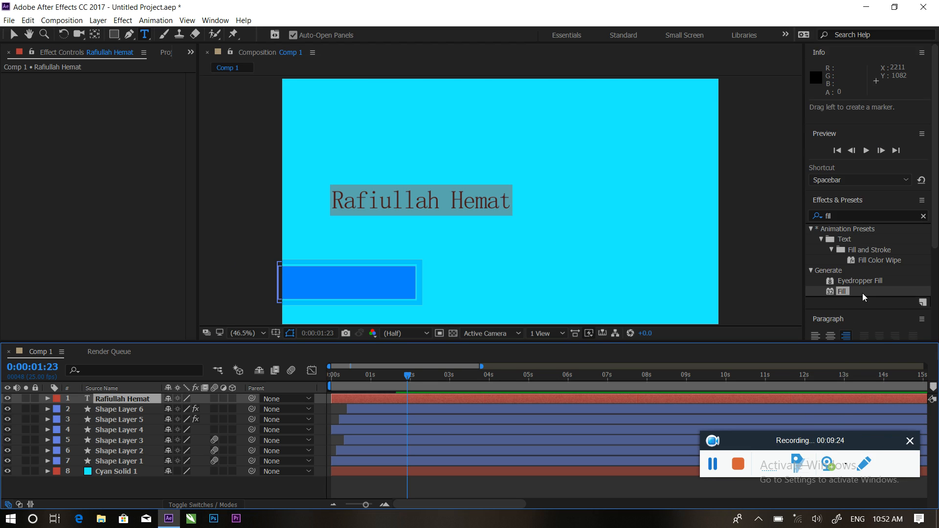
{"action": "left_click_drag", "start_coordinate": [936, 236], "coordinate": [938, 279]}
{"action": "scroll", "coordinate": [888, 312], "scroll_direction": "down", "scroll_amount": 3}
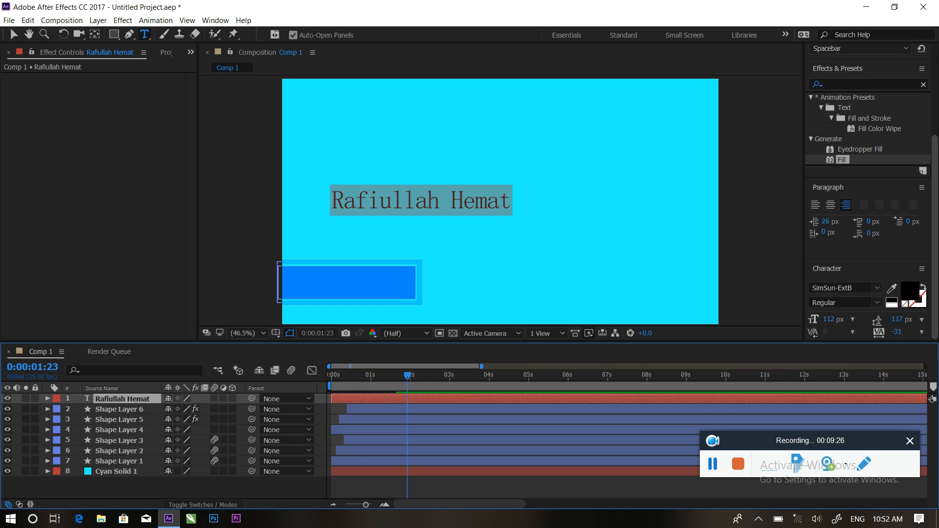
{"action": "left_click", "coordinate": [878, 287]}
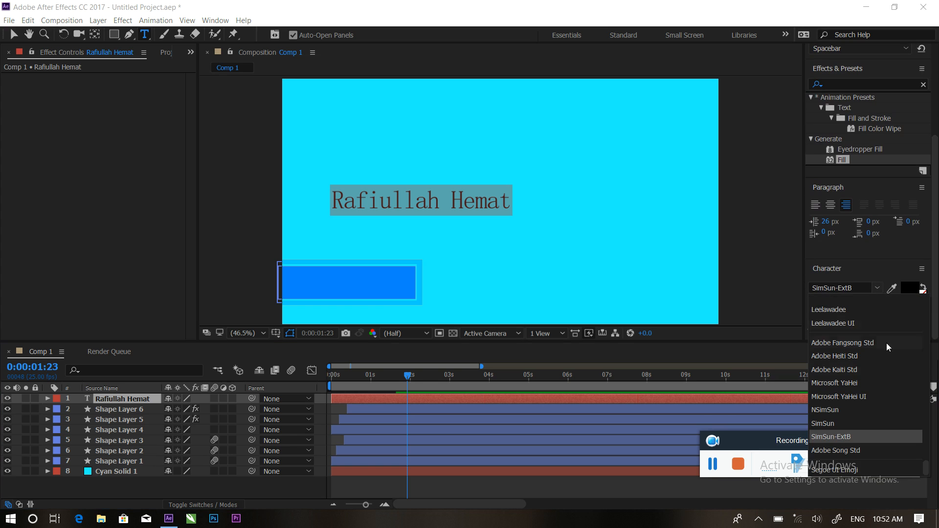
{"action": "scroll", "coordinate": [849, 378], "scroll_direction": "up", "scroll_amount": 10}
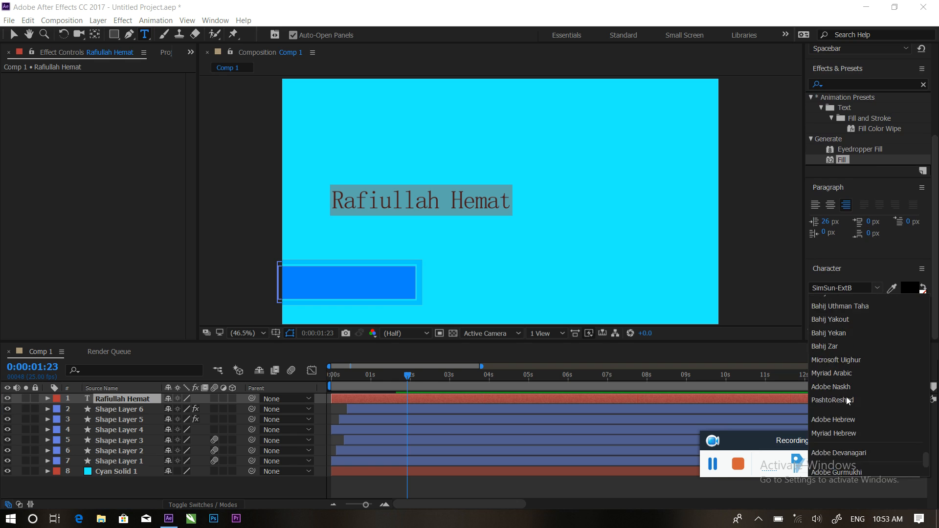
{"action": "scroll", "coordinate": [848, 375], "scroll_direction": "up", "scroll_amount": 10}
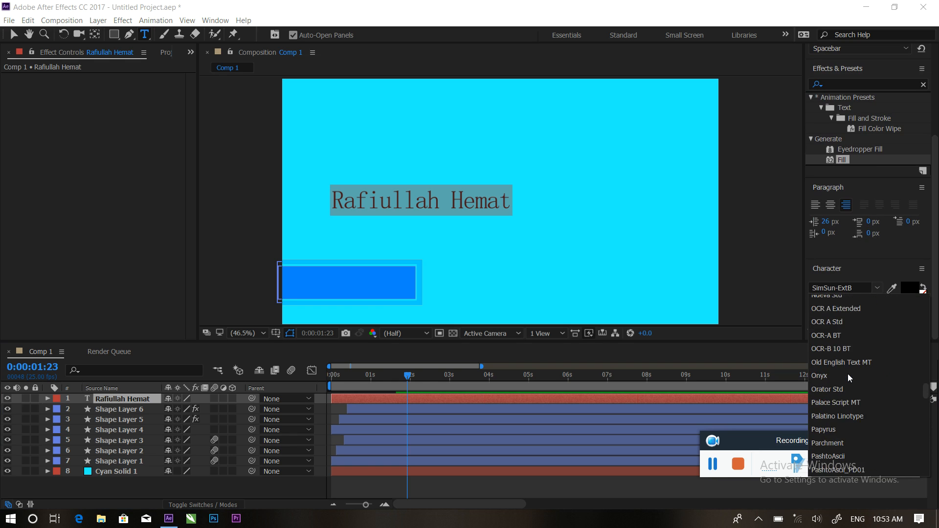
{"action": "left_click_drag", "start_coordinate": [926, 365], "coordinate": [926, 304]}
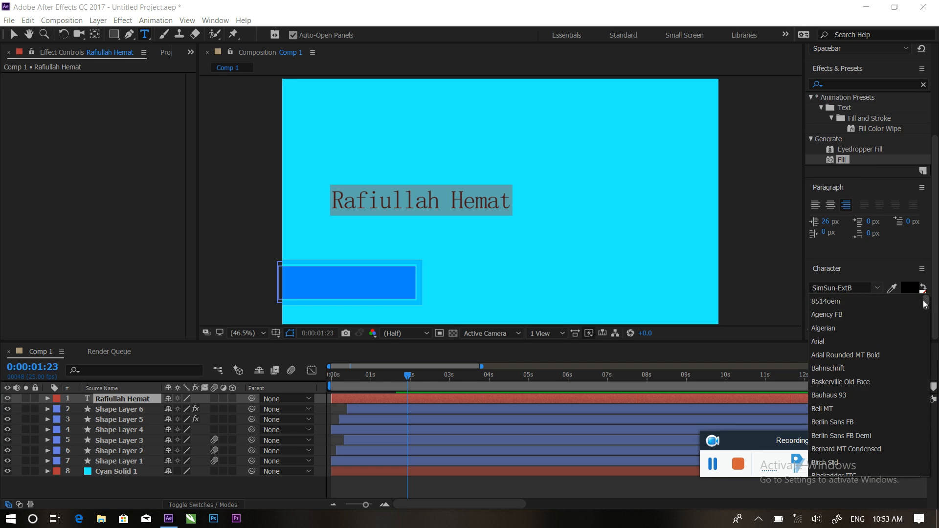
{"action": "left_click", "coordinate": [831, 341]}
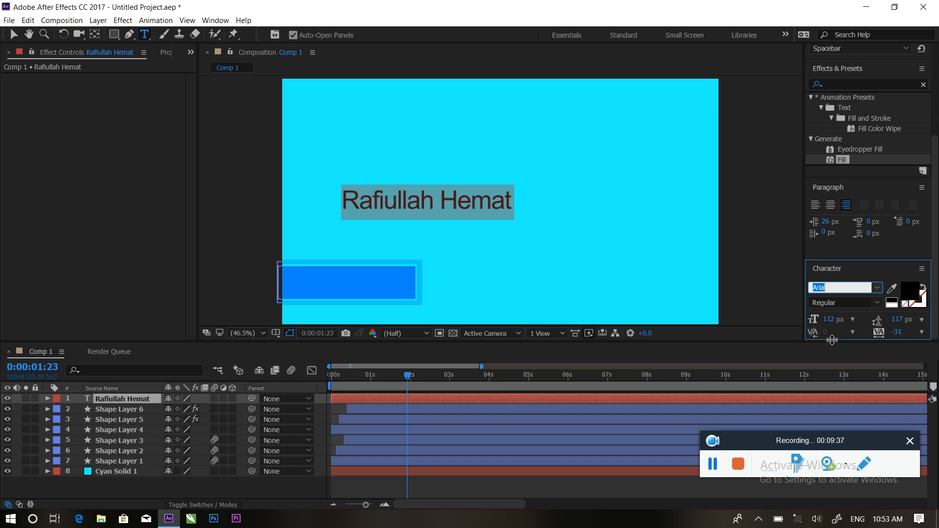
Make the name text Bold at 75 px and move it into the blue bar.
{"action": "left_click", "coordinate": [878, 303]}
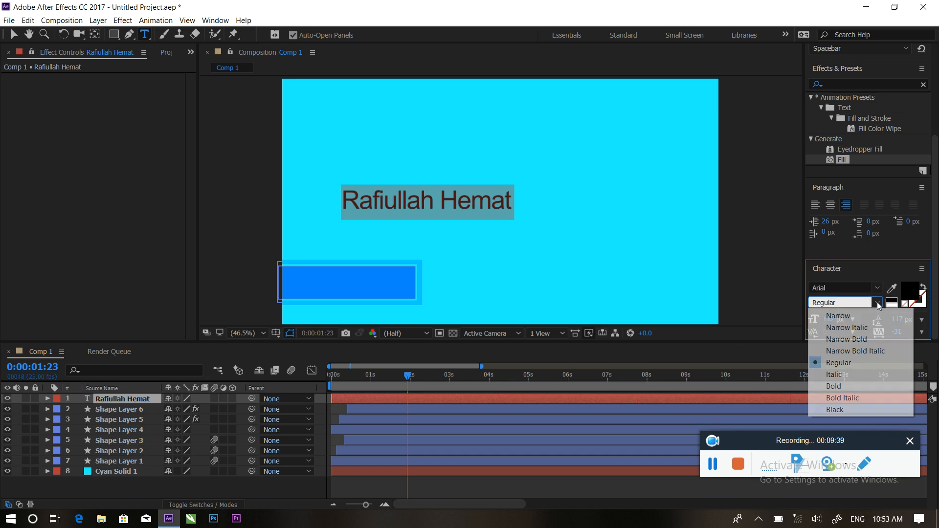
{"action": "left_click", "coordinate": [844, 384]}
{"action": "left_click_drag", "start_coordinate": [827, 324], "coordinate": [803, 320]}
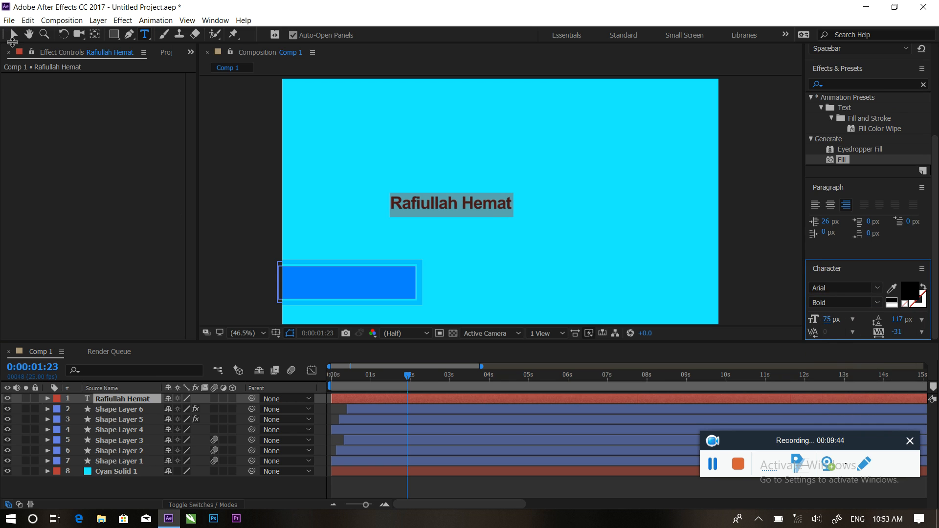
{"action": "left_click", "coordinate": [12, 37]}
{"action": "left_click_drag", "start_coordinate": [463, 207], "coordinate": [359, 287]}
Apply Animation Presets > 500 Bounce Text Presets > IN > Bounce Text IN - 001 to the name layer.
{"action": "left_click", "coordinate": [475, 249]}
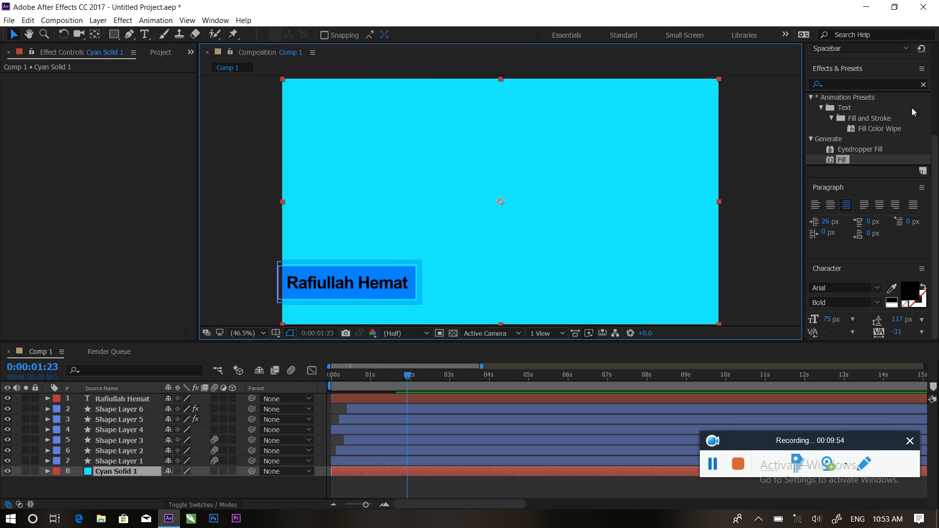
{"action": "left_click", "coordinate": [913, 84]}
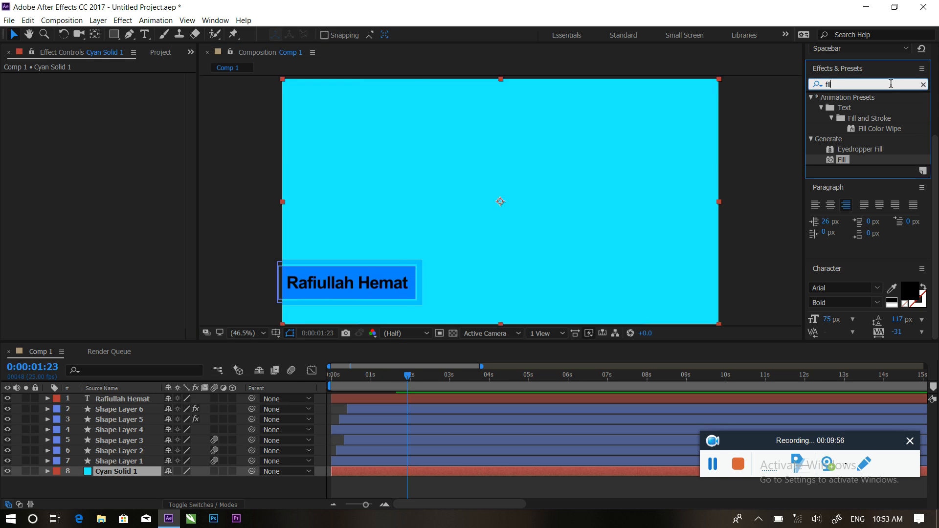
{"action": "key", "text": "BackSpace"}
{"action": "key", "text": "BackSpace"}
{"action": "key", "text": "BackSpace"}
{"action": "key", "text": "BackSpace"}
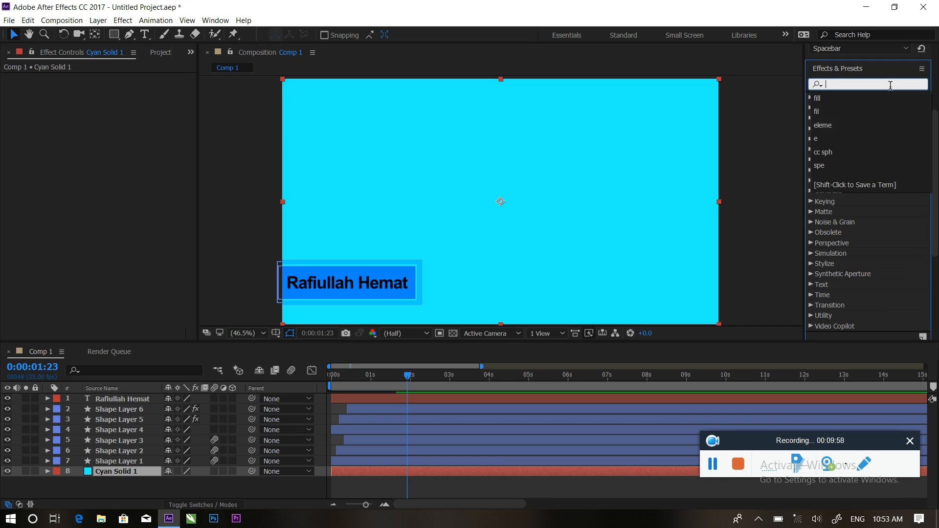
{"action": "scroll", "coordinate": [883, 110], "scroll_direction": "down", "scroll_amount": 1}
{"action": "scroll", "coordinate": [880, 228], "scroll_direction": "up", "scroll_amount": 3}
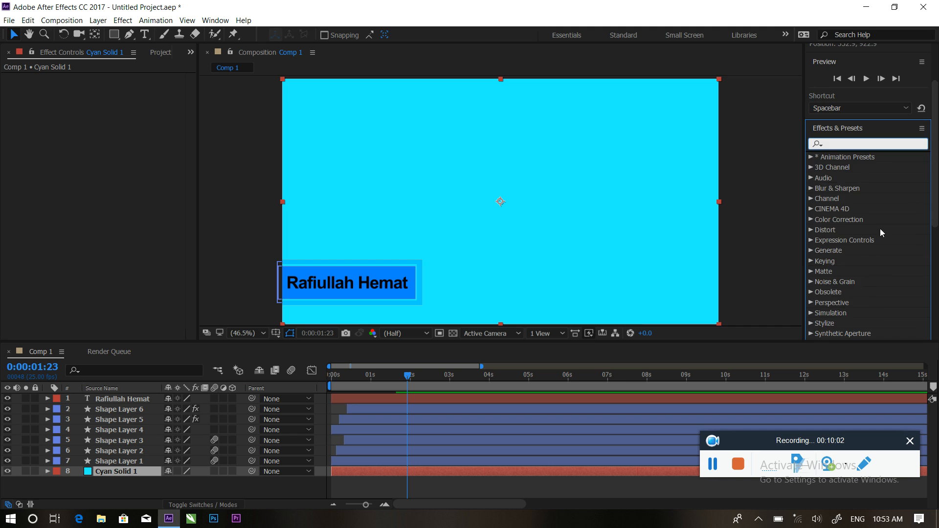
{"action": "left_click", "coordinate": [811, 158]}
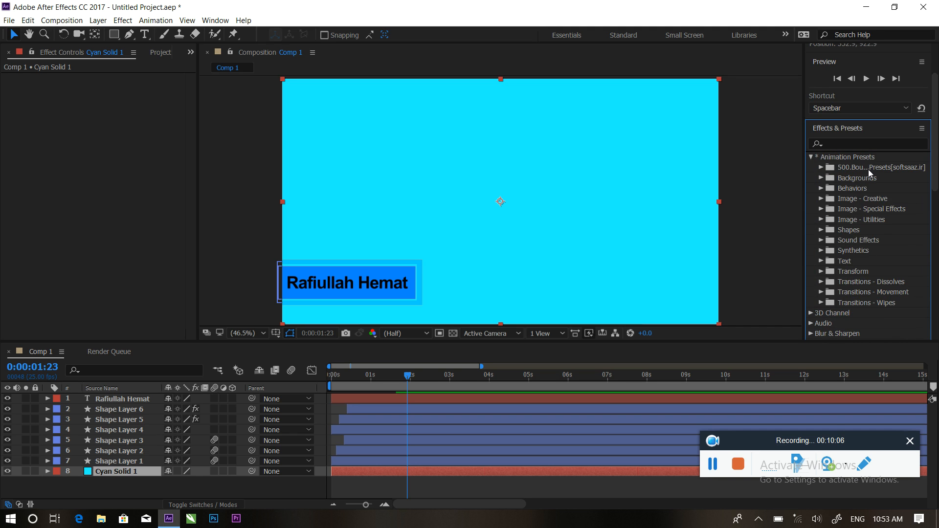
{"action": "left_click", "coordinate": [823, 168]}
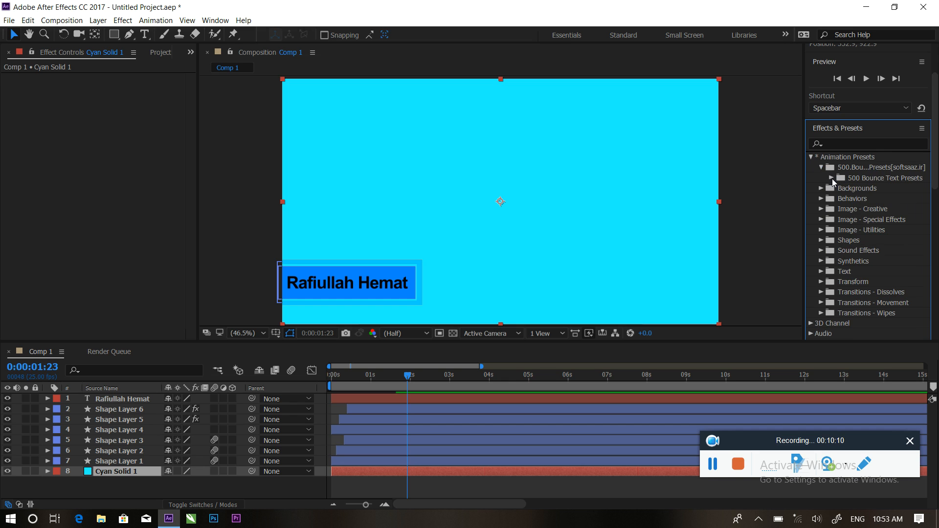
{"action": "left_click", "coordinate": [831, 178]}
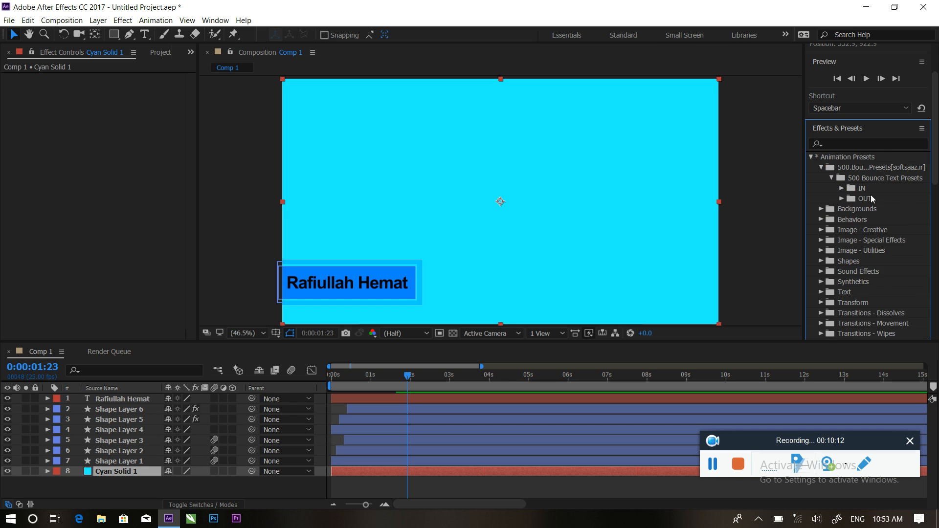
{"action": "left_click", "coordinate": [841, 189]}
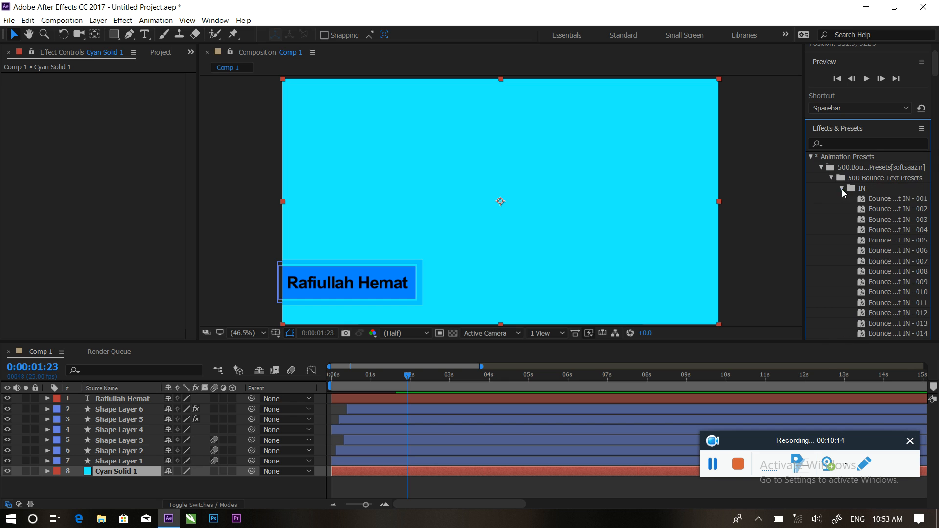
{"action": "left_click_drag", "start_coordinate": [881, 202], "coordinate": [347, 371]}
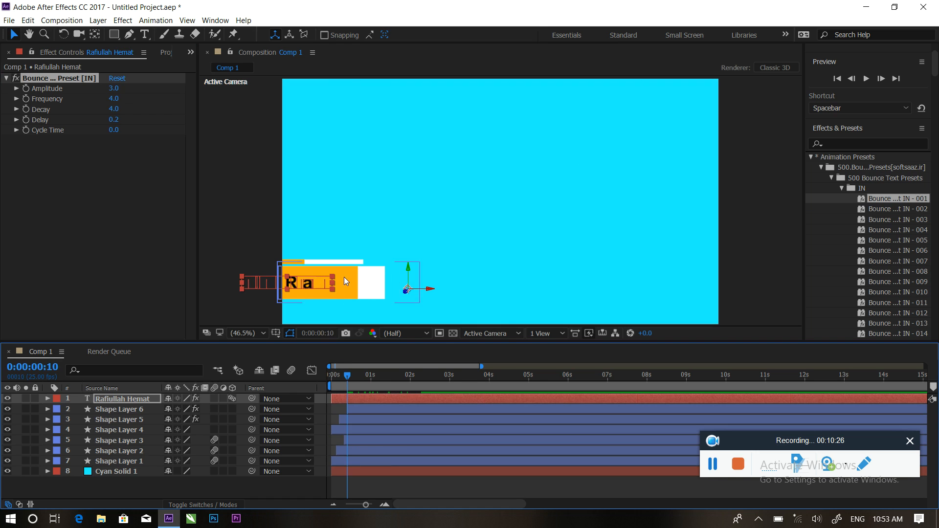
Delete the bounce preset in Effect Controls and reapply Bounce Text IN - 001 to the name text.
{"action": "left_click", "coordinate": [368, 401]}
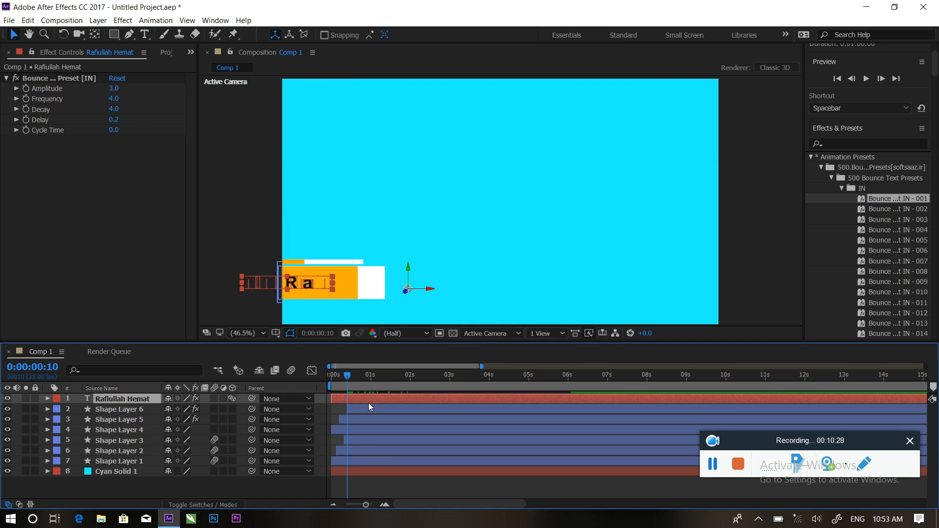
{"action": "key", "text": "u"}
{"action": "key", "text": "u"}
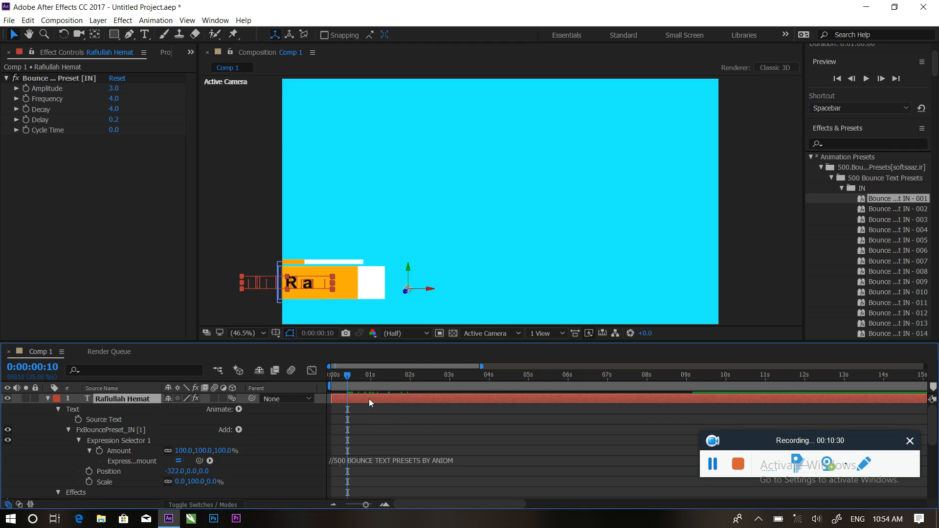
{"action": "key", "text": "u"}
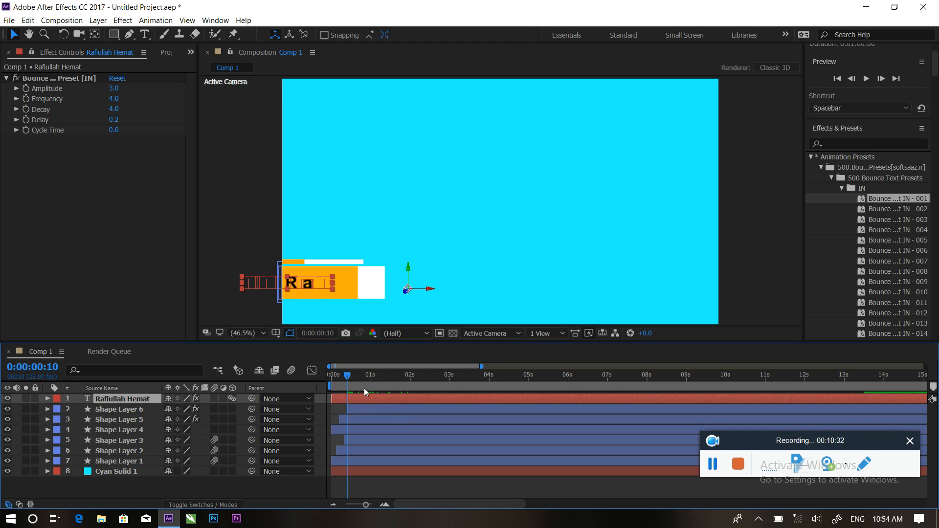
{"action": "left_click", "coordinate": [44, 69]}
{"action": "left_click", "coordinate": [34, 80]}
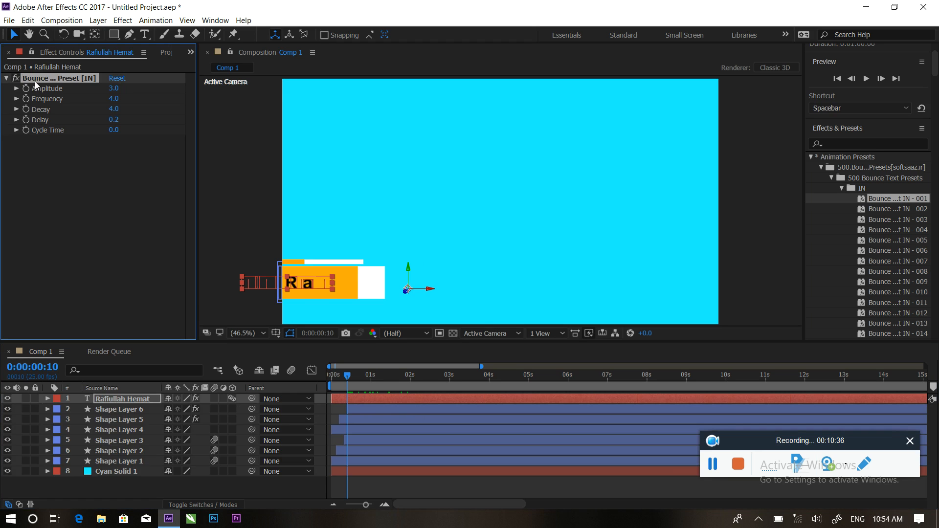
{"action": "key", "text": "Delete"}
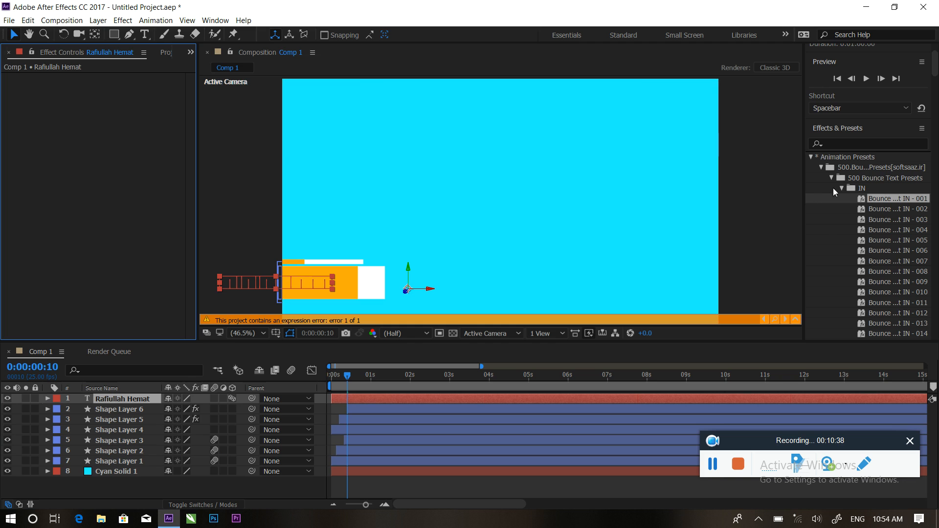
{"action": "left_click_drag", "start_coordinate": [890, 200], "coordinate": [359, 401]}
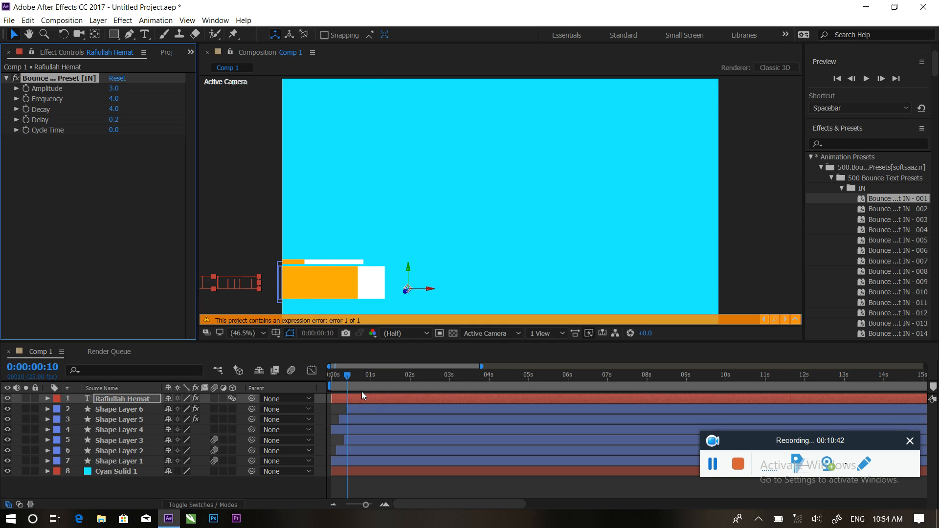
Undo, reapply Bounce Text IN - 001 from 0:00, then preview and scrub the bounce to about 2 seconds.
{"action": "key", "text": "space"}
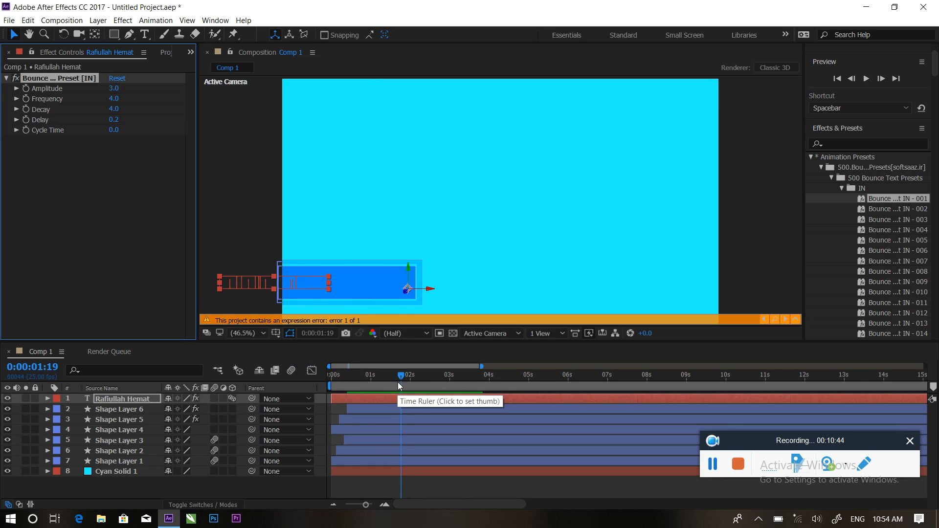
{"action": "key", "text": "space"}
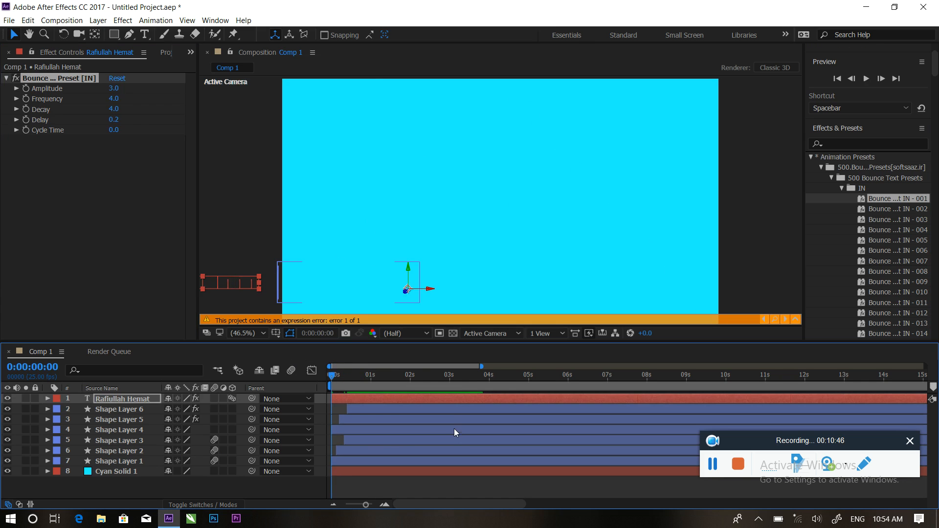
{"action": "key", "text": "ctrl+z"}
{"action": "key", "text": "ctrl+z"}
{"action": "key", "text": "ctrl+z"}
{"action": "left_click", "coordinate": [408, 380]}
{"action": "left_click_drag", "start_coordinate": [408, 380], "coordinate": [344, 375]}
{"action": "left_click_drag", "start_coordinate": [882, 199], "coordinate": [322, 373]}
{"action": "key", "text": "space"}
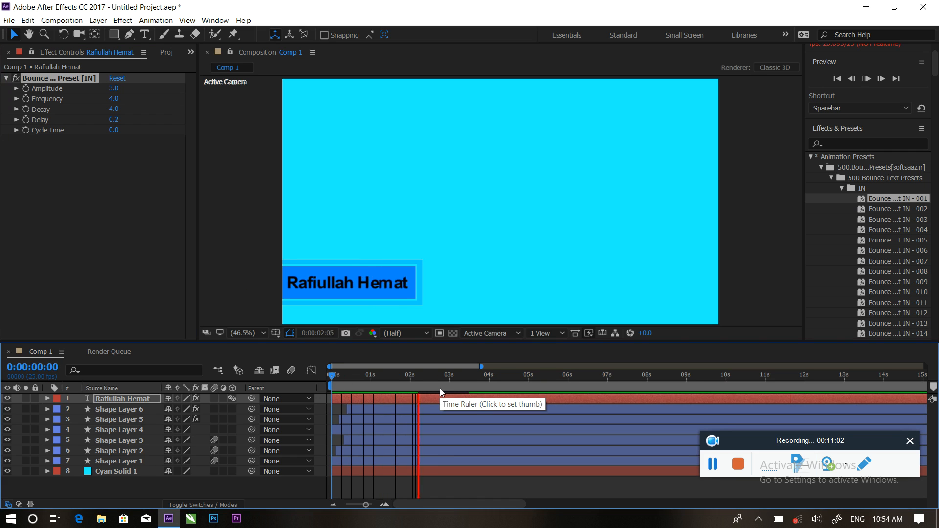
{"action": "left_click", "coordinate": [428, 376]}
{"action": "mouse_move", "coordinate": [410, 376]}
{"action": "left_mouse_down"}
{"action": "mouse_move", "coordinate": [392, 374]}
{"action": "mouse_move", "coordinate": [418, 375]}
{"action": "mouse_move", "coordinate": [404, 375]}
{"action": "left_mouse_up"}
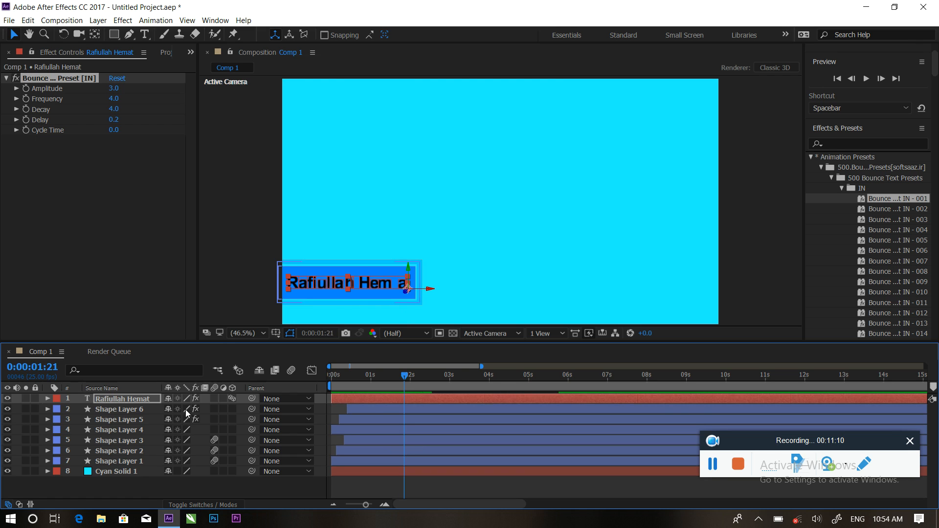
{"action": "left_click", "coordinate": [144, 399]}
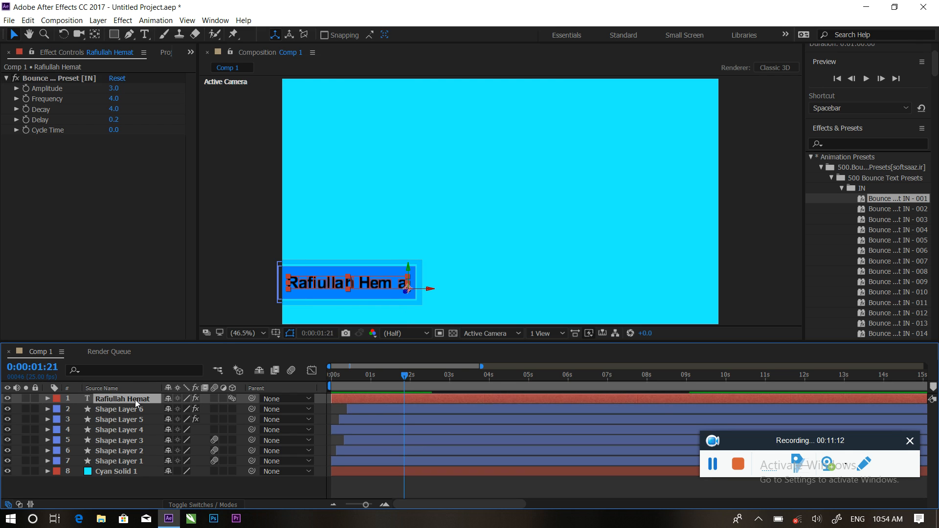
Mask the name layer with a rectangle over the blue bar and preview the masked animation.
{"action": "left_click", "coordinate": [114, 34]}
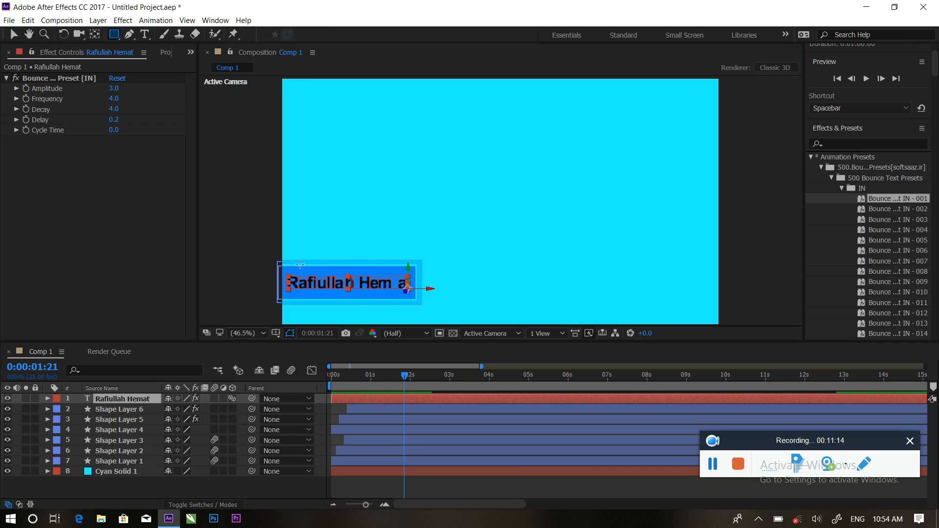
{"action": "left_click_drag", "start_coordinate": [282, 266], "coordinate": [415, 298]}
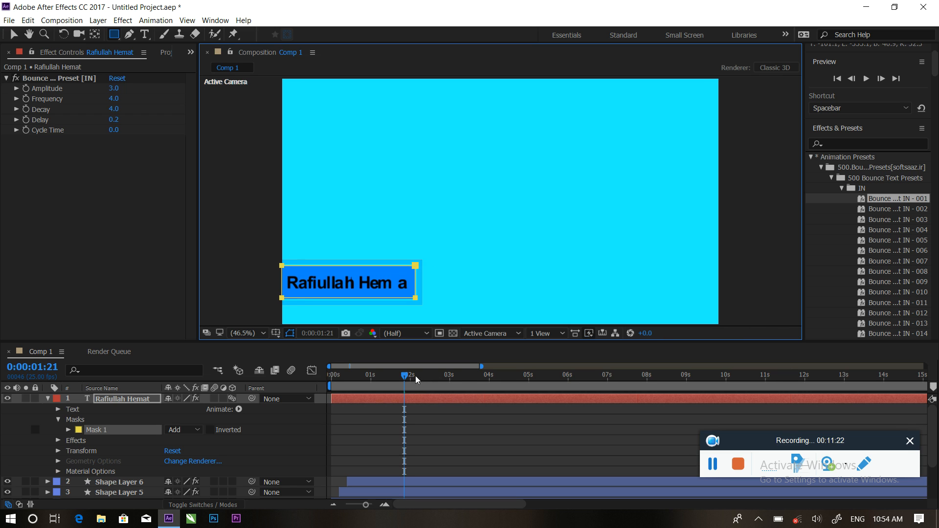
{"action": "left_click_drag", "start_coordinate": [405, 378], "coordinate": [333, 378]}
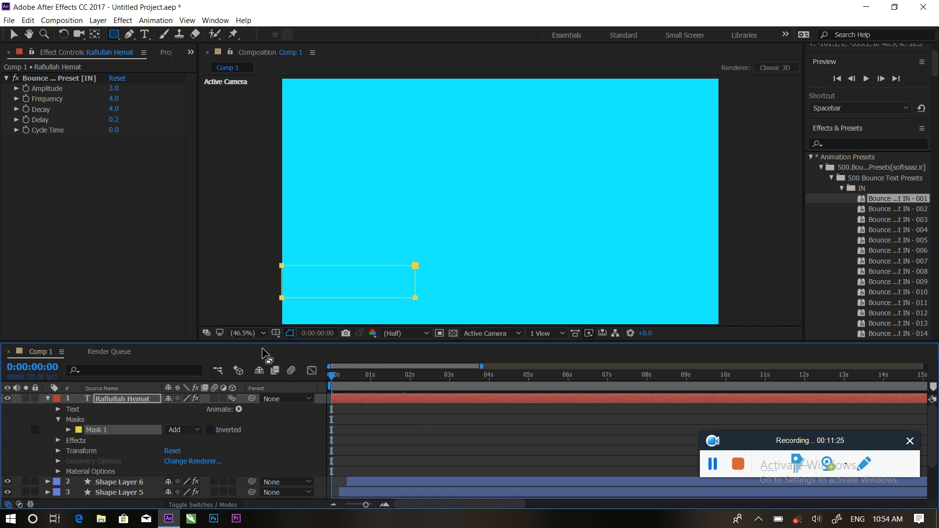
{"action": "key", "text": "space"}
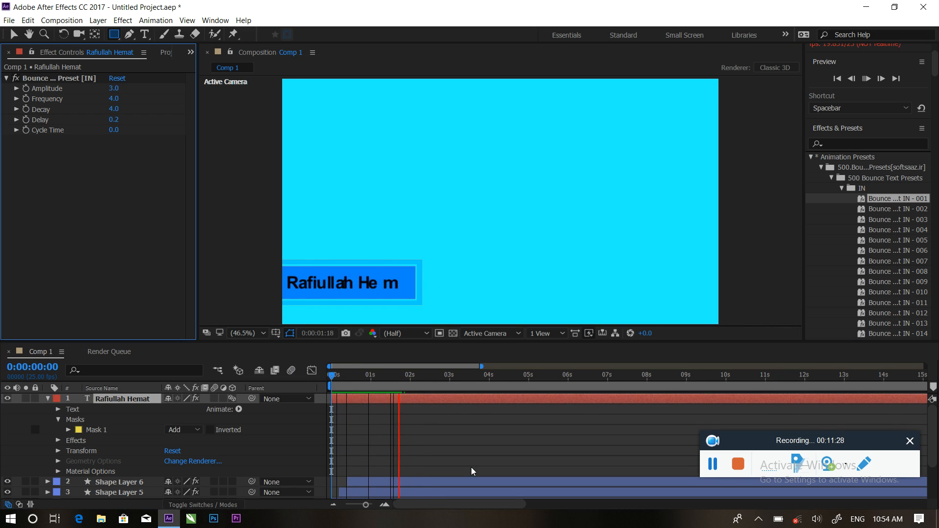
{"action": "key", "text": "space"}
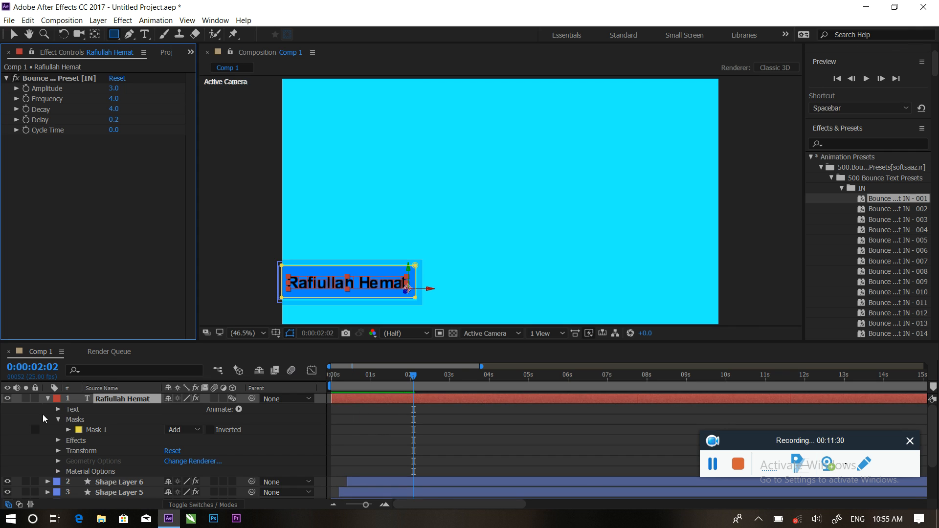
Inspect the name layer's modified properties: animator Position -322,0,0, Scale 0,100,0% and Mask 1.
{"action": "left_click", "coordinate": [47, 399]}
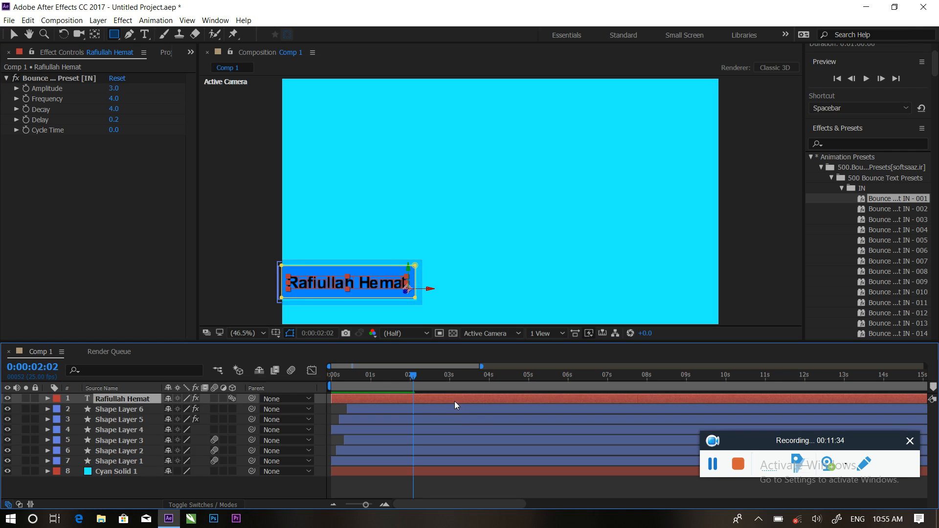
{"action": "key", "text": "u"}
{"action": "key", "text": "u"}
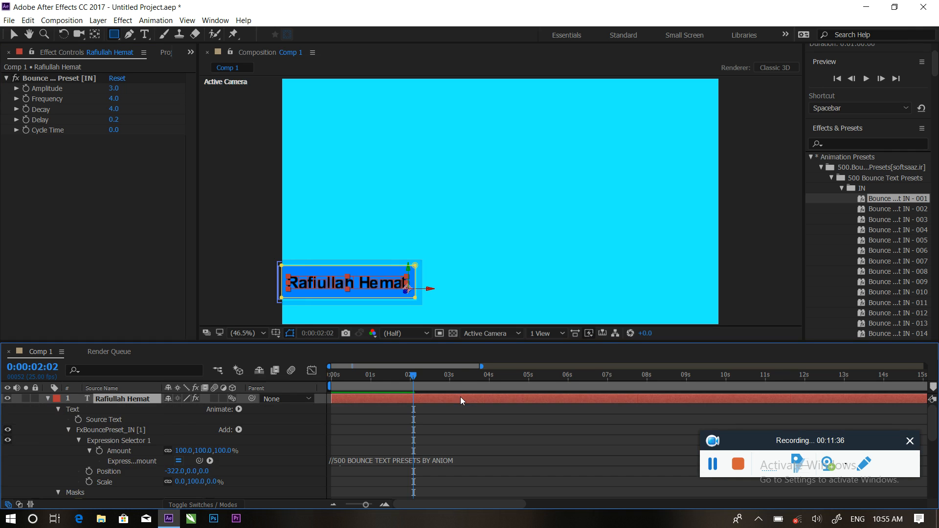
{"action": "left_click_drag", "start_coordinate": [866, 441], "coordinate": [844, 270]}
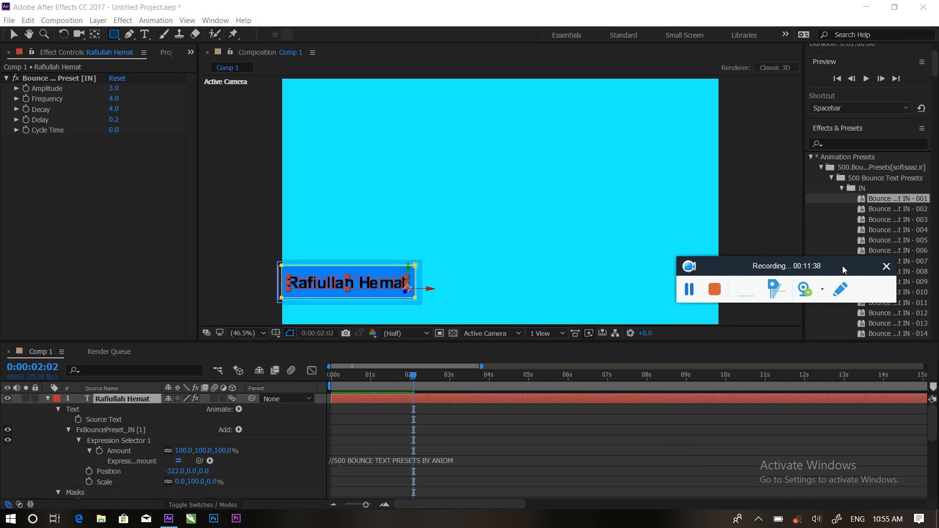
{"action": "scroll", "coordinate": [533, 465], "scroll_direction": "down", "scroll_amount": 2}
{"action": "scroll", "coordinate": [518, 461], "scroll_direction": "down", "scroll_amount": 2}
{"action": "scroll", "coordinate": [507, 454], "scroll_direction": "up", "scroll_amount": 2}
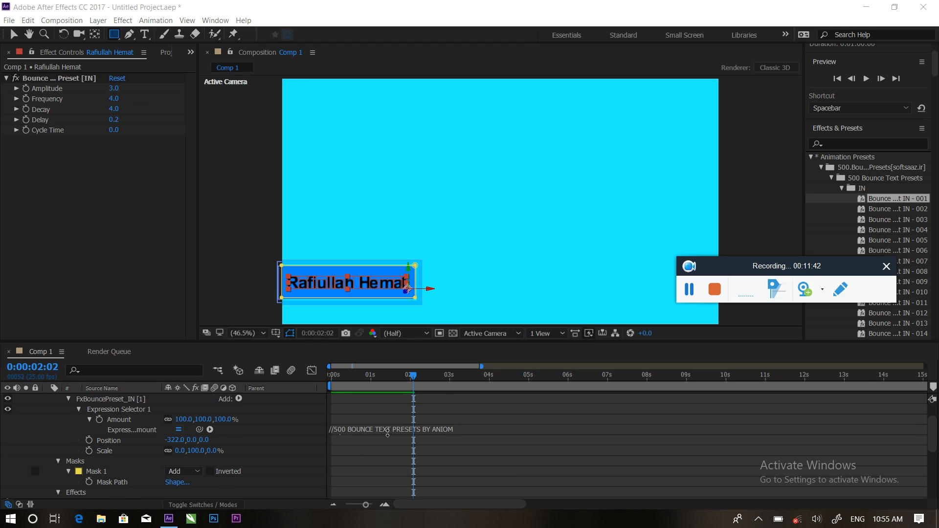
{"action": "scroll", "coordinate": [414, 435], "scroll_direction": "down", "scroll_amount": 4}
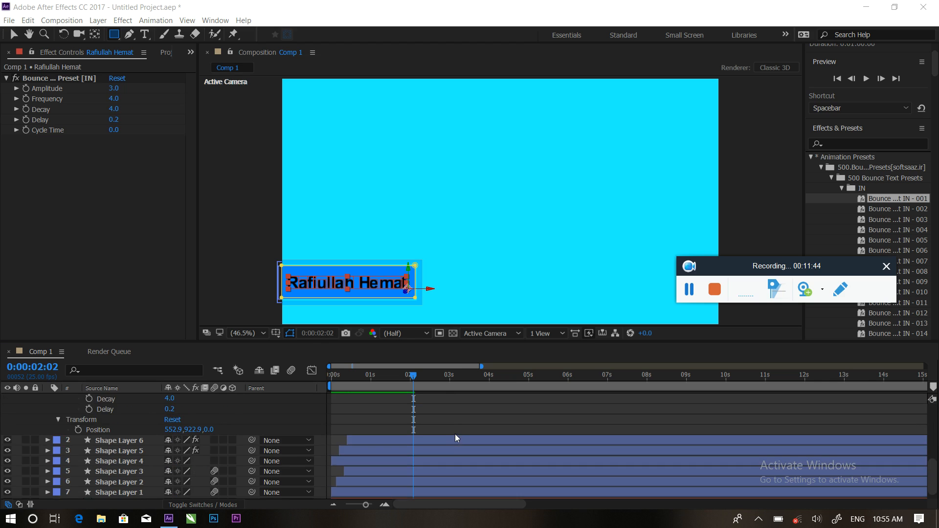
{"action": "scroll", "coordinate": [457, 430], "scroll_direction": "up", "scroll_amount": 4}
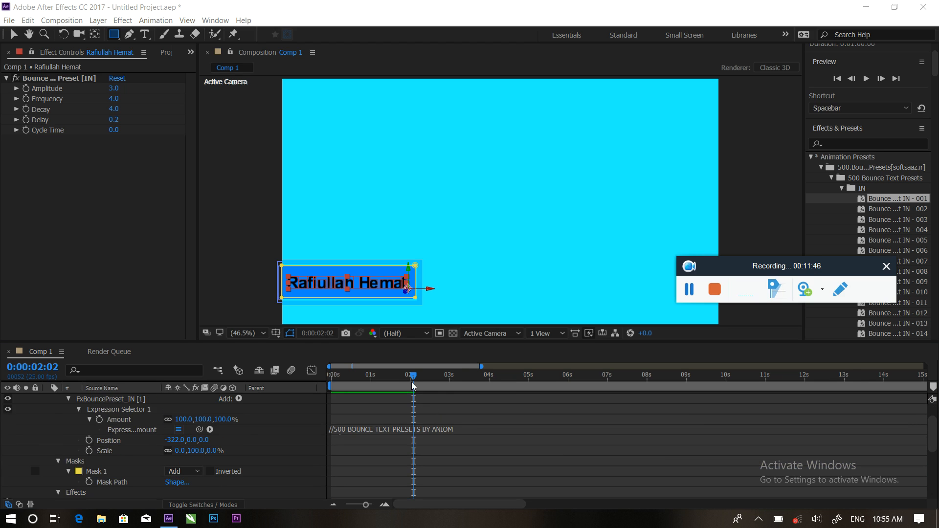
{"action": "scroll", "coordinate": [466, 441], "scroll_direction": "up", "scroll_amount": 2}
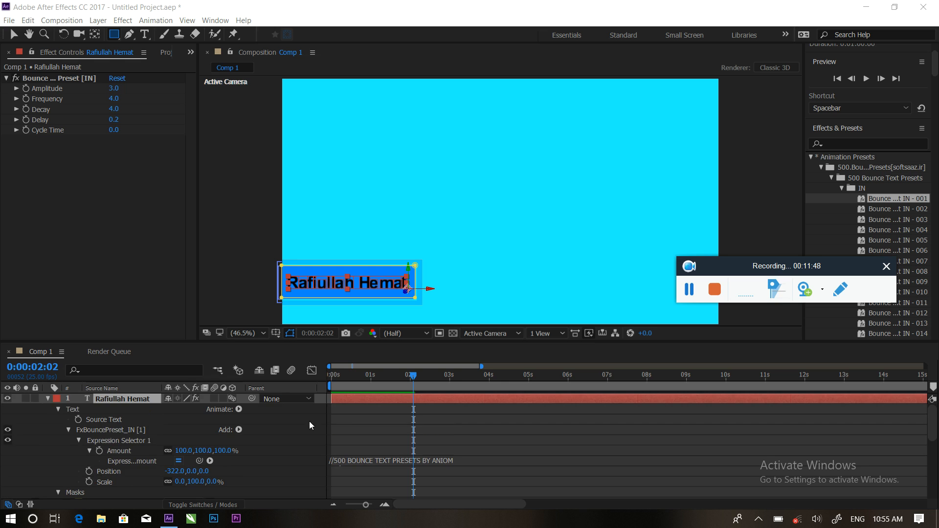
{"action": "left_click", "coordinate": [48, 398]}
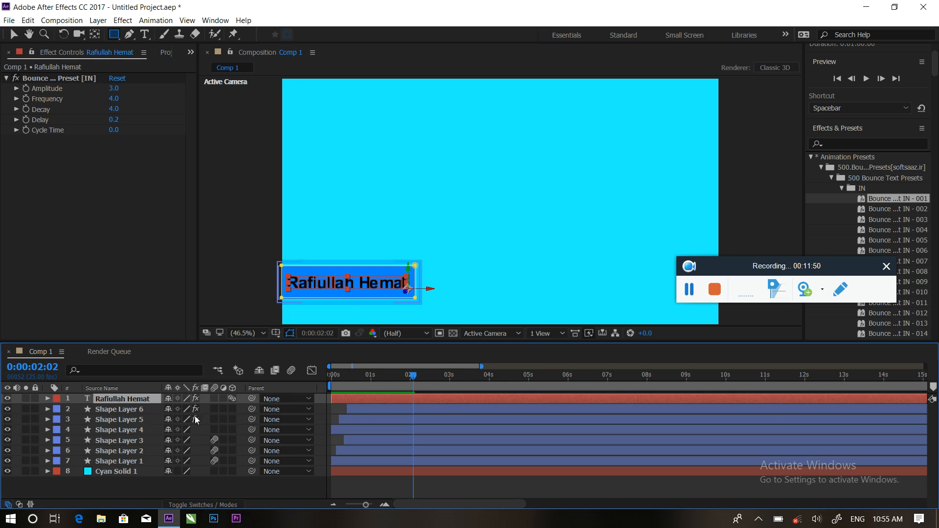
Check Shape Layer 6's End keyframes and preview the animation from near the start.
{"action": "left_click", "coordinate": [391, 410]}
{"action": "key", "text": "u"}
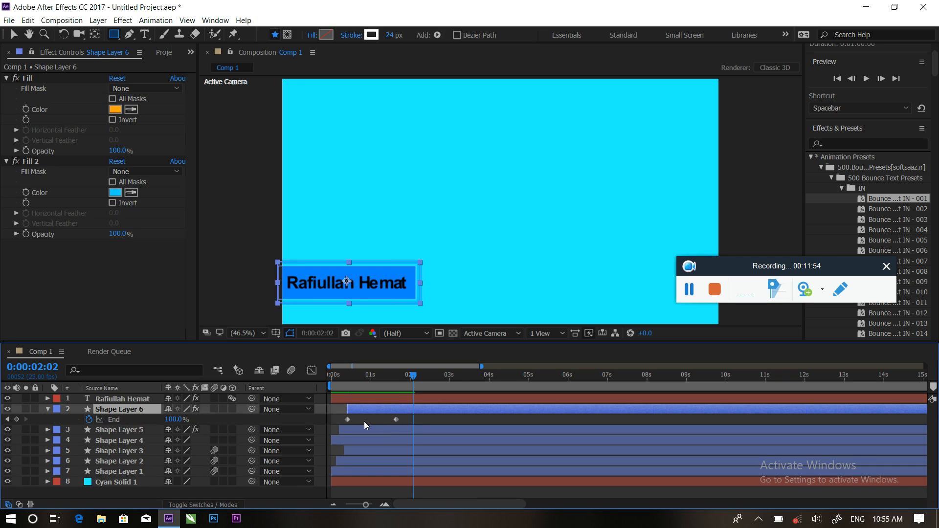
{"action": "key", "text": "u"}
{"action": "left_click_drag", "start_coordinate": [411, 374], "coordinate": [340, 373]}
{"action": "key", "text": "space"}
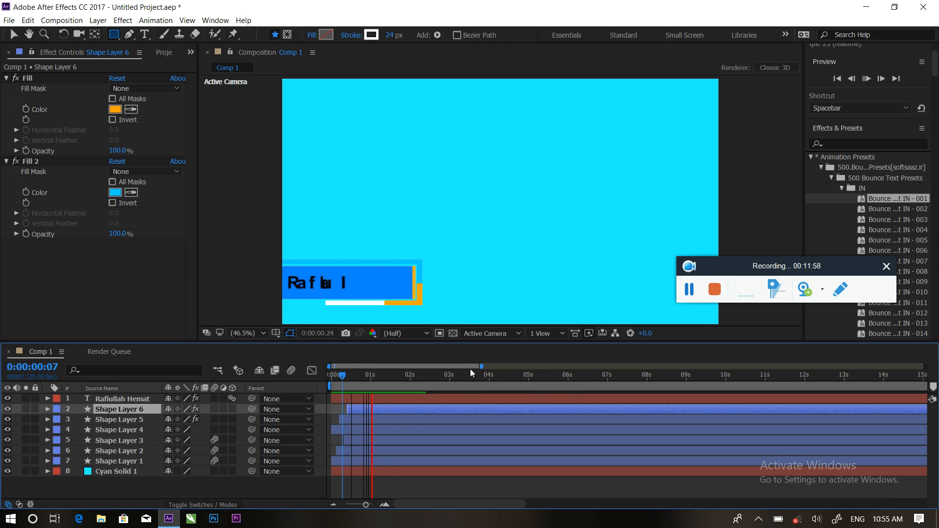
{"action": "key", "text": "space"}
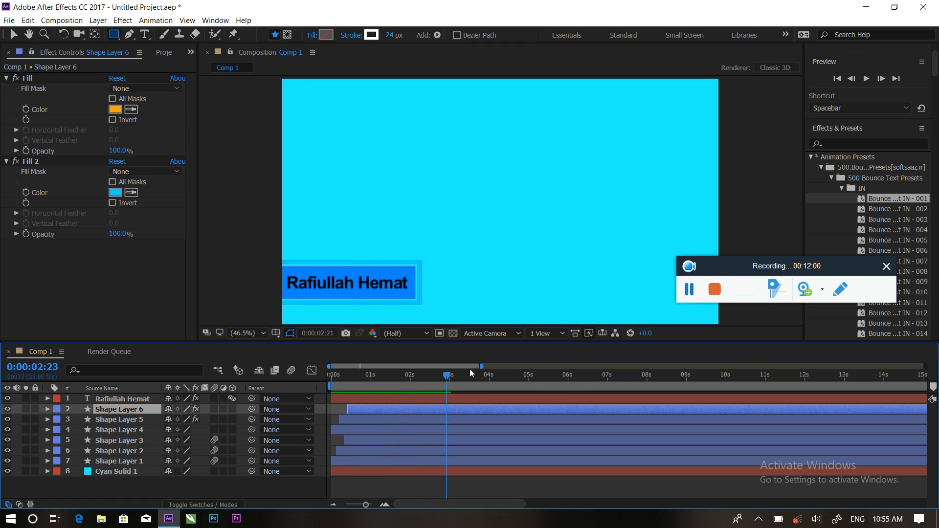
Draw a new thin rectangle, Shape Layer 7, just above the name's blue bar.
{"action": "left_click_drag", "start_coordinate": [443, 375], "coordinate": [418, 374]}
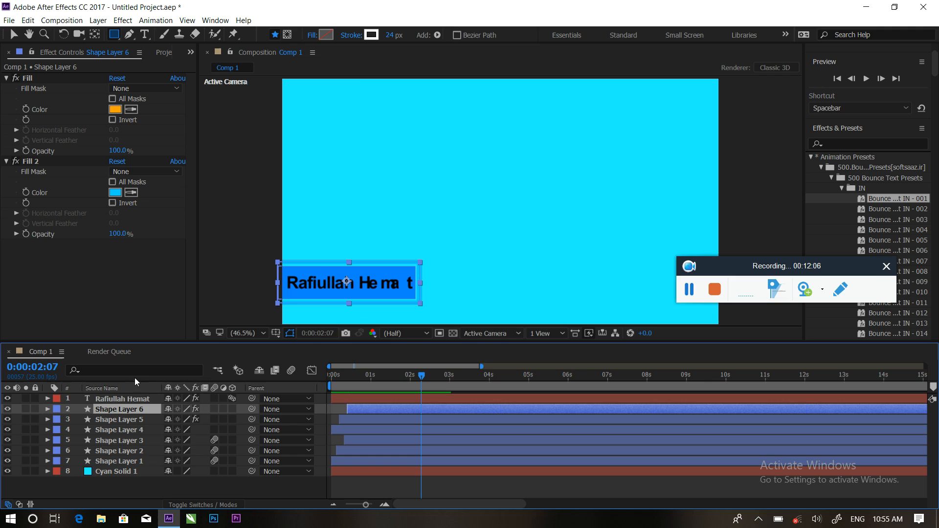
{"action": "left_click", "coordinate": [118, 487]}
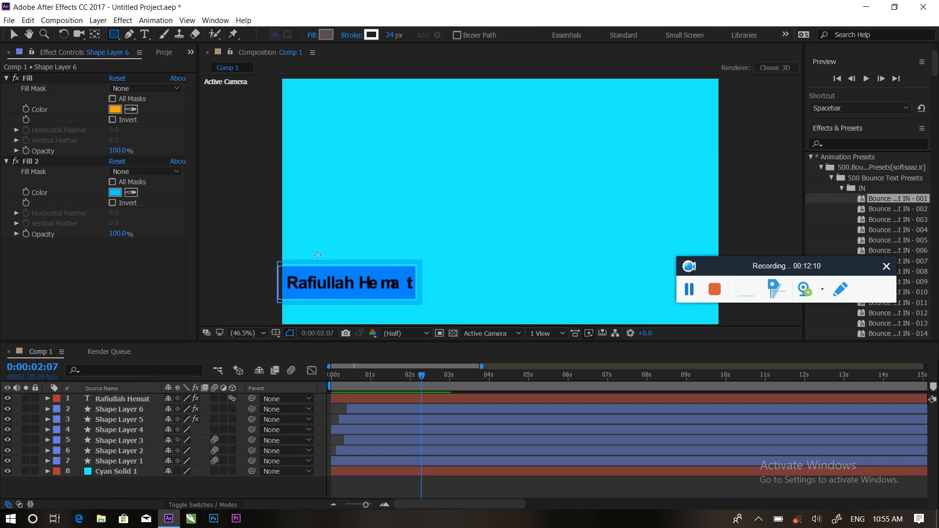
{"action": "left_click_drag", "start_coordinate": [282, 245], "coordinate": [422, 255]}
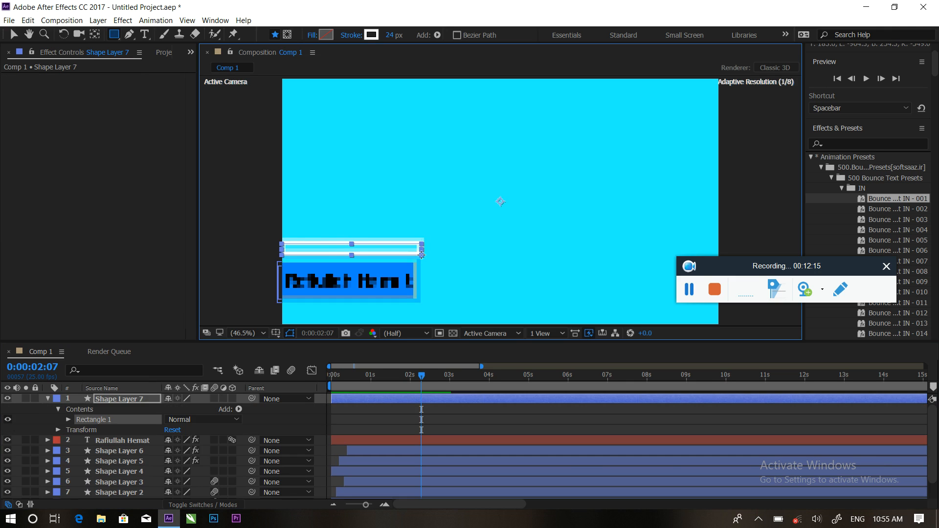
Set the new rectangle's stroke to None so it has no outline.
{"action": "left_click", "coordinate": [371, 34]}
{"action": "left_click", "coordinate": [596, 185]}
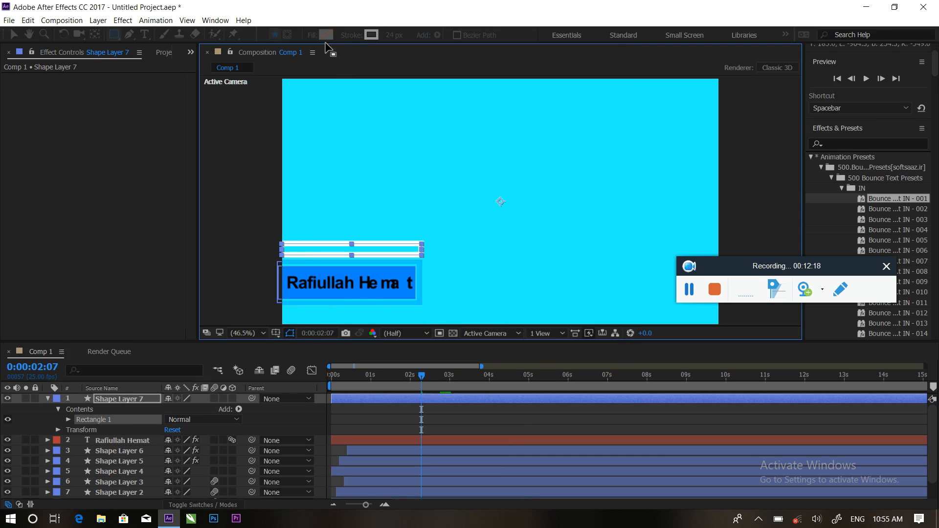
{"action": "left_click", "coordinate": [351, 34]}
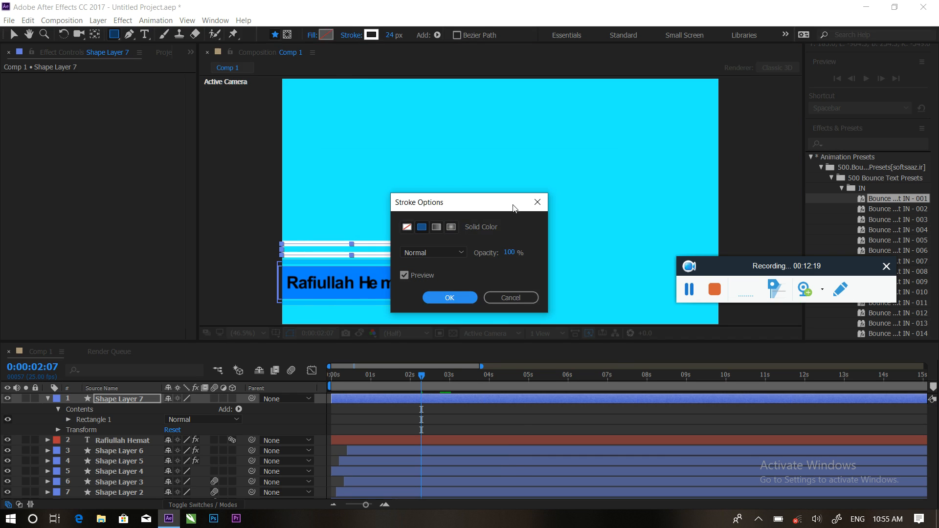
{"action": "left_click", "coordinate": [406, 228]}
{"action": "left_click", "coordinate": [450, 297]}
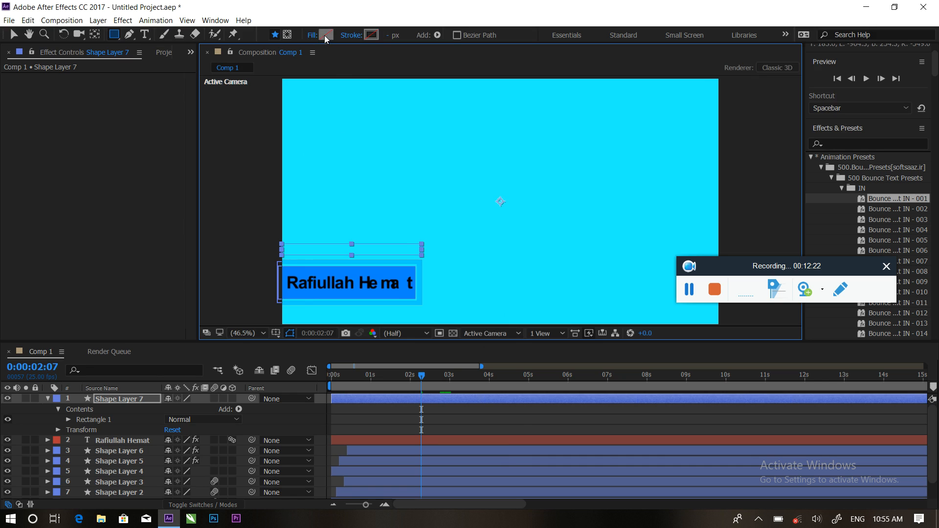
Fill the rectangle with blue 0B83FF sampled from the name bar.
{"action": "left_click", "coordinate": [324, 36]}
{"action": "mouse_move", "coordinate": [502, 250]}
{"action": "left_mouse_down"}
{"action": "mouse_move", "coordinate": [501, 263]}
{"action": "mouse_move", "coordinate": [494, 229]}
{"action": "left_mouse_up"}
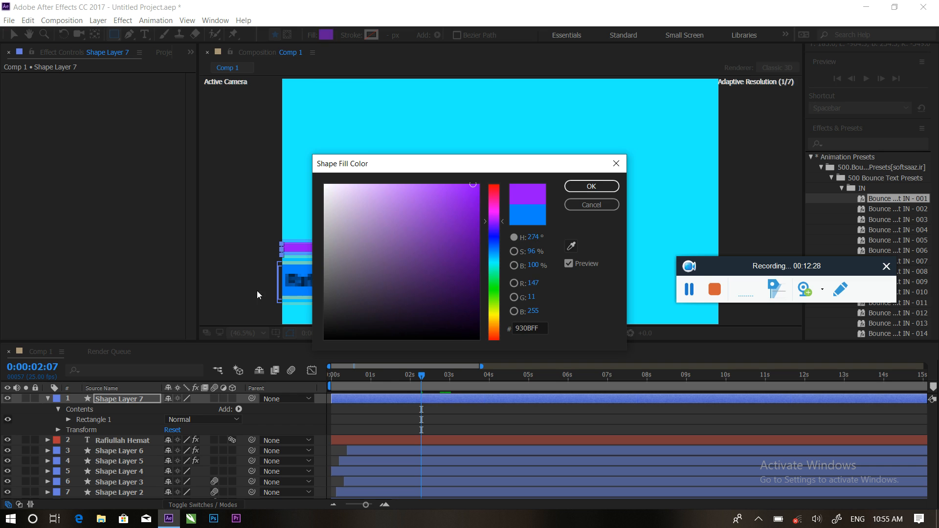
{"action": "left_click", "coordinate": [571, 246]}
{"action": "left_click", "coordinate": [297, 296]}
{"action": "left_click", "coordinate": [591, 186]}
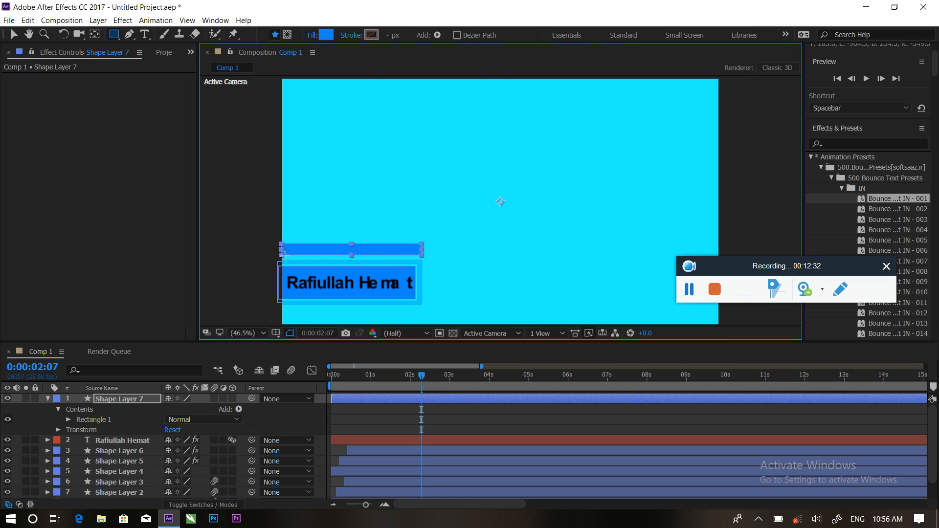
Nudge the blue rectangle slightly down and make it slightly taller.
{"action": "left_click", "coordinate": [14, 34]}
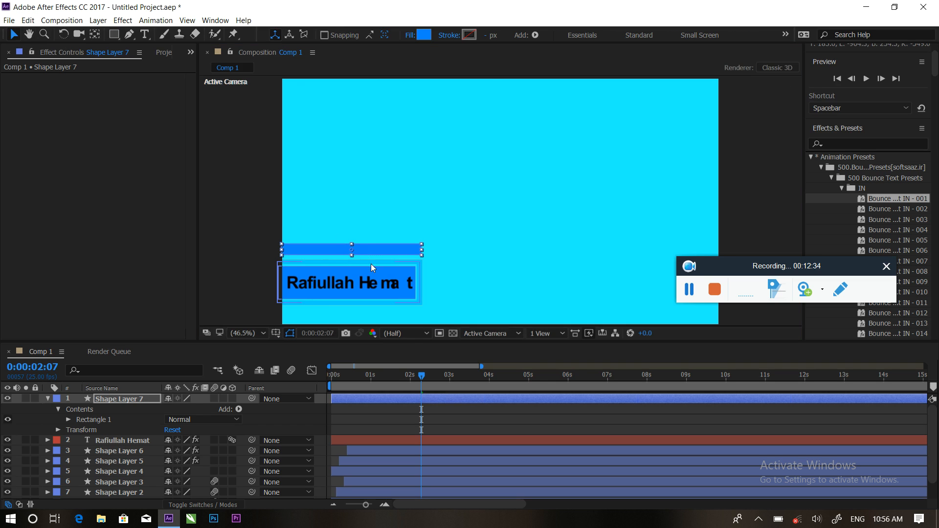
{"action": "left_click_drag", "start_coordinate": [363, 247], "coordinate": [363, 252]}
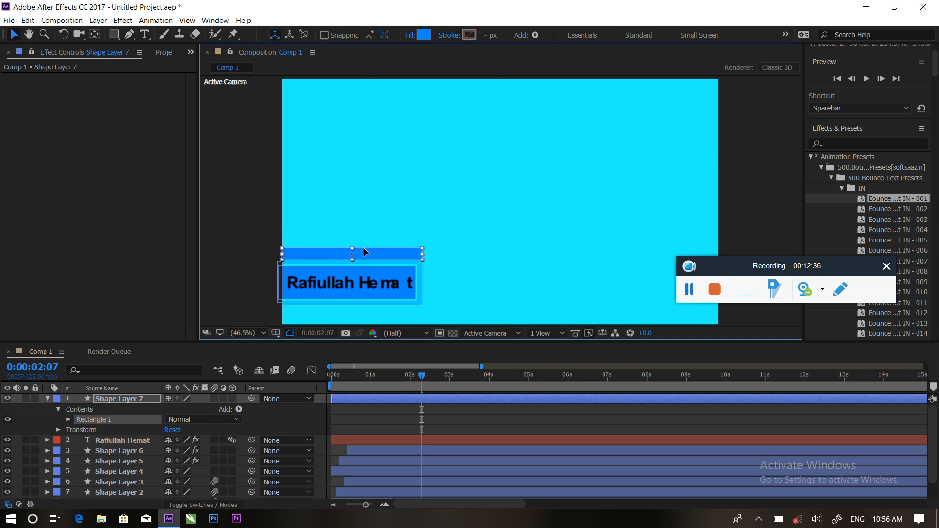
{"action": "left_click_drag", "start_coordinate": [352, 245], "coordinate": [362, 247]}
{"action": "left_click", "coordinate": [395, 206]}
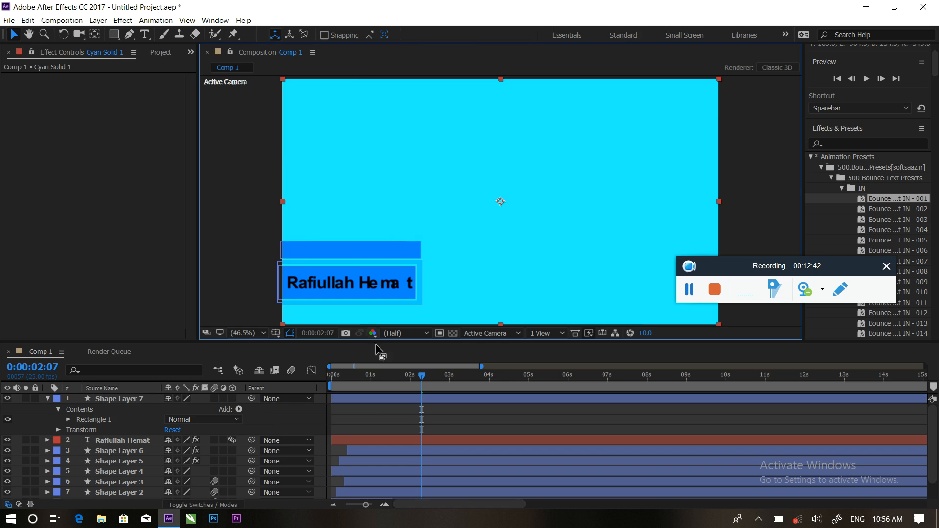
Show only Shape Layer 7's Scale at an earlier time and start Scale keyframing.
{"action": "left_click", "coordinate": [49, 403]}
{"action": "left_click", "coordinate": [106, 400]}
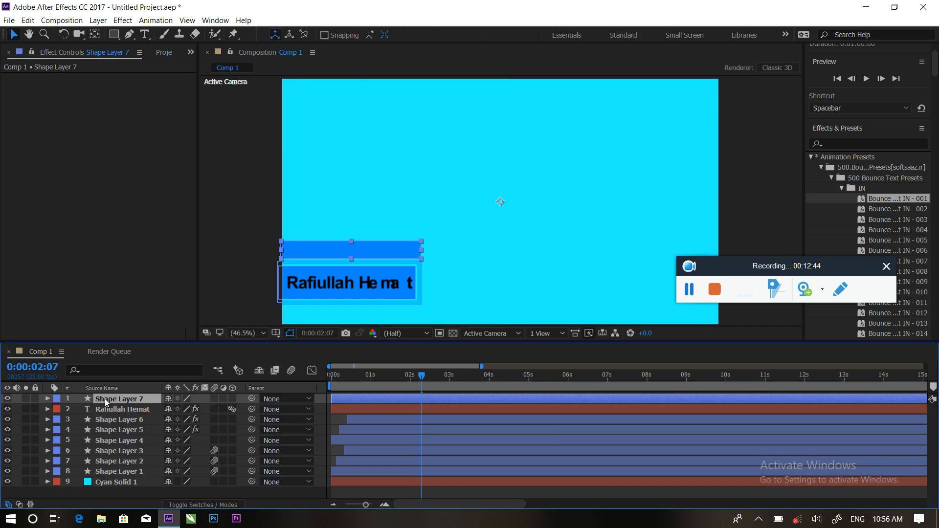
{"action": "key", "text": "s"}
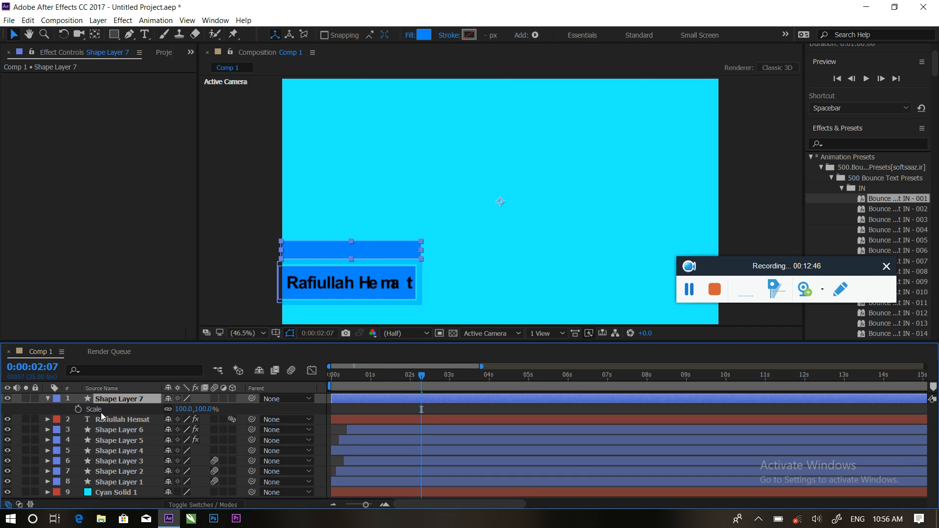
{"action": "left_click_drag", "start_coordinate": [411, 375], "coordinate": [380, 376]}
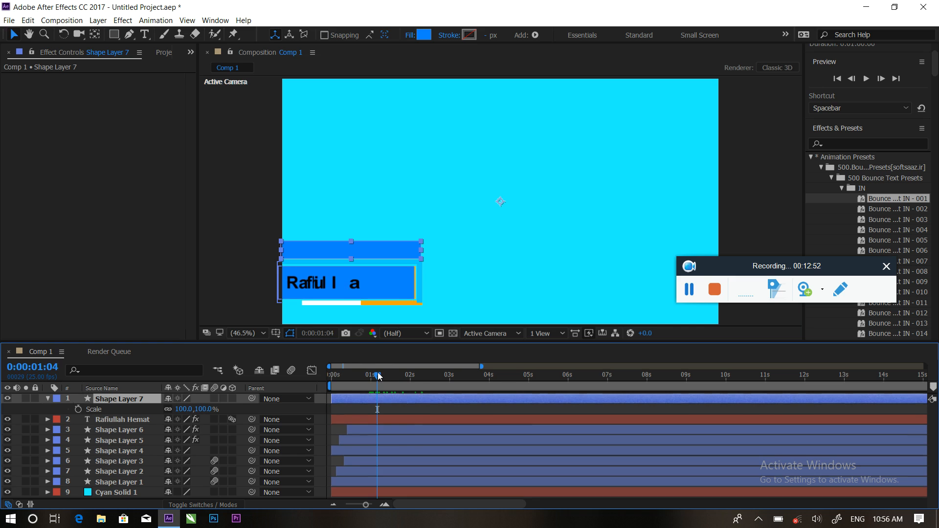
{"action": "left_click", "coordinate": [78, 410]}
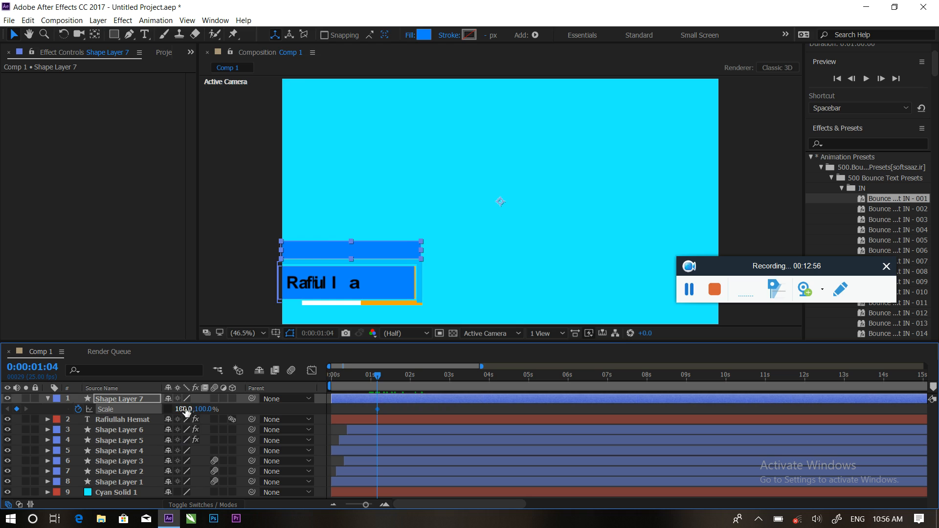
{"action": "left_click_drag", "start_coordinate": [187, 409], "coordinate": [206, 409]}
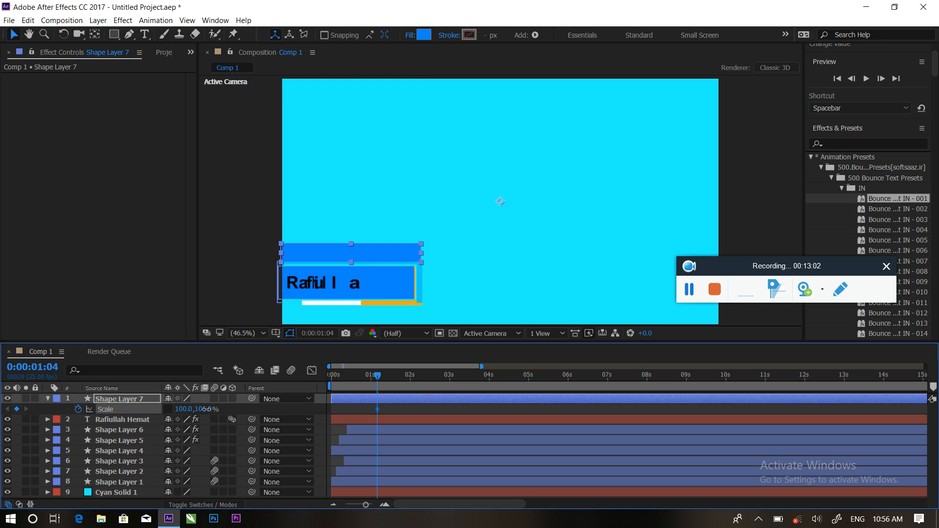
Move the bar's anchor point to its bottom edge and set vertical scale to 0%.
{"action": "left_click", "coordinate": [96, 37]}
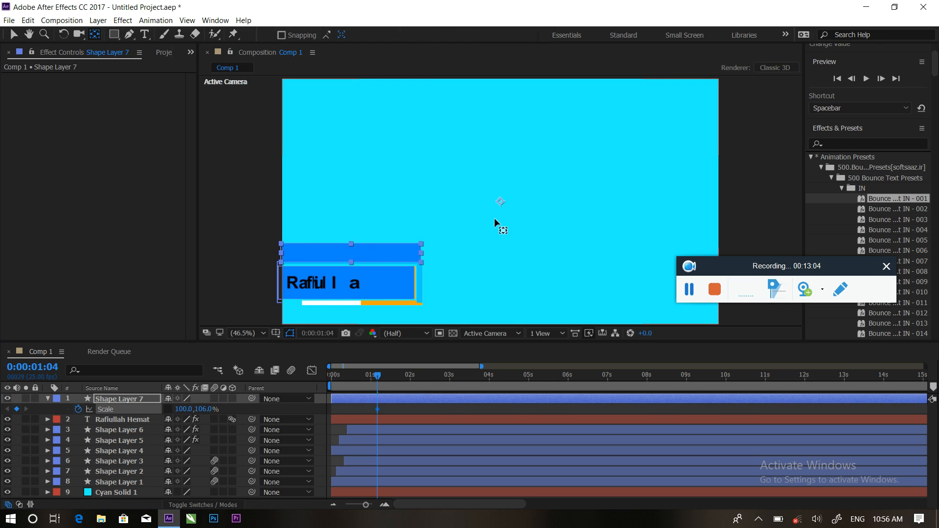
{"action": "left_click_drag", "start_coordinate": [501, 204], "coordinate": [445, 225]}
{"action": "left_click_drag", "start_coordinate": [353, 261], "coordinate": [354, 265]}
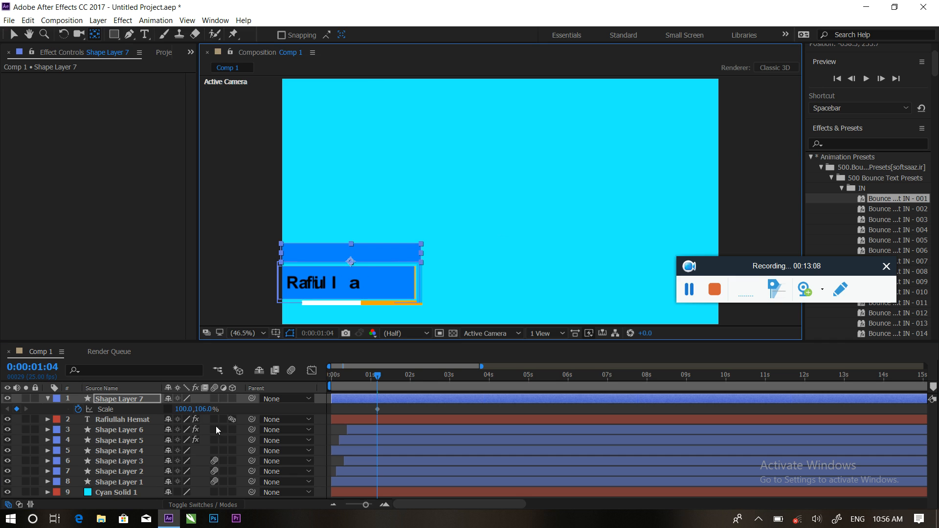
{"action": "left_click_drag", "start_coordinate": [203, 409], "coordinate": [206, 411]}
{"action": "left_click", "coordinate": [206, 411]}
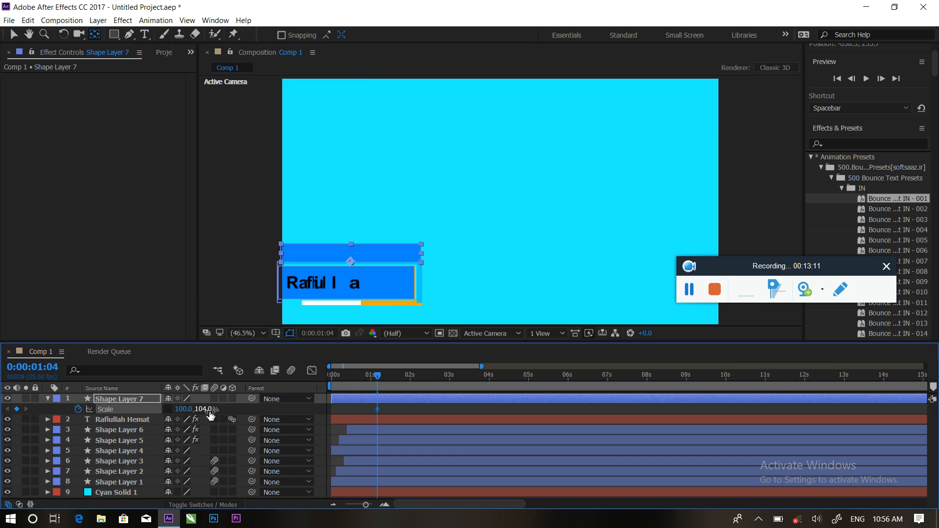
{"action": "left_click", "coordinate": [272, 411]}
Key Scale at 100% at 0:00:01:17 and select both Scale keyframes.
{"action": "left_click_drag", "start_coordinate": [378, 376], "coordinate": [399, 376]}
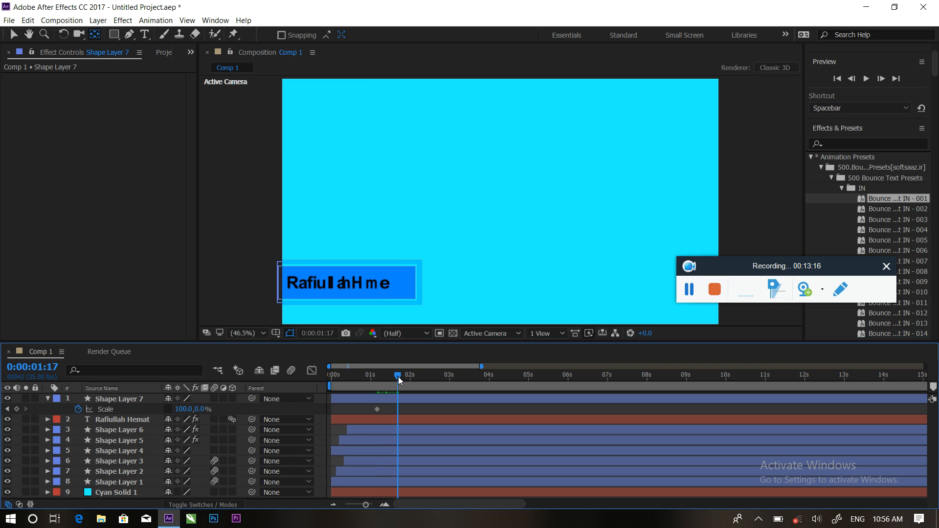
{"action": "left_click", "coordinate": [201, 409]}
{"action": "type", "text": "1"}
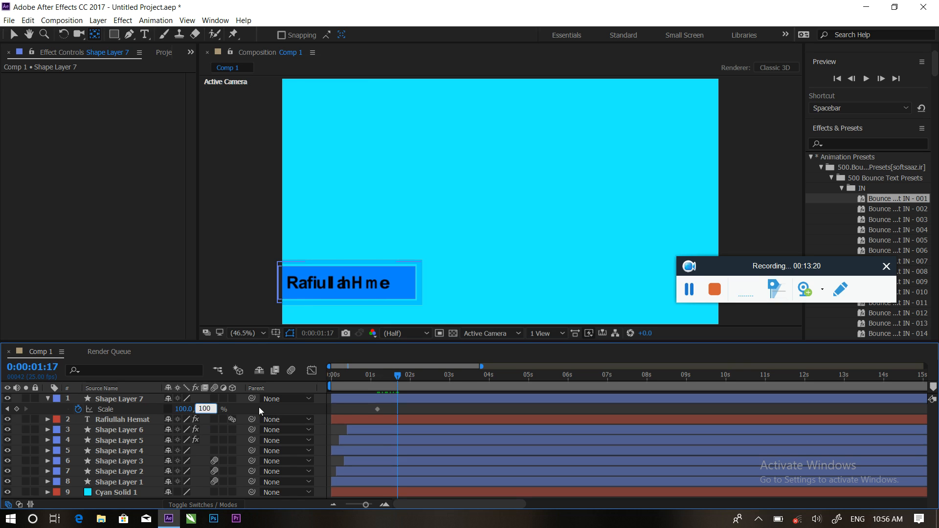
{"action": "key", "text": "Return"}
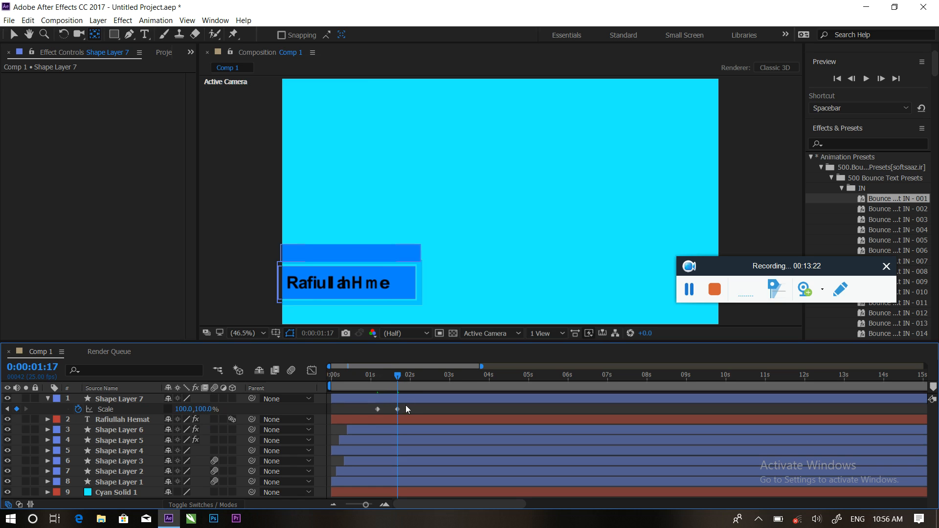
{"action": "left_click_drag", "start_coordinate": [401, 409], "coordinate": [373, 414]}
Apply Easy Ease to both Scale keyframes.
{"action": "right_click", "coordinate": [375, 412]}
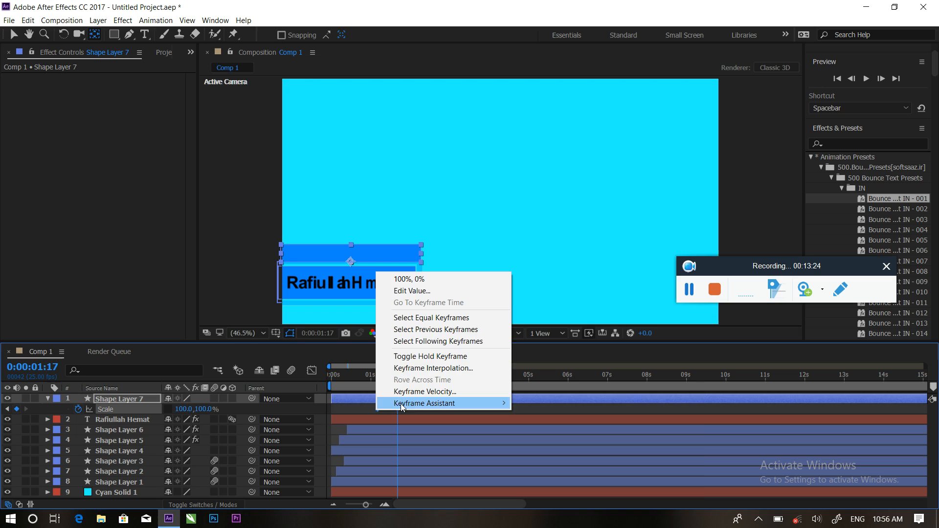
{"action": "mouse_move", "coordinate": [440, 403]}
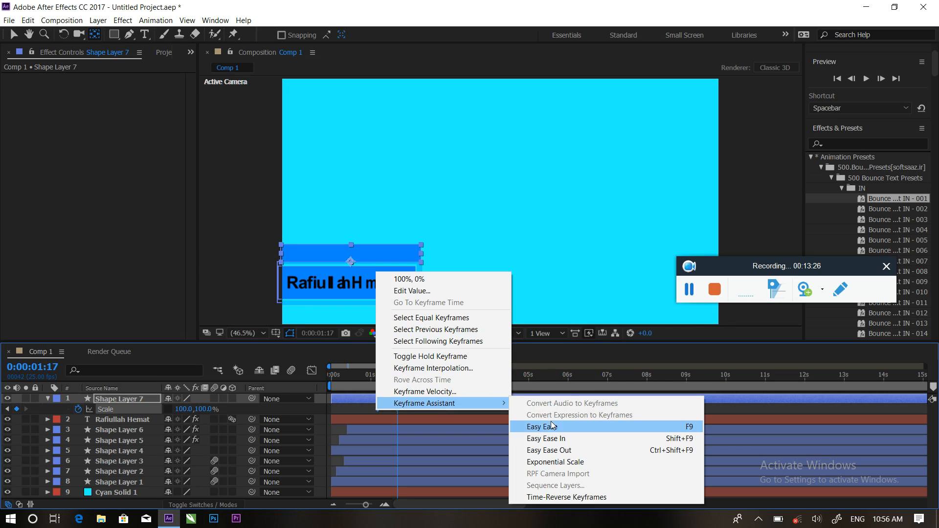
{"action": "left_click", "coordinate": [553, 431]}
Steepen the keyframes' speed curve in the Graph Editor, then return time to 0:00:00:17.
{"action": "left_click", "coordinate": [312, 370]}
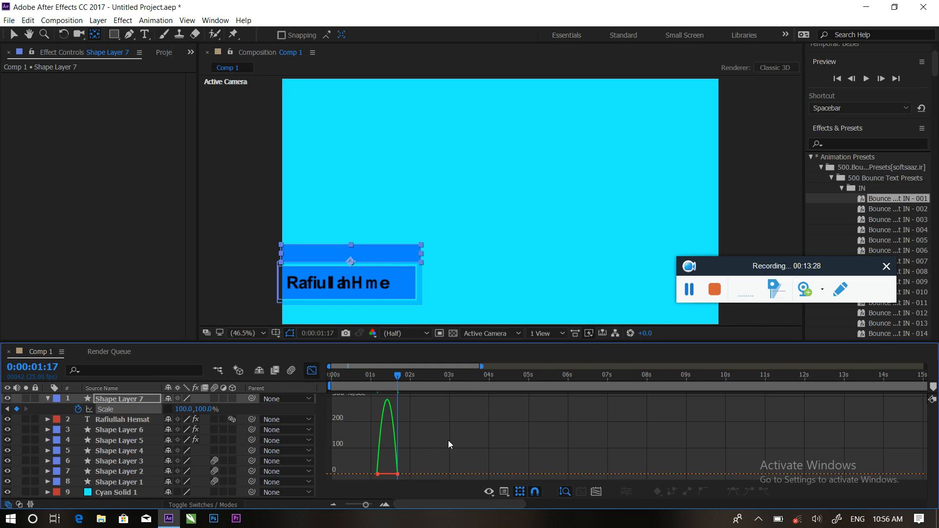
{"action": "left_click_drag", "start_coordinate": [402, 484], "coordinate": [383, 475]}
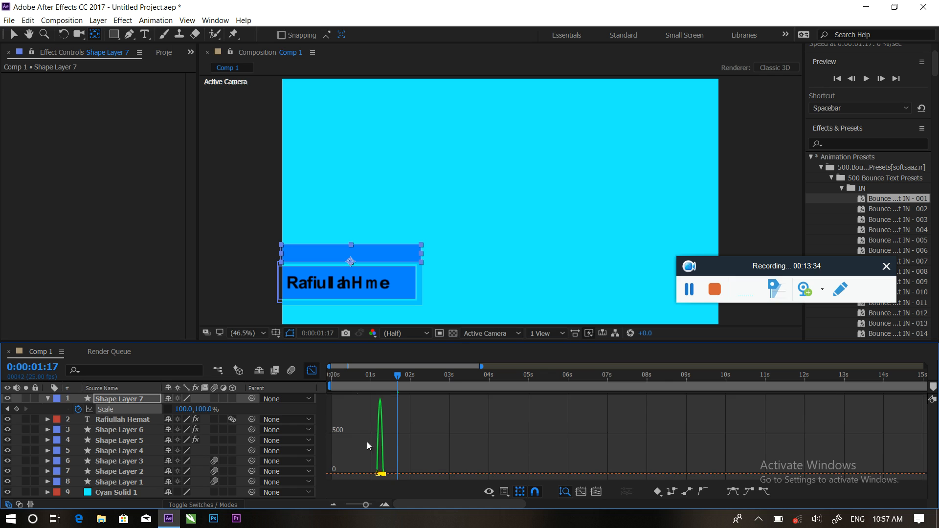
{"action": "left_click", "coordinate": [312, 372]}
{"action": "left_click_drag", "start_coordinate": [398, 378], "coordinate": [359, 374]}
Move the second Scale keyframe to 0:00:01:08 and preview the bar rising in several times.
{"action": "key", "text": "space"}
{"action": "key", "text": "space"}
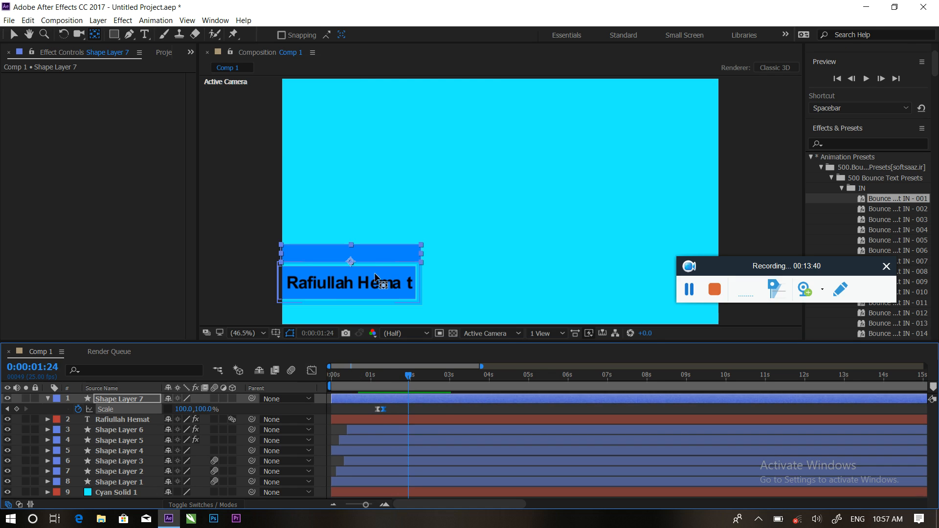
{"action": "left_click_drag", "start_coordinate": [385, 410], "coordinate": [398, 409]}
{"action": "left_click_drag", "start_coordinate": [394, 374], "coordinate": [369, 374]}
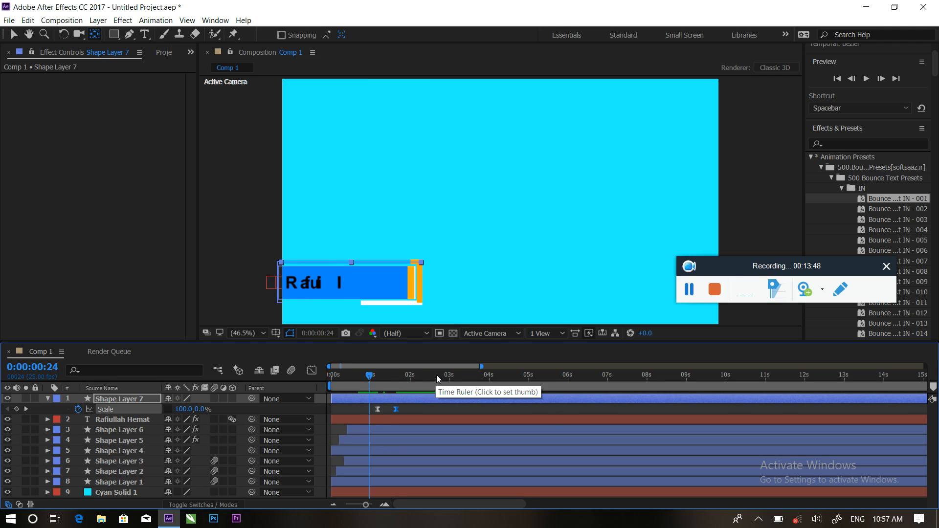
{"action": "key", "text": "space"}
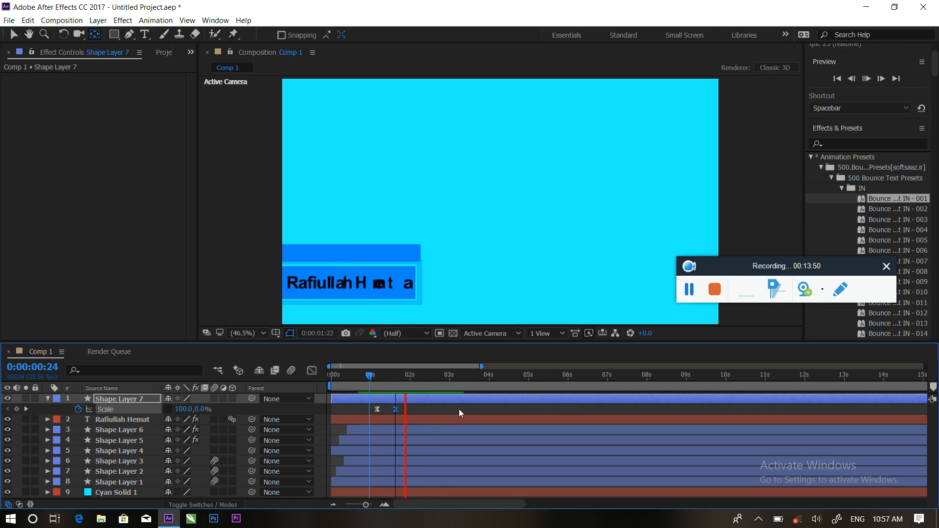
{"action": "key", "text": "space"}
{"action": "left_click_drag", "start_coordinate": [424, 372], "coordinate": [353, 370]}
{"action": "key", "text": "space"}
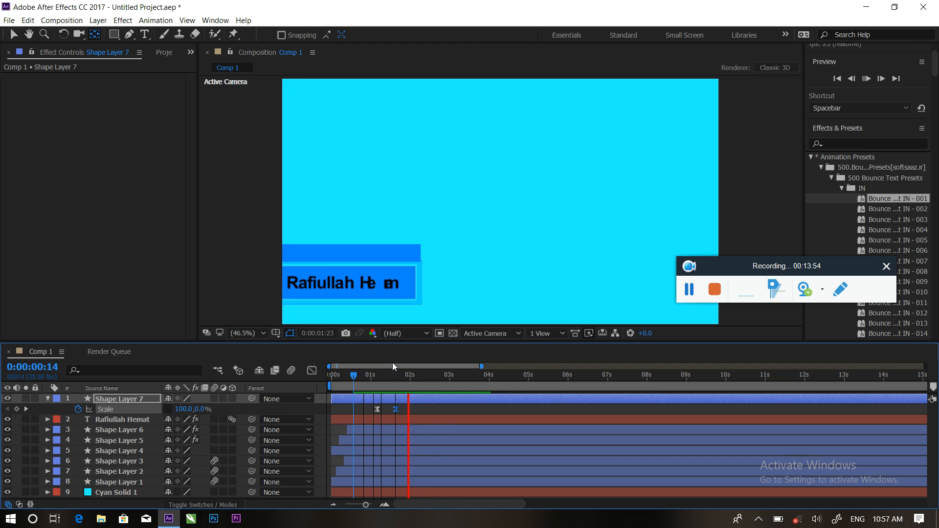
{"action": "key", "text": "space"}
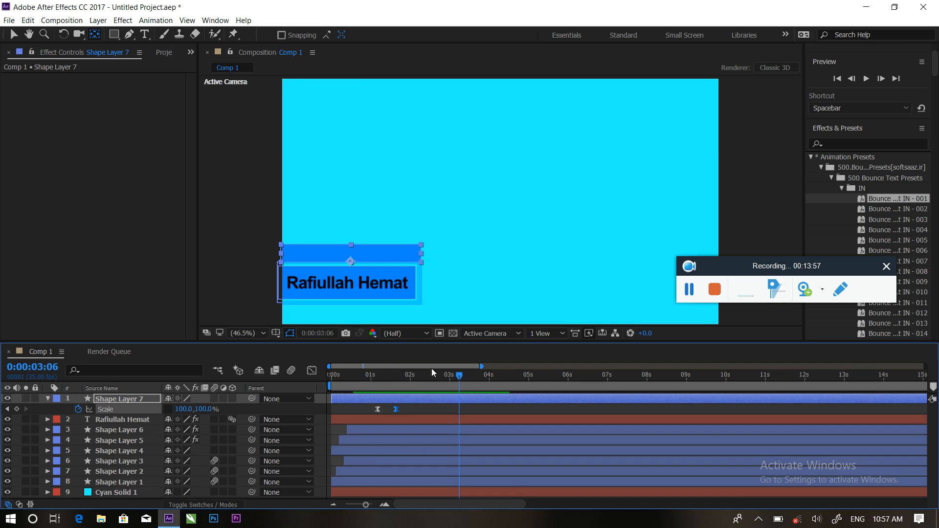
{"action": "left_click_drag", "start_coordinate": [453, 375], "coordinate": [402, 365]}
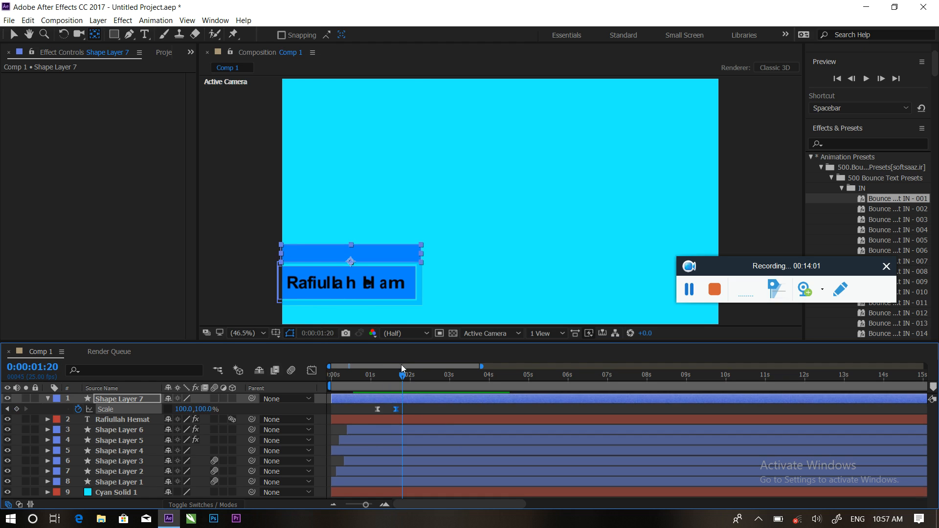
Duplicate Shape Layer 7 and offset the copy five frames later in the timeline.
{"action": "left_click", "coordinate": [47, 400]}
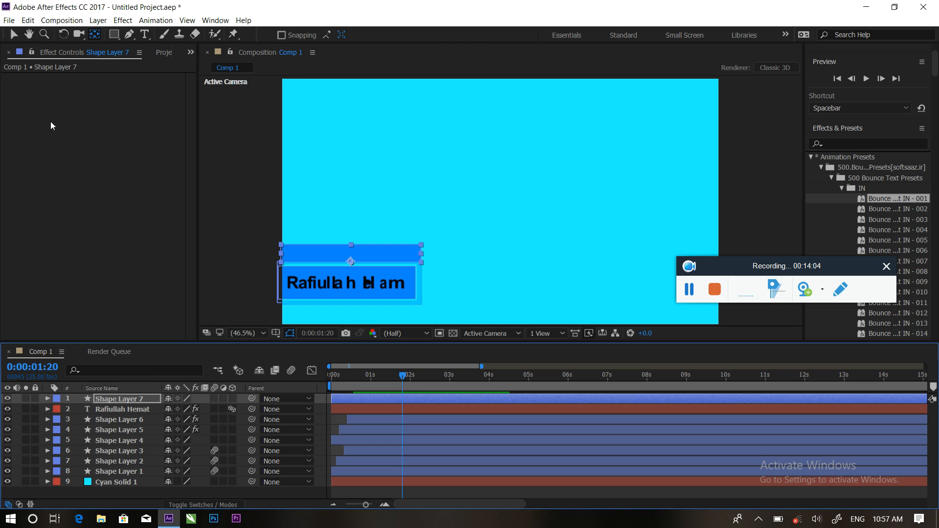
{"action": "left_click", "coordinate": [15, 36]}
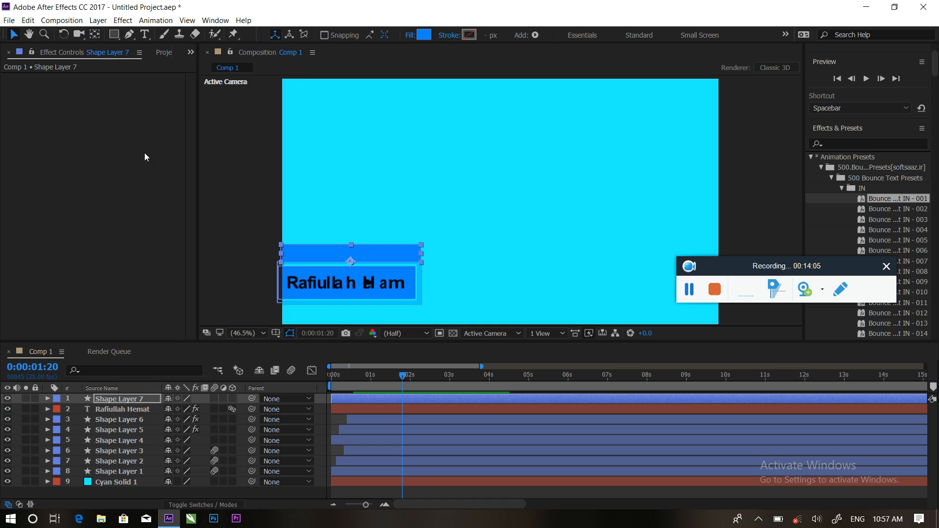
{"action": "left_click", "coordinate": [398, 400]}
{"action": "key", "text": "ctrl+d"}
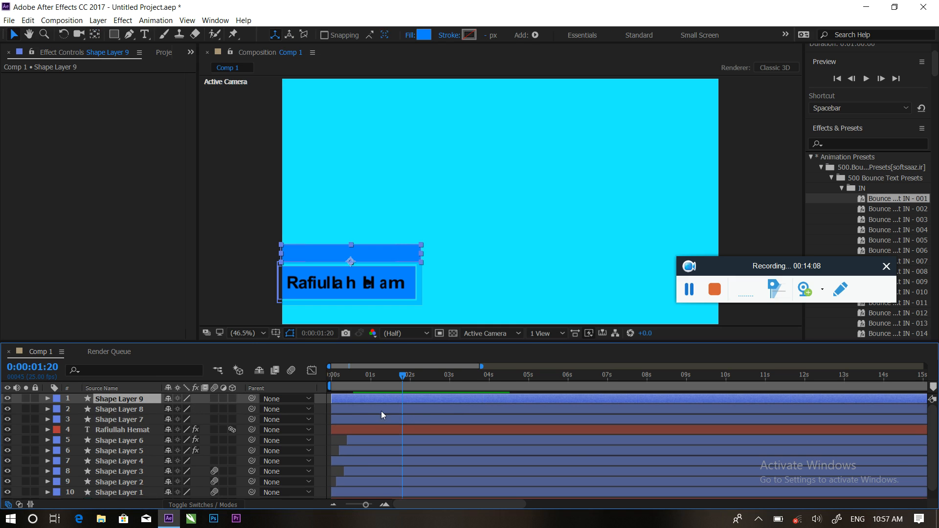
{"action": "left_click_drag", "start_coordinate": [358, 411], "coordinate": [380, 399]}
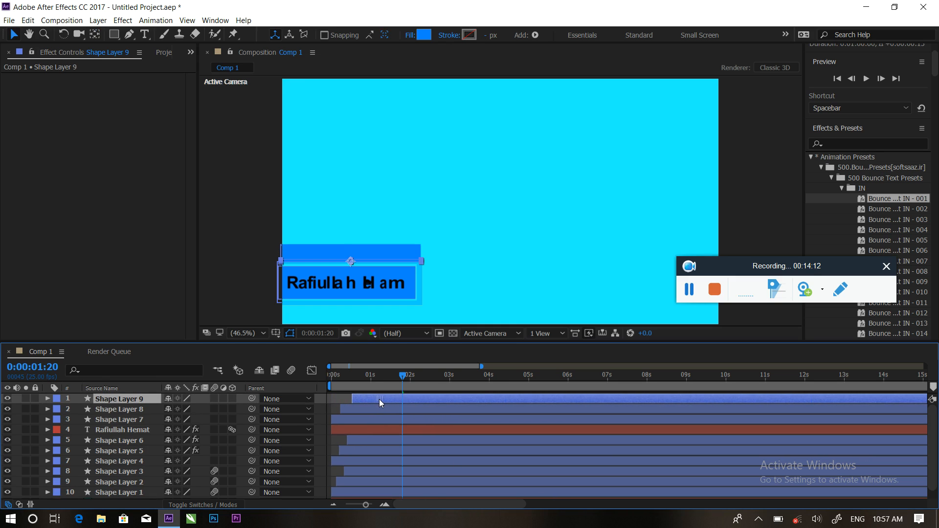
{"action": "left_click", "coordinate": [852, 144]}
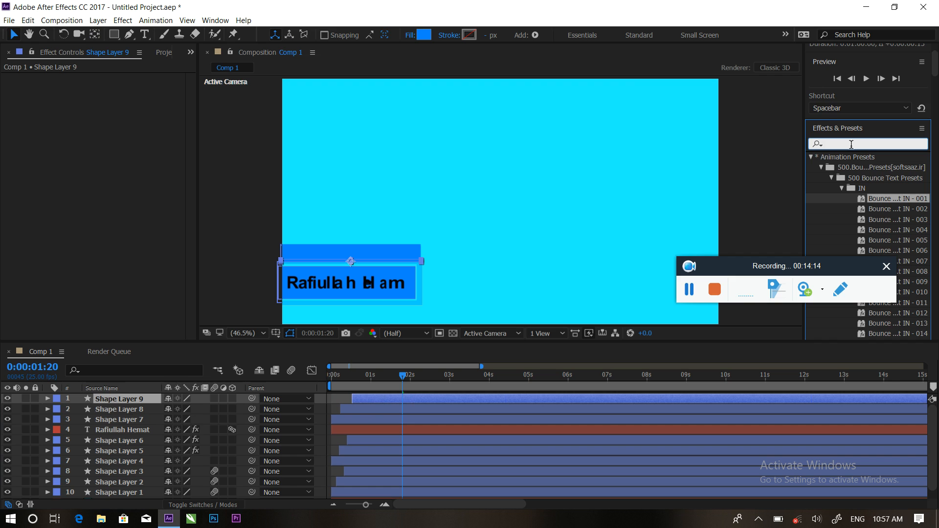
Apply a Fill effect to Shape Layer 8 with orange FFA000.
{"action": "type", "text": "fill"}
{"action": "left_click_drag", "start_coordinate": [856, 218], "coordinate": [386, 408]}
{"action": "left_click", "coordinate": [114, 110]}
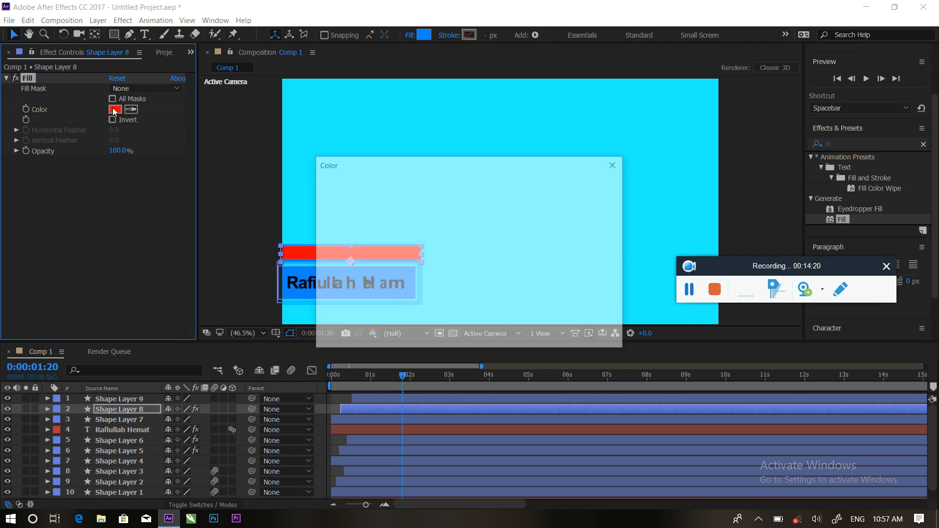
{"action": "left_click", "coordinate": [494, 313]}
{"action": "left_click_drag", "start_coordinate": [496, 316], "coordinate": [495, 323]}
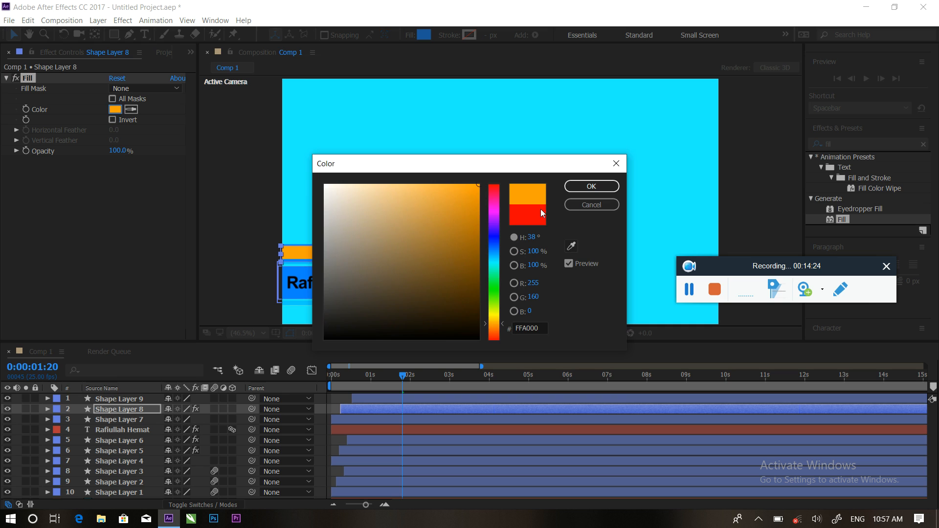
{"action": "left_click", "coordinate": [592, 187]}
Apply a Fill effect to Shape Layer 9 with grey B3B3B3.
{"action": "left_click", "coordinate": [383, 398]}
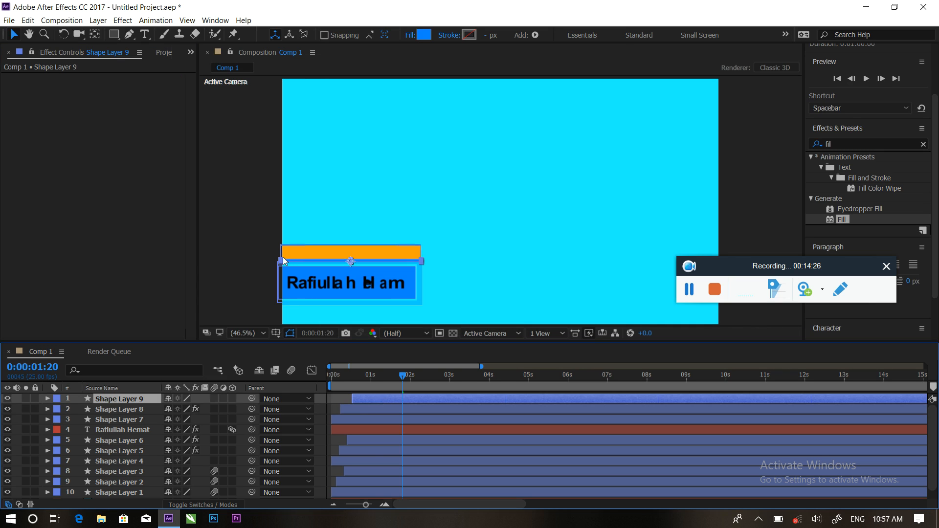
{"action": "left_click_drag", "start_coordinate": [842, 219], "coordinate": [427, 403]}
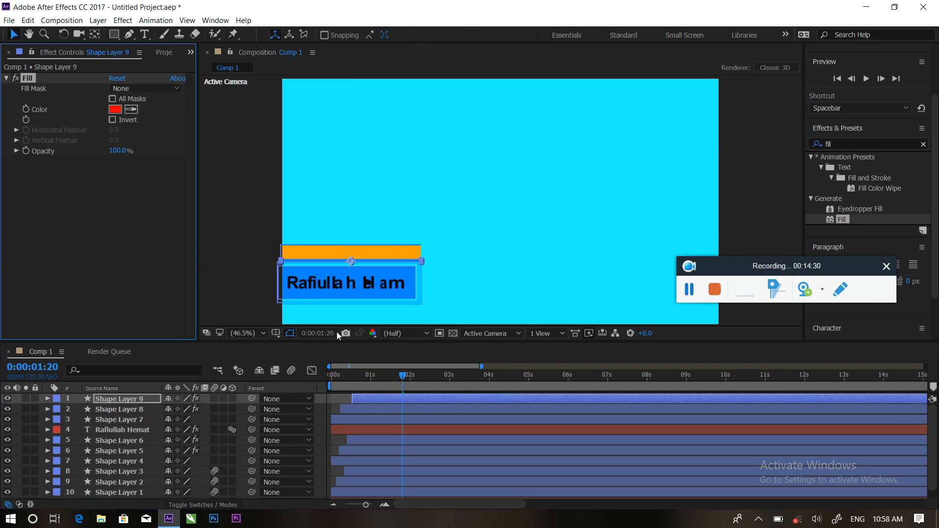
{"action": "left_click", "coordinate": [115, 109]}
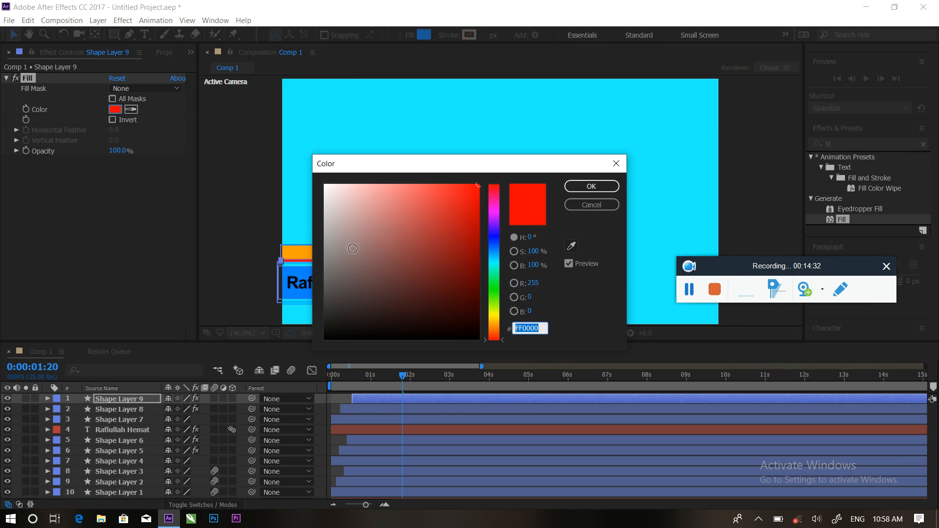
{"action": "left_click_drag", "start_coordinate": [332, 244], "coordinate": [317, 230]}
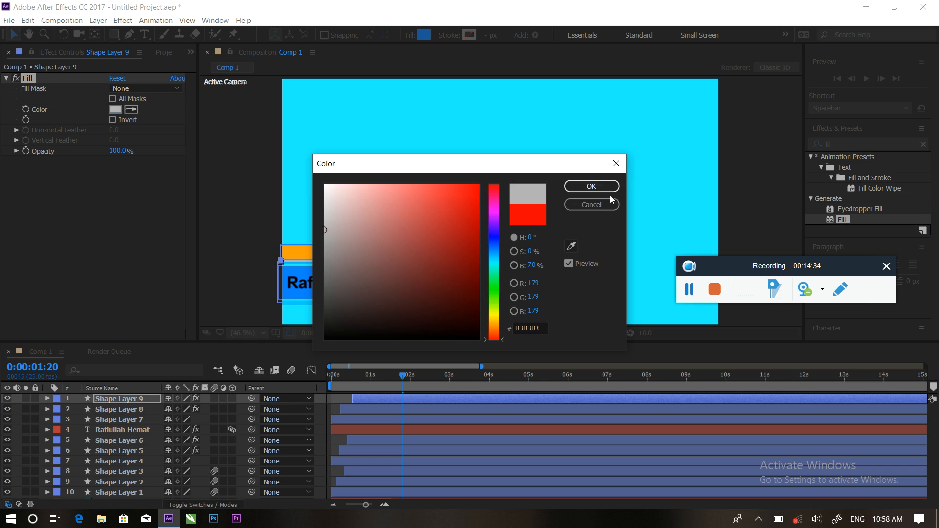
{"action": "left_click", "coordinate": [591, 186]}
Preview the animation from the start twice to check the coloured bars.
{"action": "left_click", "coordinate": [377, 375]}
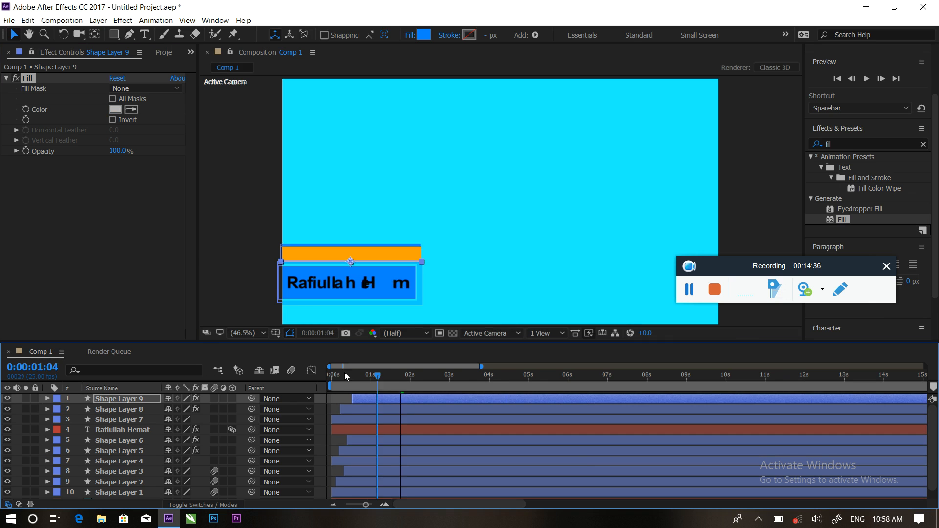
{"action": "left_click_drag", "start_coordinate": [345, 372], "coordinate": [312, 372]}
{"action": "key", "text": "space"}
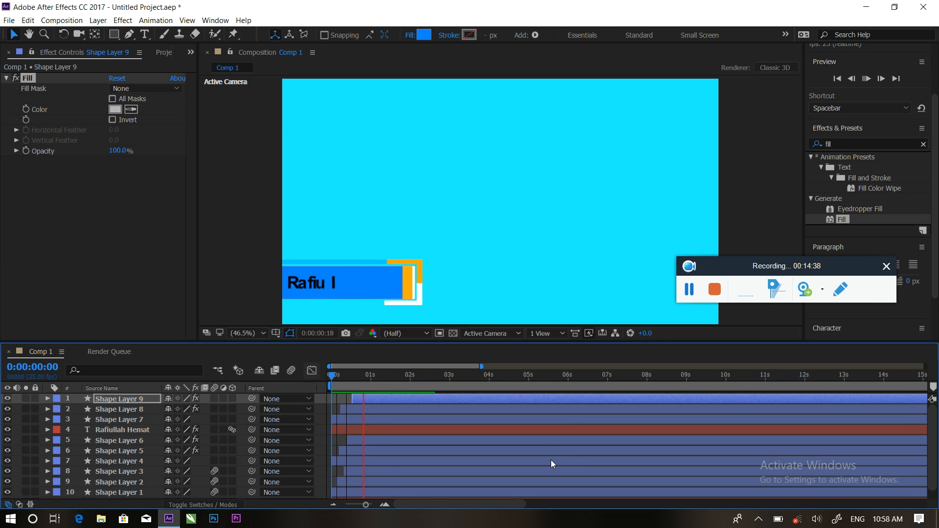
{"action": "key", "text": "space"}
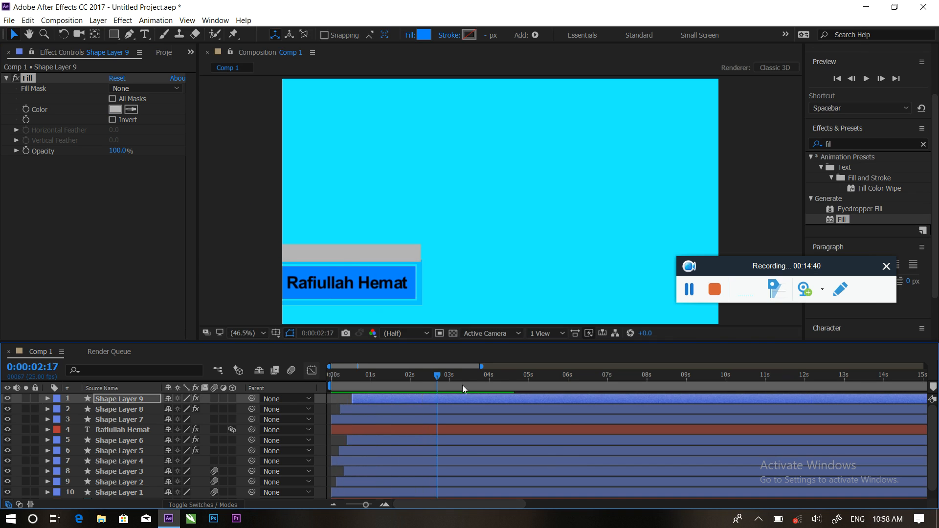
{"action": "left_click_drag", "start_coordinate": [438, 372], "coordinate": [319, 377]}
{"action": "key", "text": "space"}
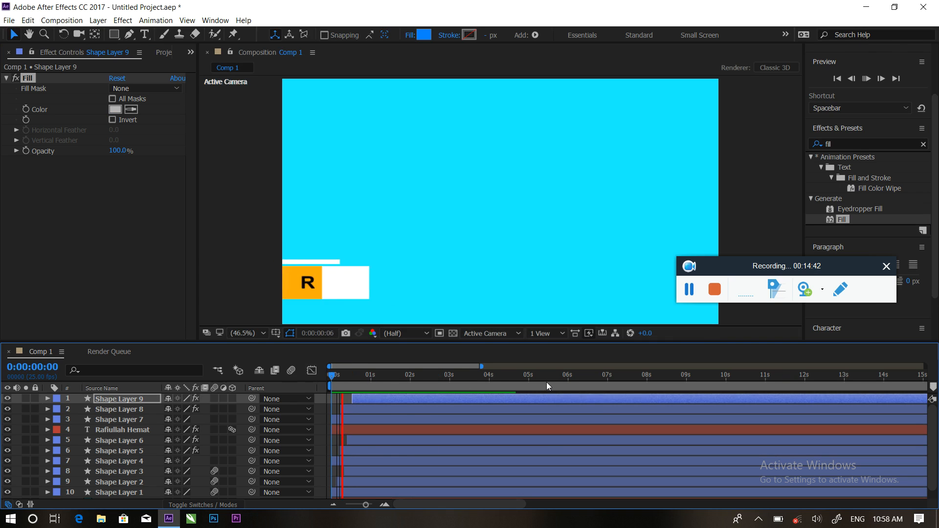
{"action": "key", "text": "space"}
Create a new text layer reading 'Graphics' in the composition.
{"action": "left_click", "coordinate": [150, 33]}
{"action": "left_click", "coordinate": [426, 164]}
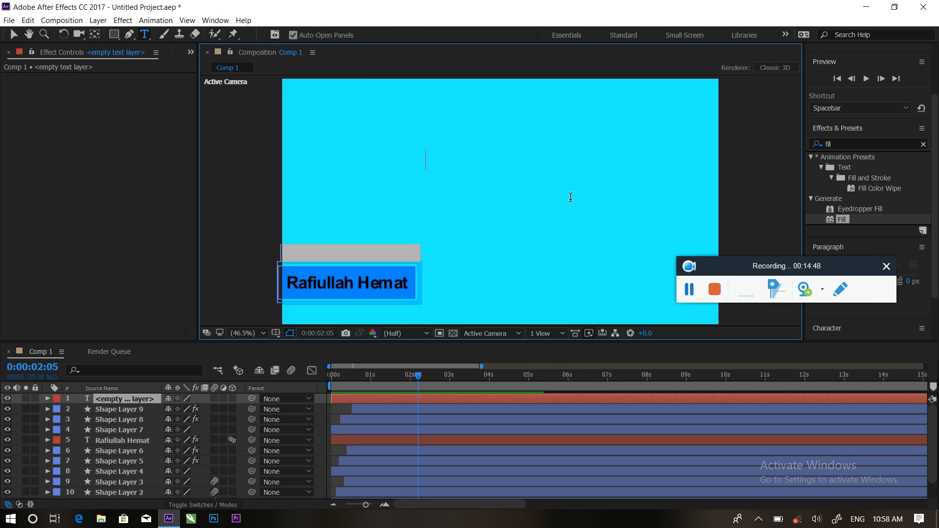
{"action": "type", "text": "Gr"}
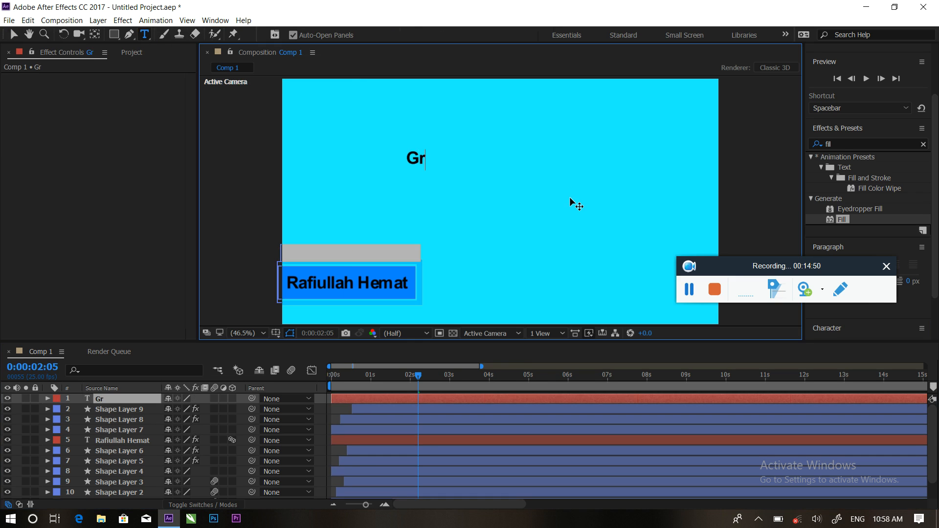
{"action": "type", "text": "aphics"}
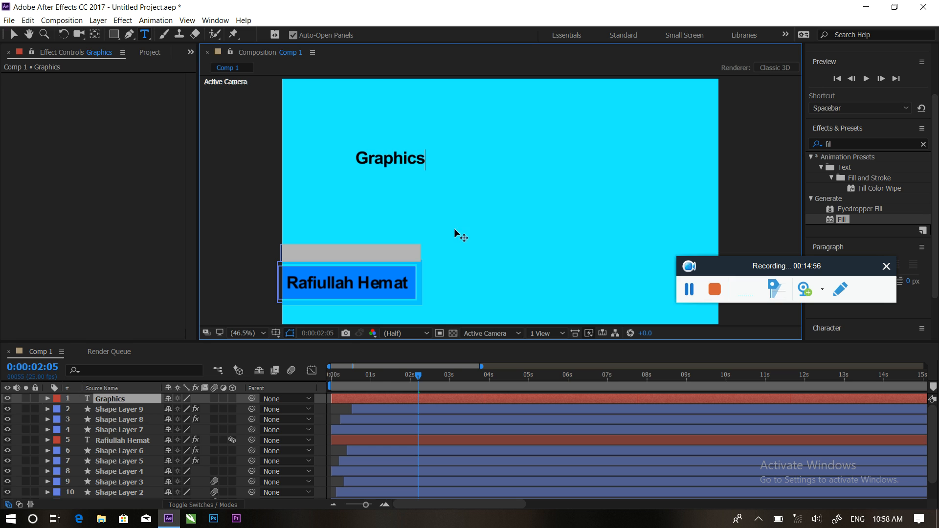
Set the Graphics text to Arial Regular and widen its tracking to 104.
{"action": "key", "text": "ctrl+a"}
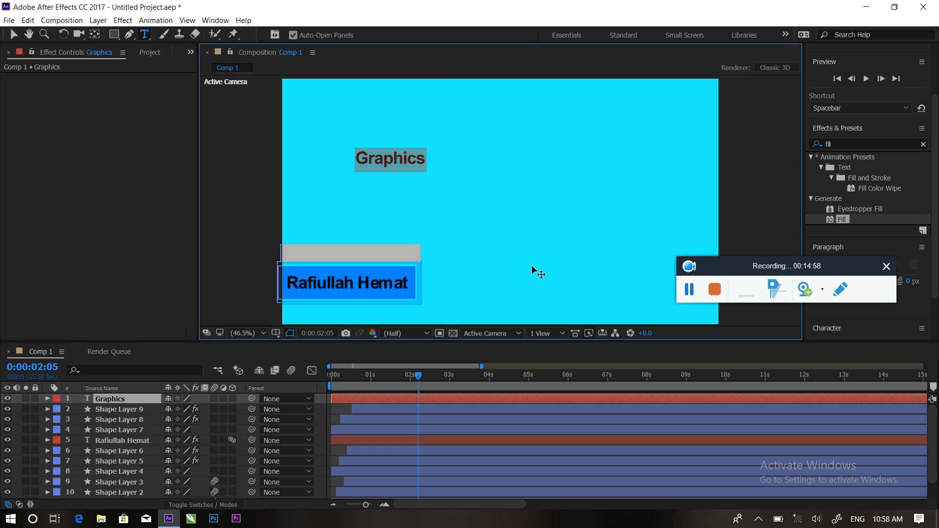
{"action": "left_click_drag", "start_coordinate": [826, 386], "coordinate": [828, 384]}
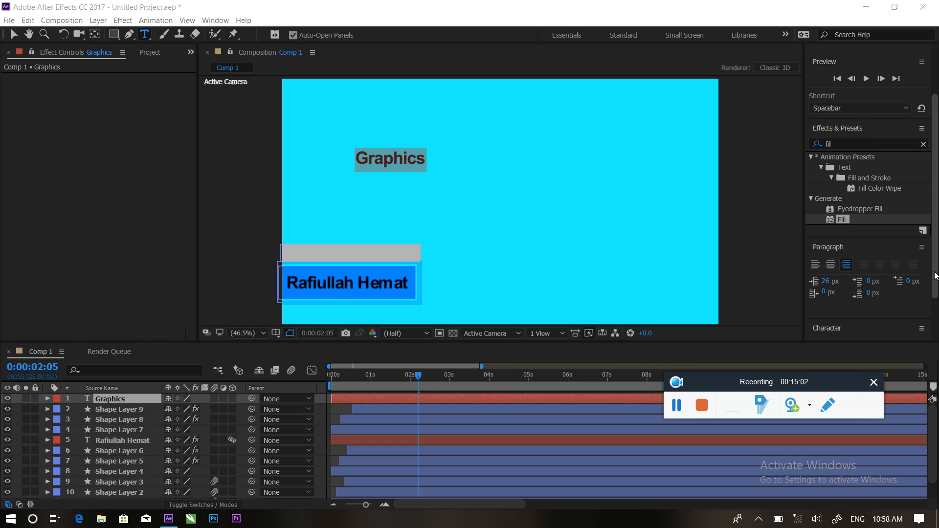
{"action": "scroll", "coordinate": [832, 309], "scroll_direction": "down", "scroll_amount": 4}
{"action": "left_click_drag", "start_coordinate": [828, 320], "coordinate": [824, 319]}
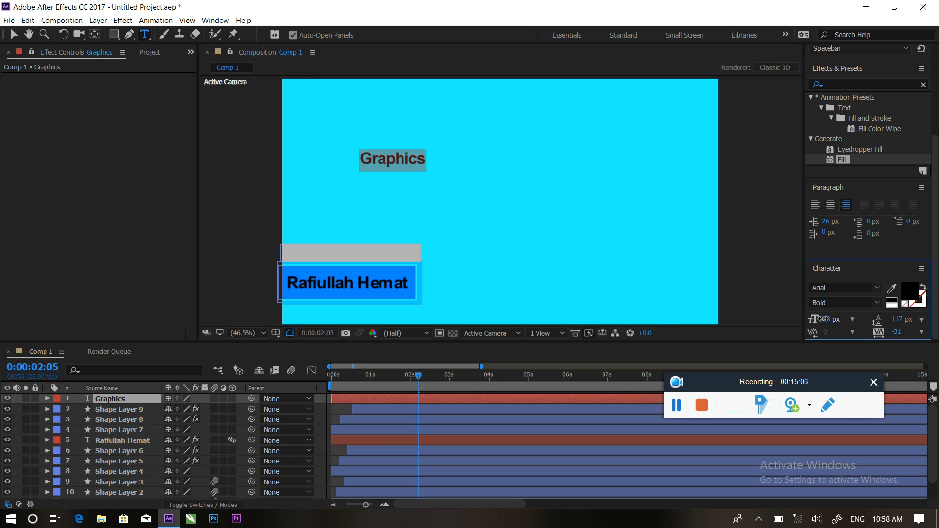
{"action": "left_click", "coordinate": [875, 302]}
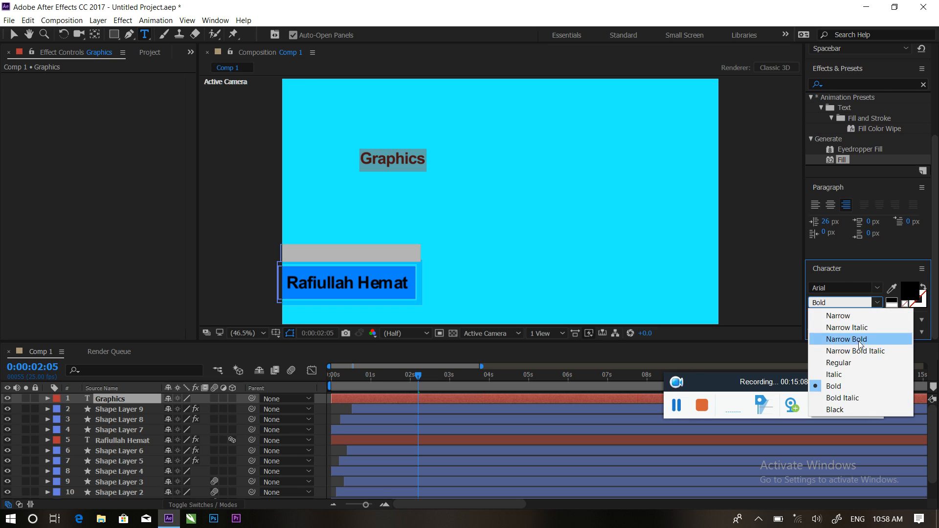
{"action": "left_click", "coordinate": [847, 363]}
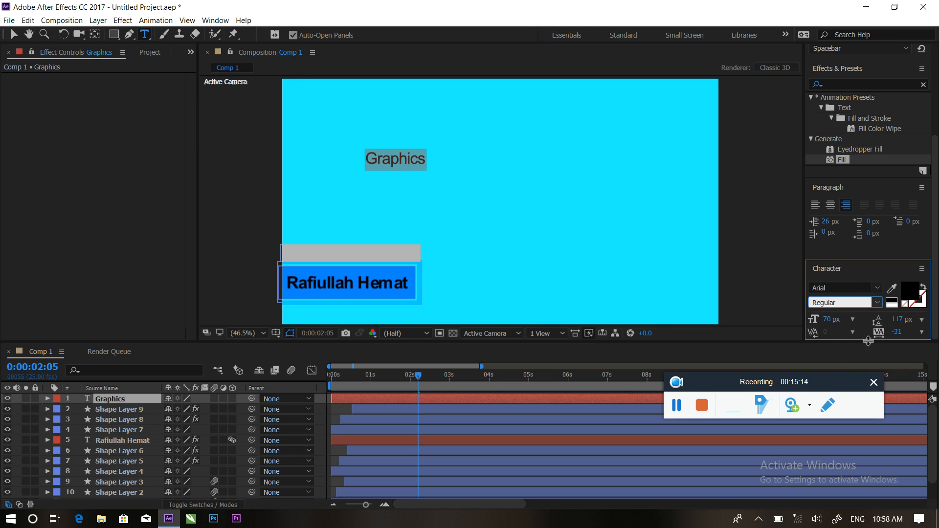
{"action": "left_click_drag", "start_coordinate": [898, 335], "coordinate": [935, 332]}
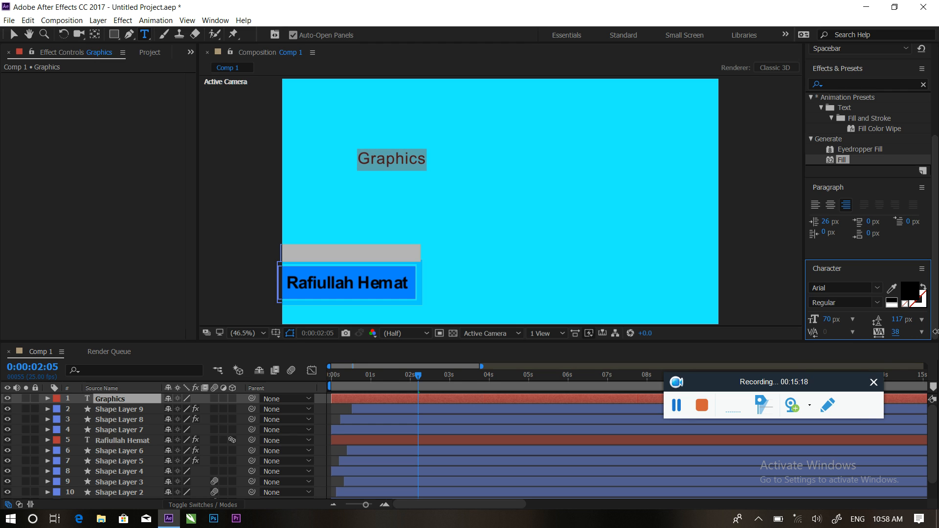
{"action": "left_click_drag", "start_coordinate": [898, 333], "coordinate": [913, 318]}
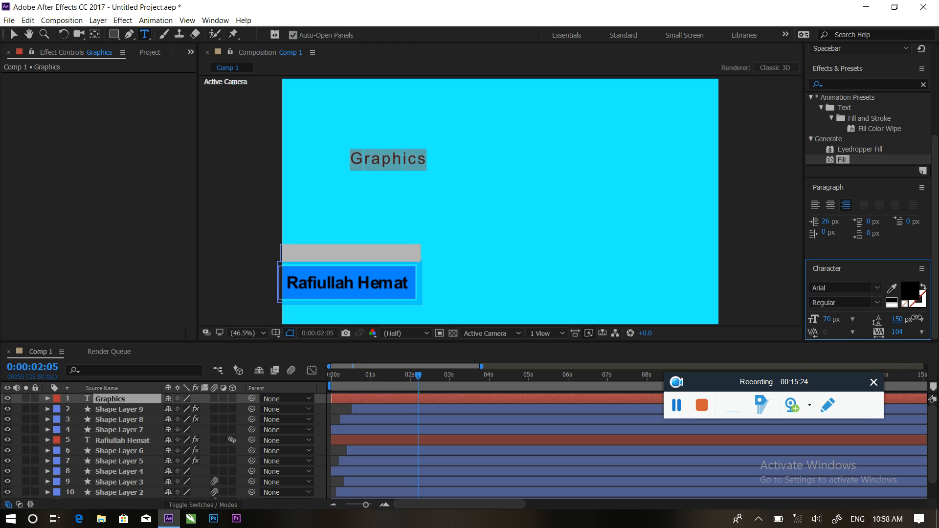
Drag the Graphics title down onto the grey bar and scrub to check it.
{"action": "left_click", "coordinate": [15, 35]}
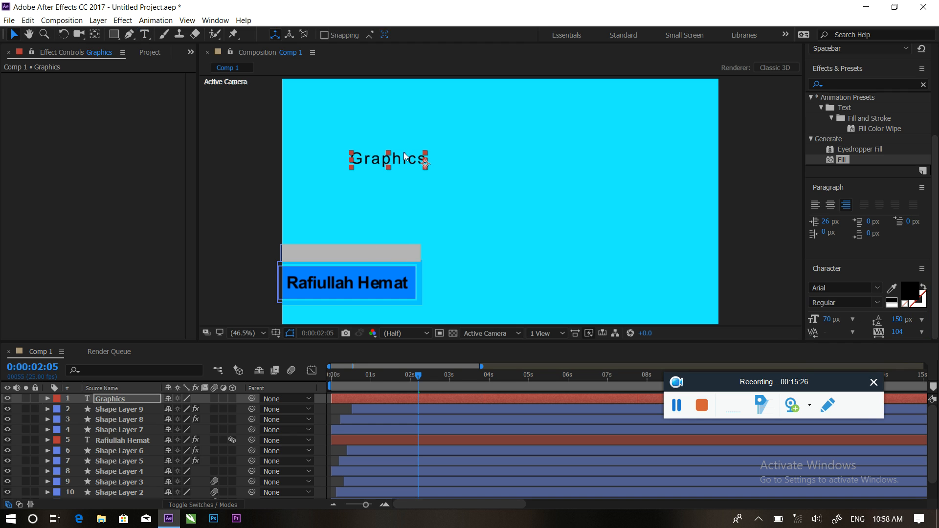
{"action": "left_click_drag", "start_coordinate": [405, 162], "coordinate": [360, 253]}
{"action": "left_click", "coordinate": [383, 206]}
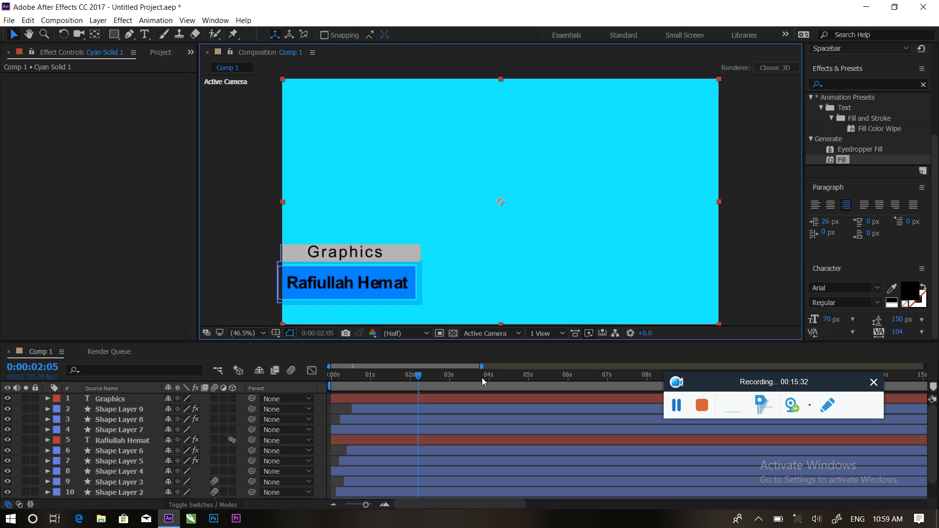
{"action": "mouse_move", "coordinate": [417, 378]}
{"action": "left_mouse_down"}
{"action": "mouse_move", "coordinate": [375, 377]}
{"action": "mouse_move", "coordinate": [399, 381]}
{"action": "left_mouse_up"}
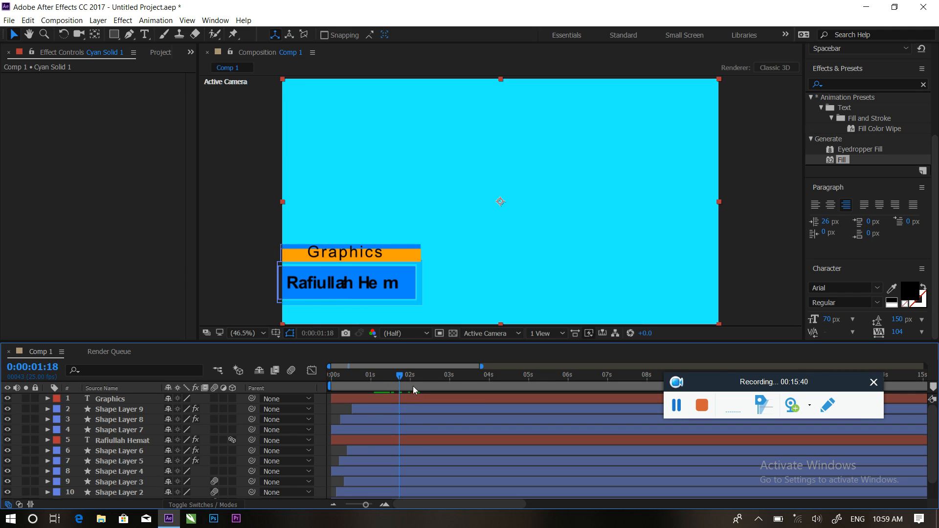
Collapse the animation presets list and focus the Effects & Presets search field.
{"action": "left_click_drag", "start_coordinate": [936, 164], "coordinate": [938, 85]}
{"action": "scroll", "coordinate": [832, 147], "scroll_direction": "down", "scroll_amount": 3}
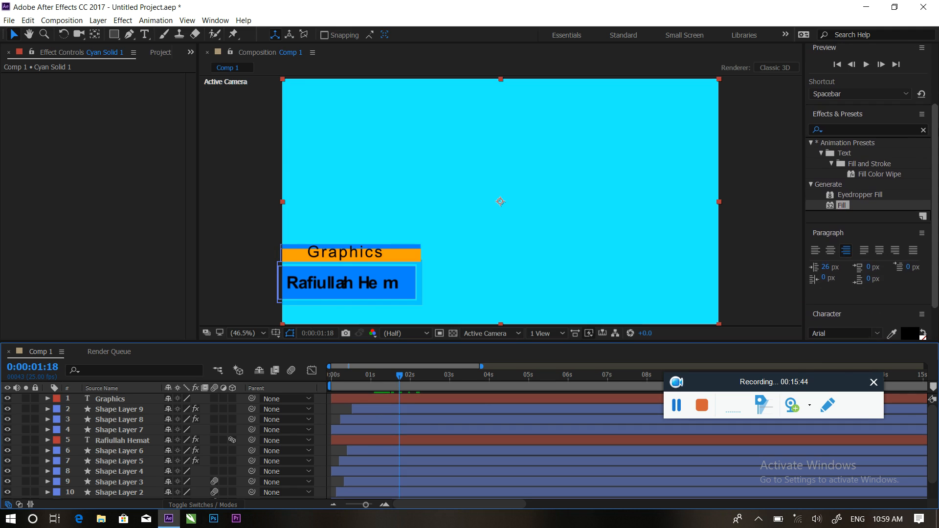
{"action": "left_click", "coordinate": [812, 144]}
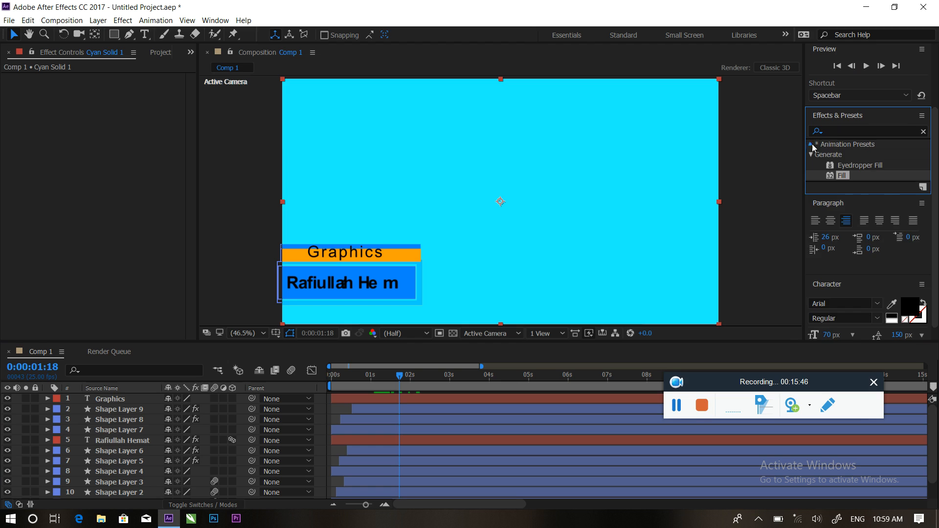
{"action": "left_click", "coordinate": [812, 145]}
{"action": "left_click", "coordinate": [838, 132]}
Apply Bounce Text IN preset 017 to the Graphics layer.
{"action": "key", "text": "BackSpace"}
{"action": "key", "text": "BackSpace"}
{"action": "key", "text": "BackSpace"}
{"action": "key", "text": "BackSpace"}
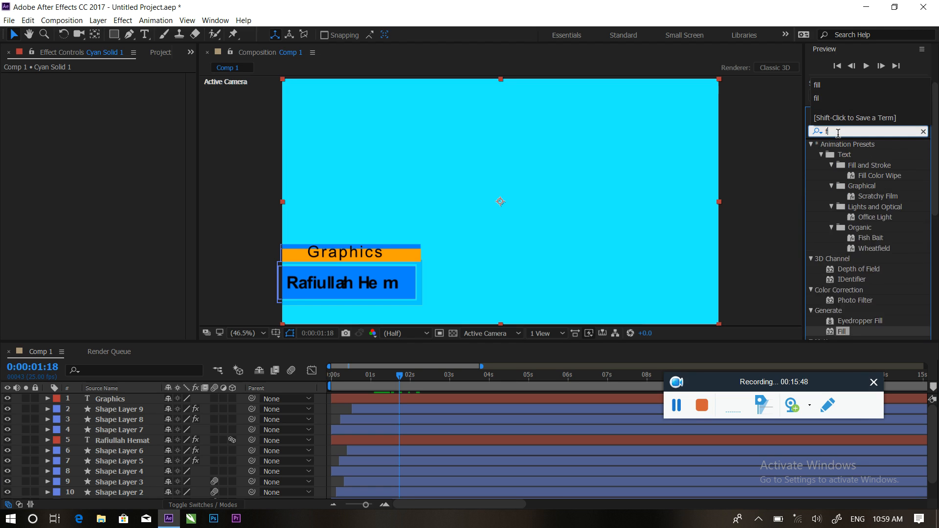
{"action": "left_click", "coordinate": [811, 146]}
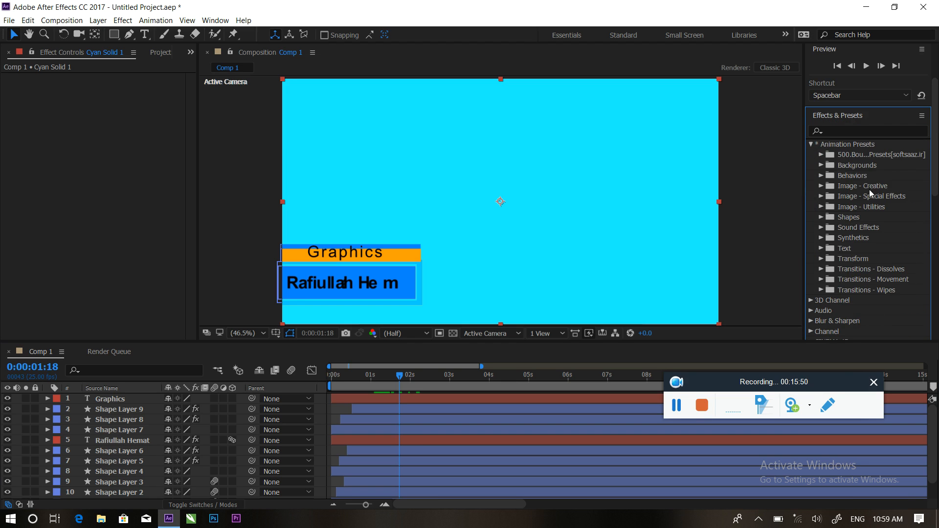
{"action": "left_click", "coordinate": [821, 155]}
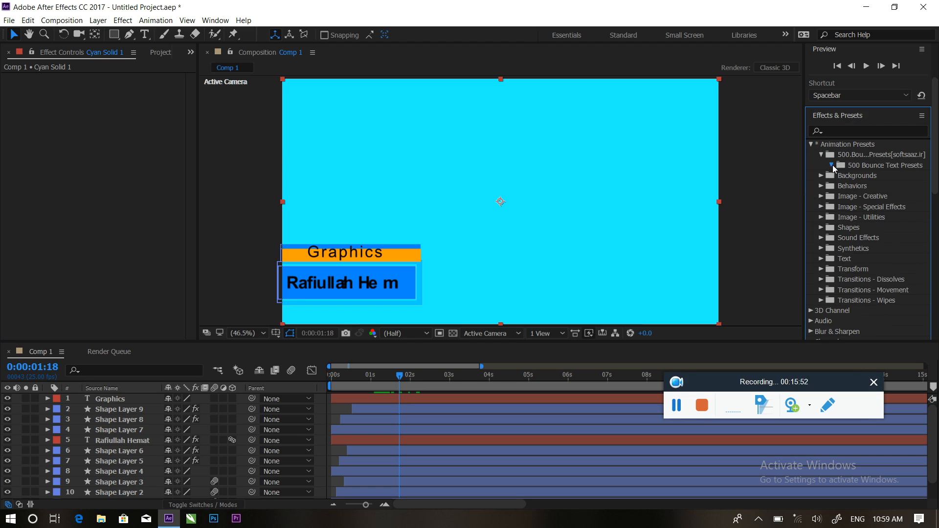
{"action": "left_click", "coordinate": [833, 166]}
{"action": "left_click", "coordinate": [841, 175]}
{"action": "scroll", "coordinate": [875, 230], "scroll_direction": "down", "scroll_amount": 5}
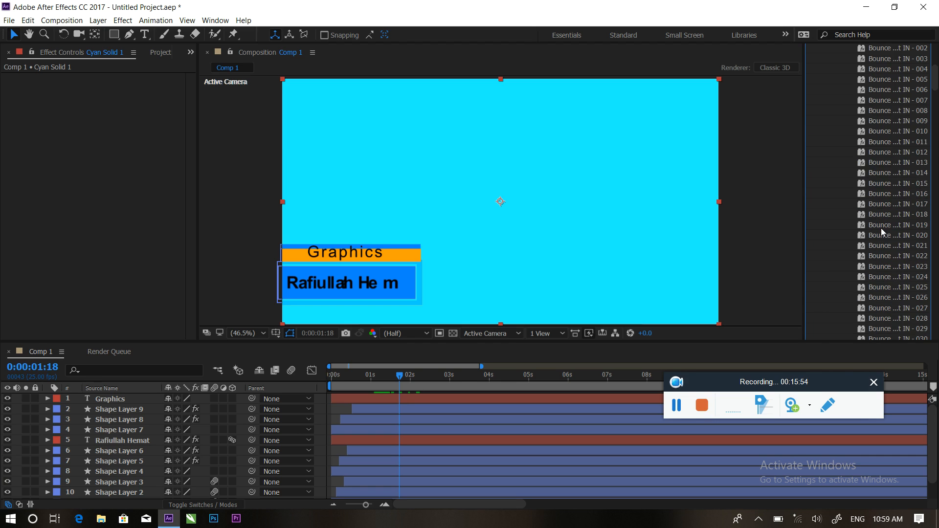
{"action": "left_click_drag", "start_coordinate": [874, 204], "coordinate": [412, 400]}
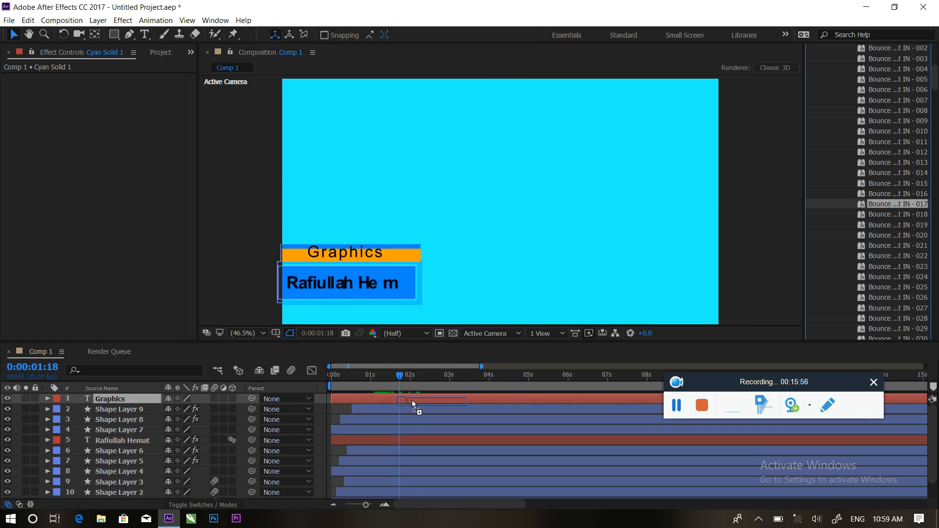
Preview and scrub through the Graphics bounce-in animation.
{"action": "key", "text": "space"}
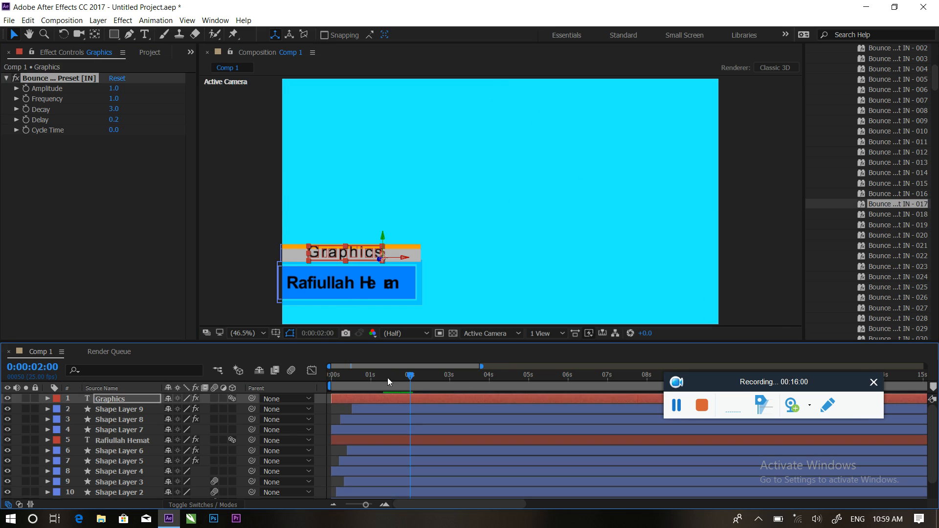
{"action": "key", "text": "space"}
{"action": "key", "text": "space"}
{"action": "key", "text": "space"}
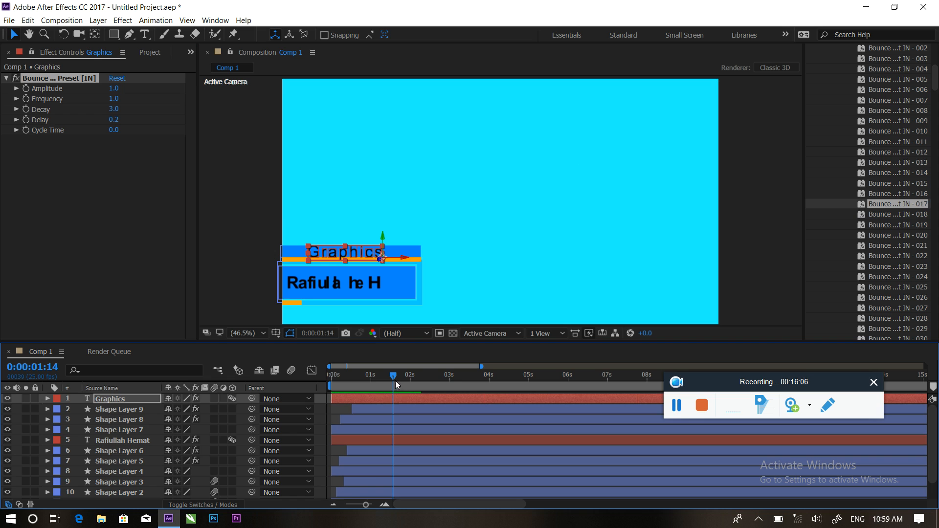
{"action": "left_click_drag", "start_coordinate": [406, 377], "coordinate": [456, 398]}
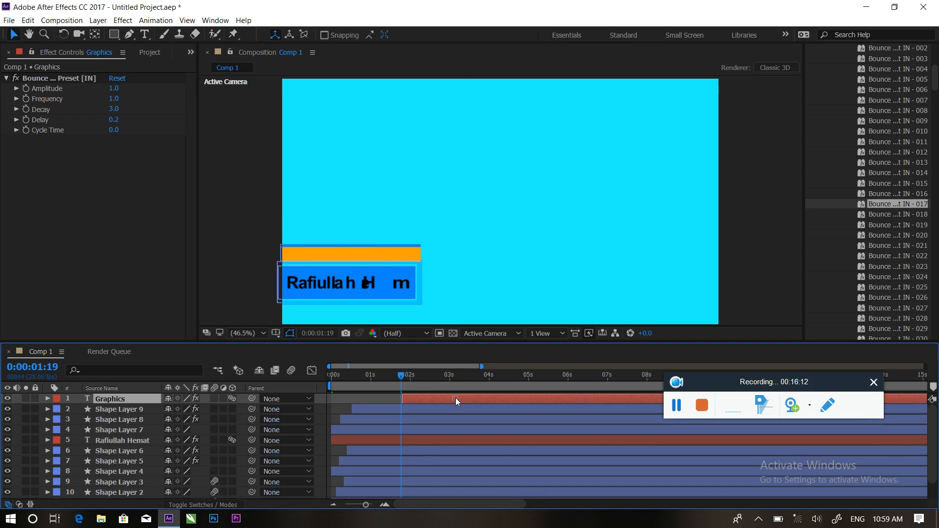
{"action": "left_click_drag", "start_coordinate": [403, 376], "coordinate": [378, 377]}
{"action": "key", "text": "space"}
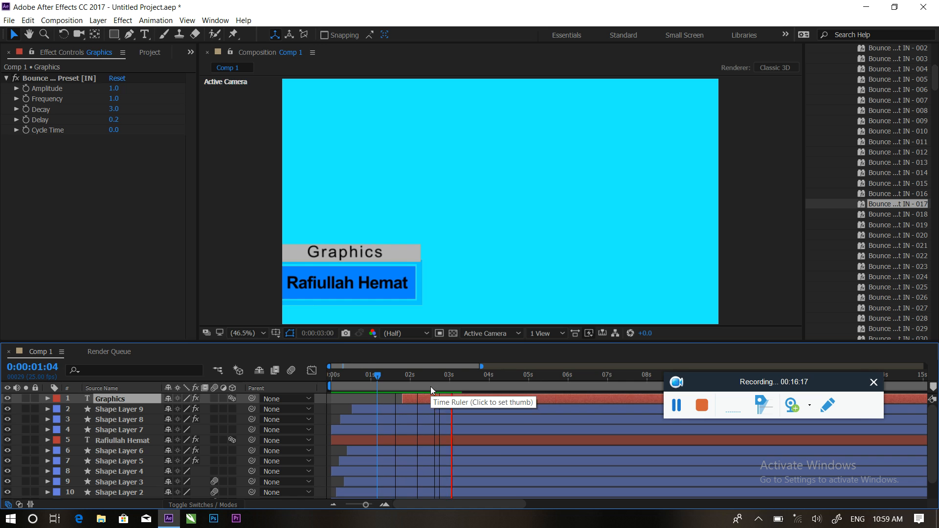
{"action": "left_click", "coordinate": [456, 386]}
{"action": "key", "text": "Home"}
{"action": "key", "text": "space"}
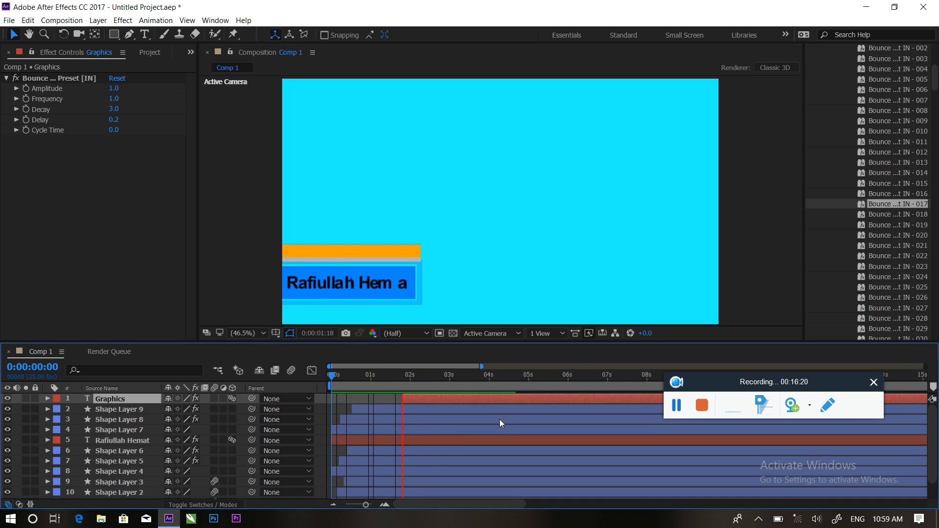
{"action": "left_click", "coordinate": [463, 376]}
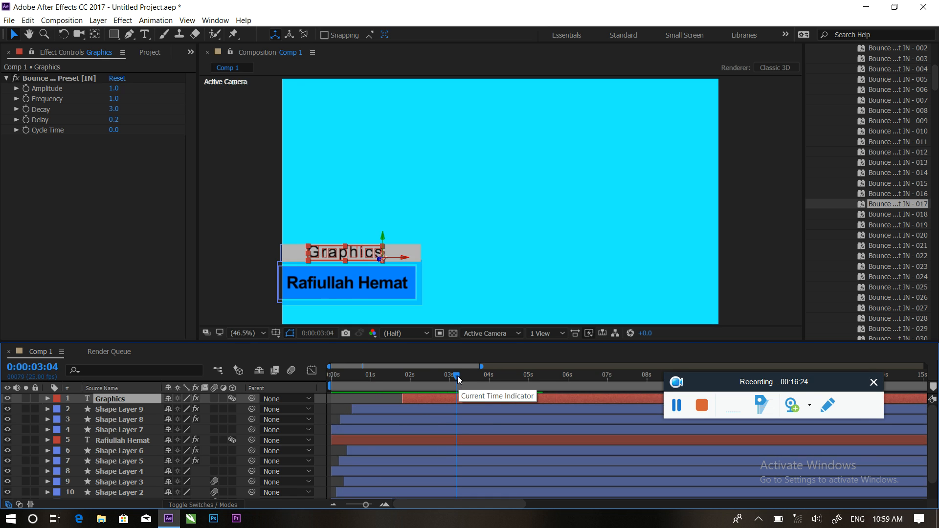
{"action": "left_click_drag", "start_coordinate": [432, 374], "coordinate": [310, 375]}
{"action": "key", "text": "space"}
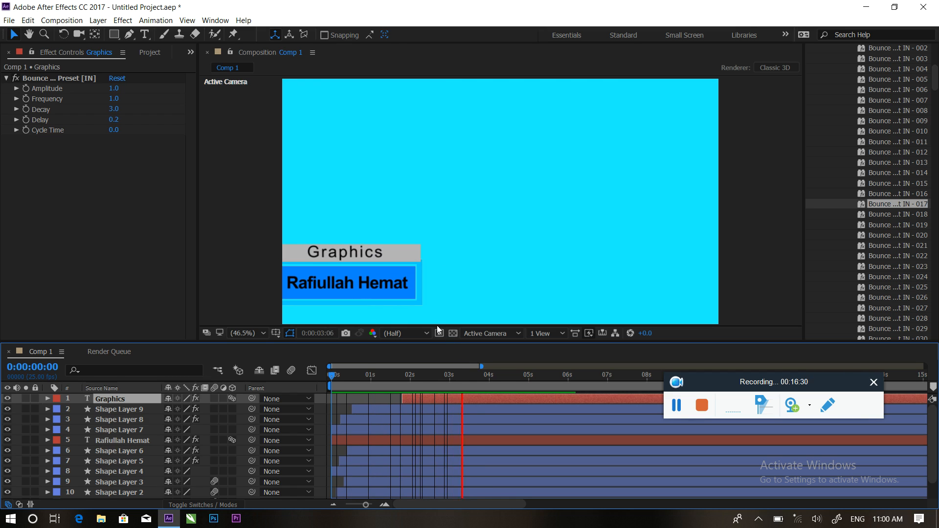
{"action": "key", "text": "space"}
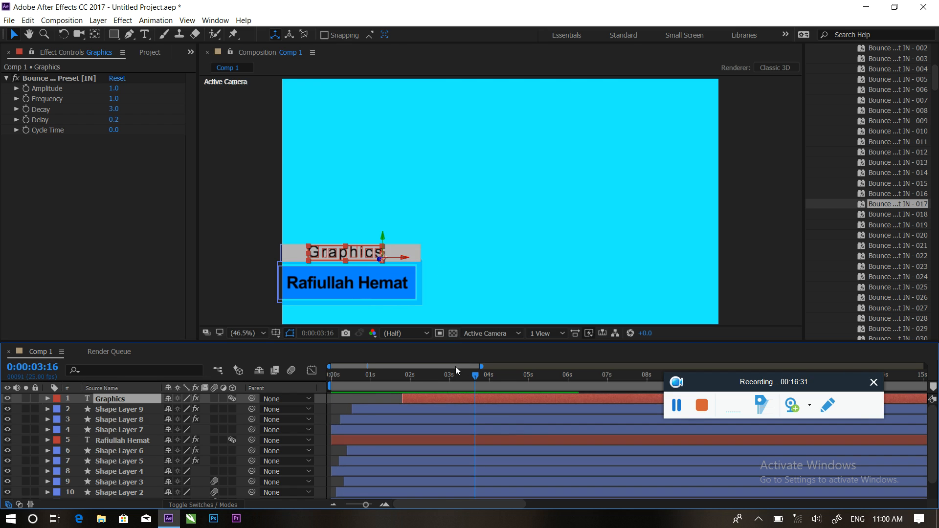
{"action": "left_click", "coordinate": [484, 277]}
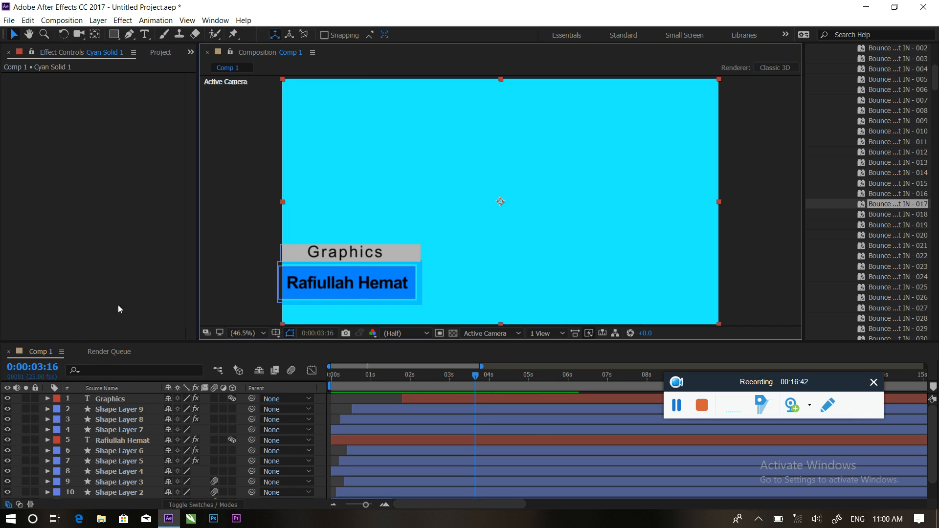
Delete the Cyan Solid 1 layer and turn on the transparency grid checkerboard.
{"action": "left_click", "coordinate": [163, 54]}
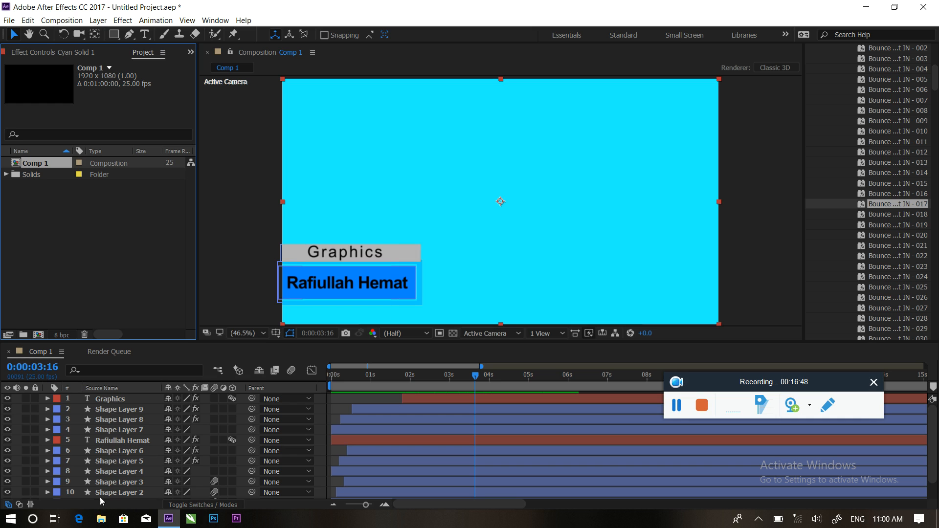
{"action": "scroll", "coordinate": [113, 493], "scroll_direction": "down", "scroll_amount": 2}
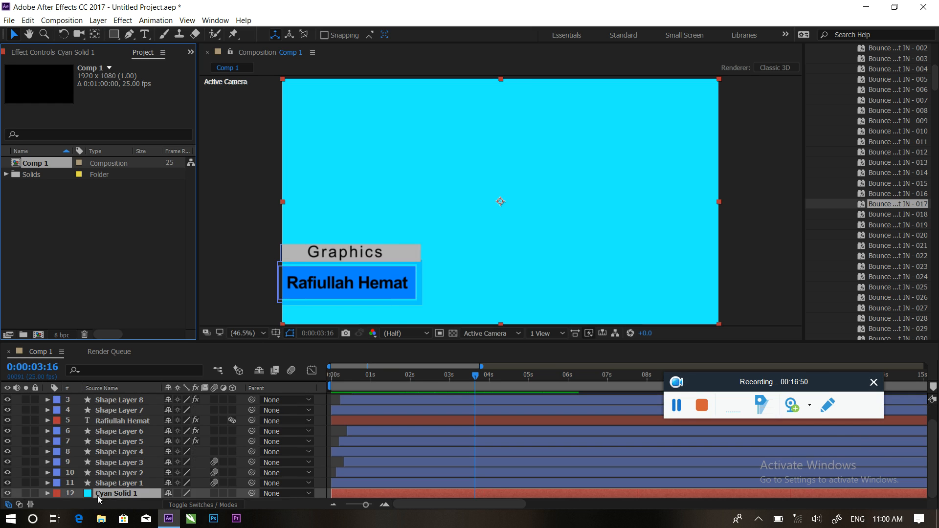
{"action": "left_click", "coordinate": [107, 494]}
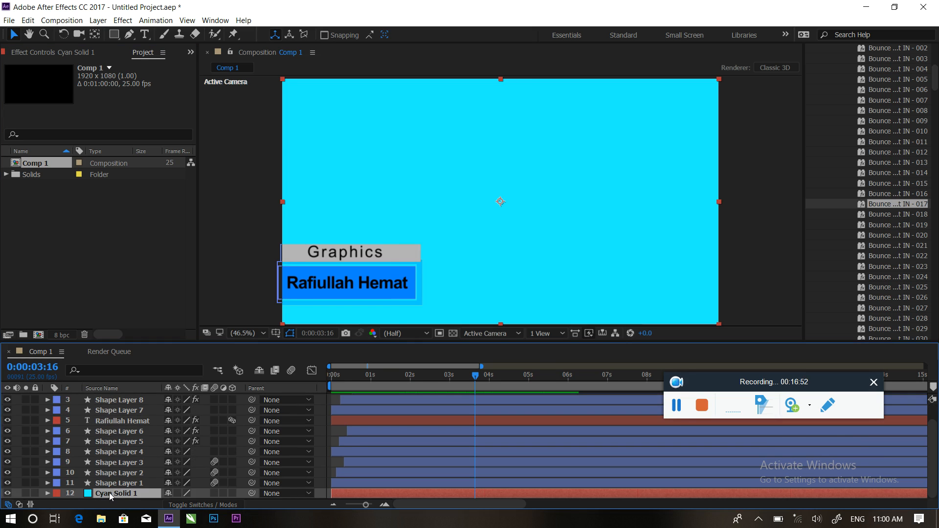
{"action": "key", "text": "Delete"}
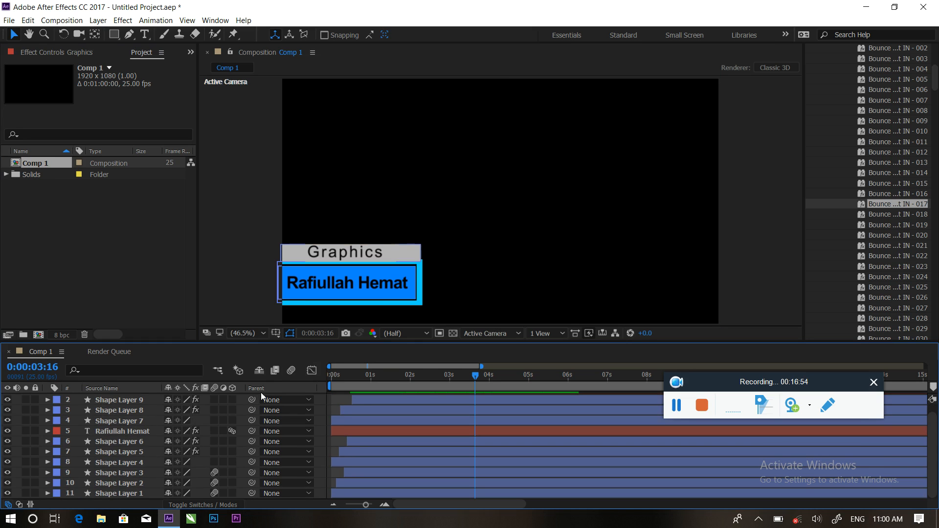
{"action": "left_click", "coordinate": [456, 333]}
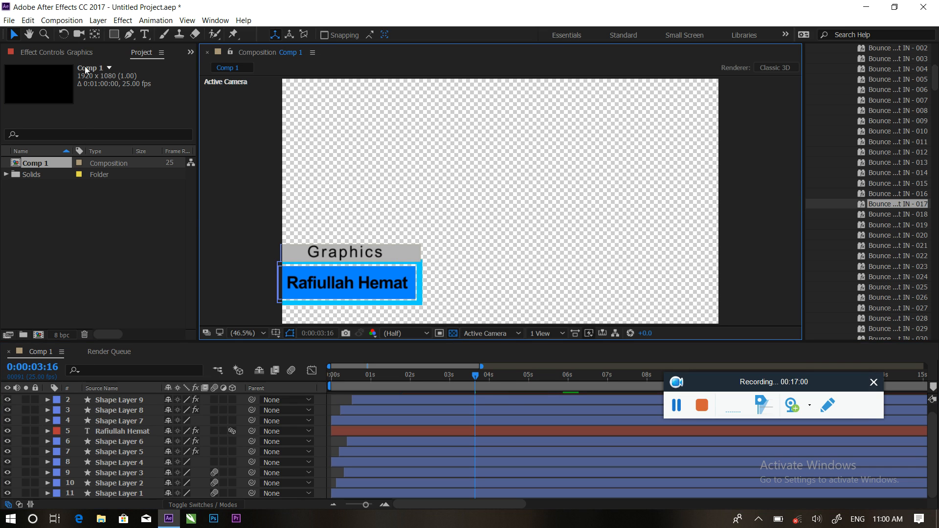
Add Comp 1 to the Render Queue and set its AVI output channels to RGB + Alpha.
{"action": "left_click", "coordinate": [62, 20]}
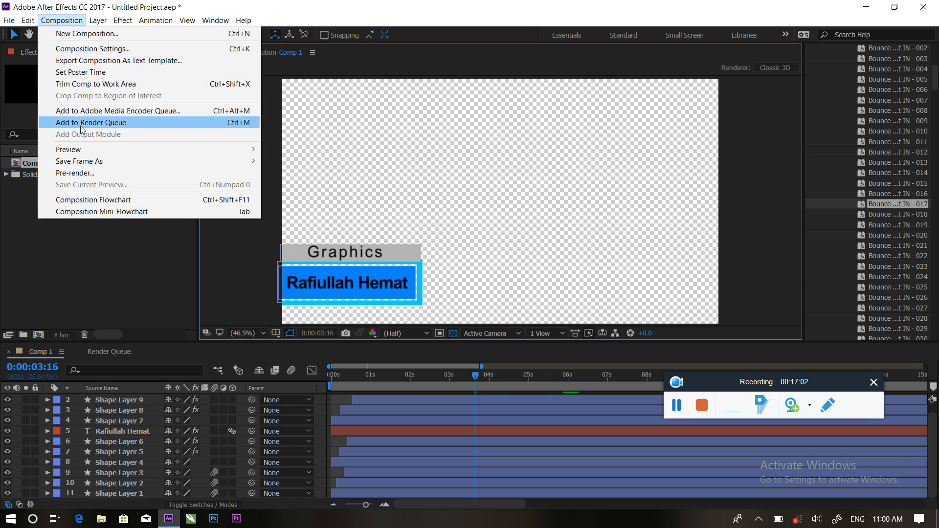
{"action": "left_click", "coordinate": [110, 126]}
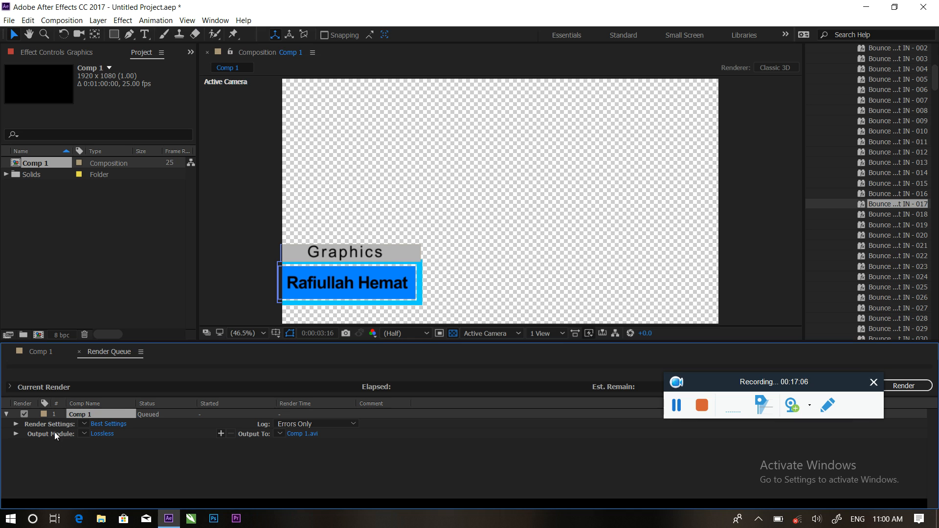
{"action": "left_click", "coordinate": [101, 435]}
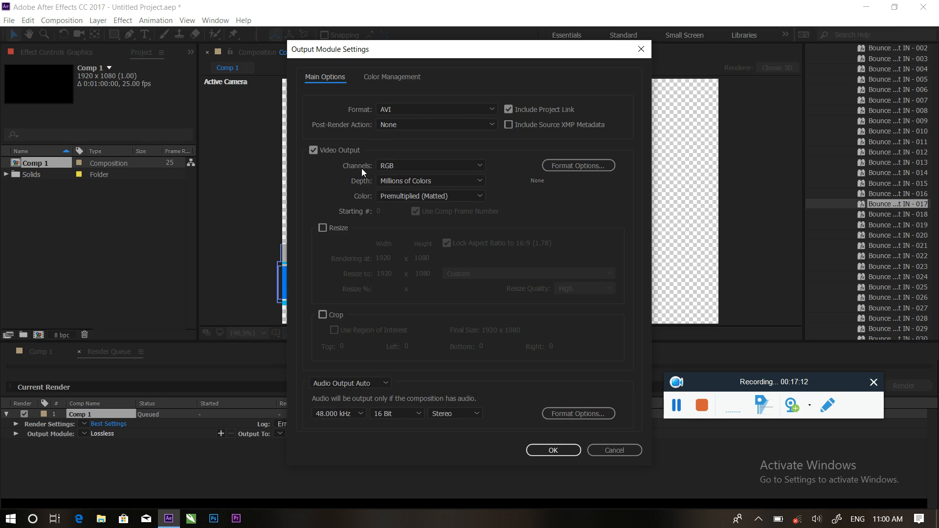
{"action": "left_click", "coordinate": [413, 167]}
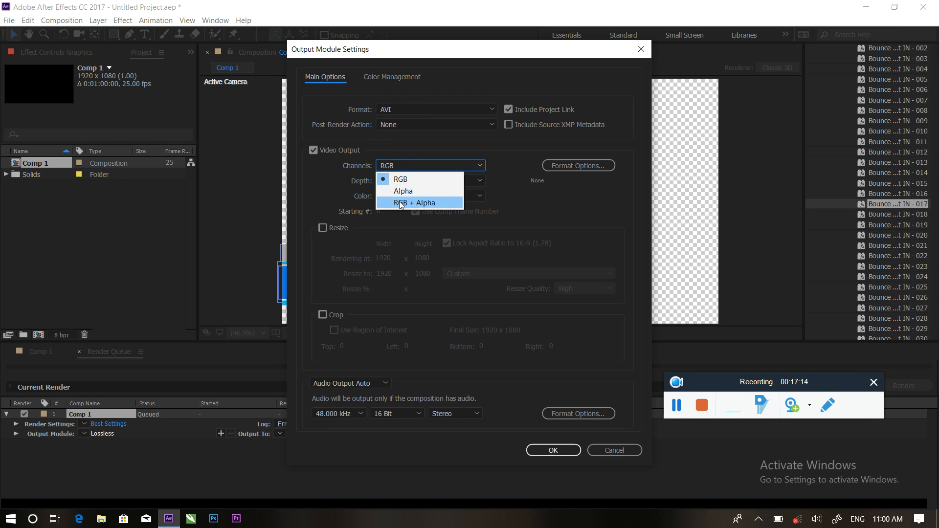
{"action": "left_click", "coordinate": [423, 203]}
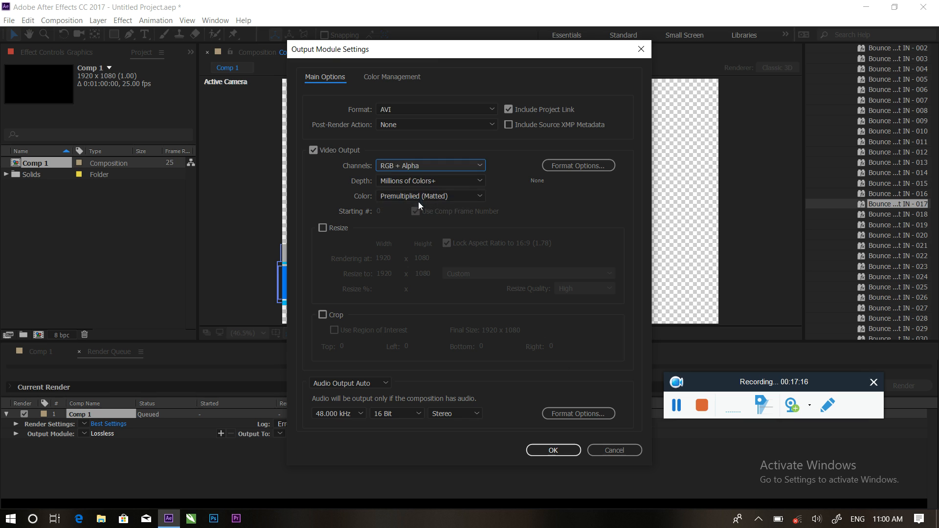
{"action": "left_click", "coordinate": [559, 451]}
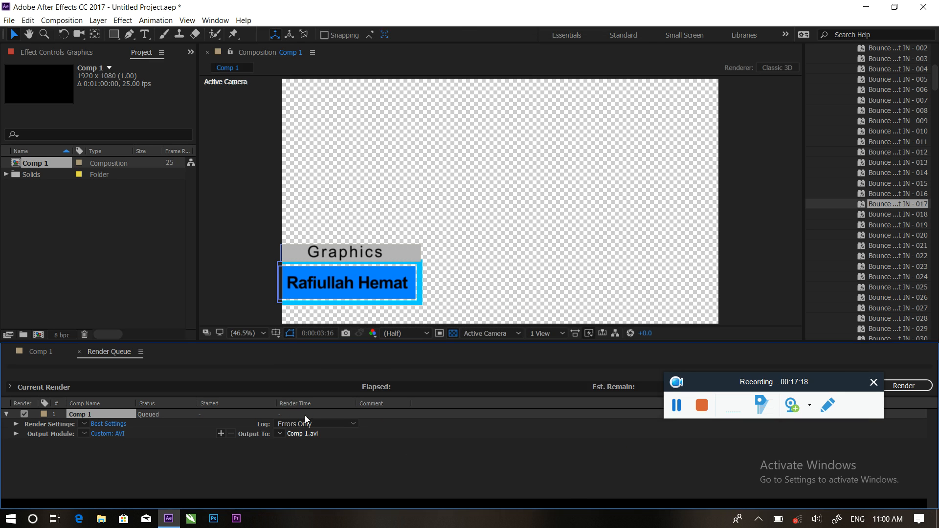
Set the render output file to 'lower therd.avi' on the Desktop.
{"action": "left_click", "coordinate": [302, 435]}
{"action": "left_click", "coordinate": [56, 152]}
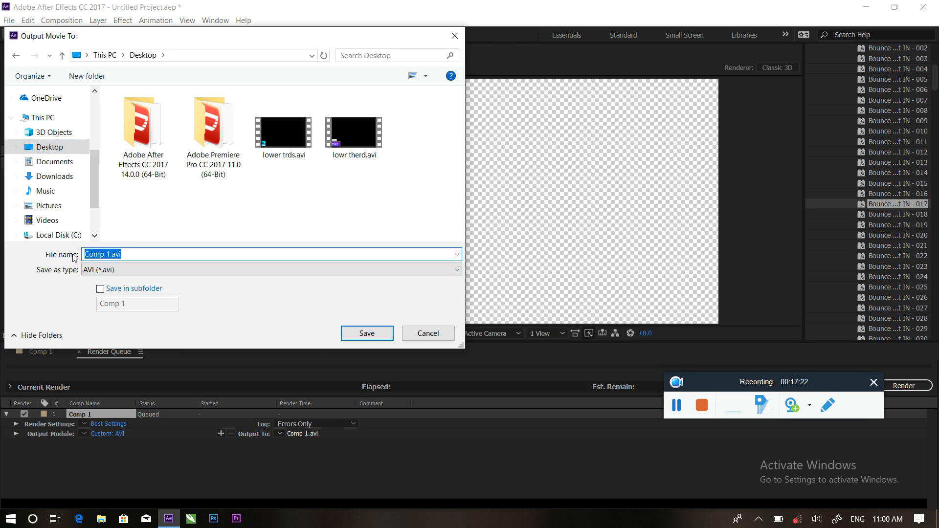
{"action": "type", "text": "lower"}
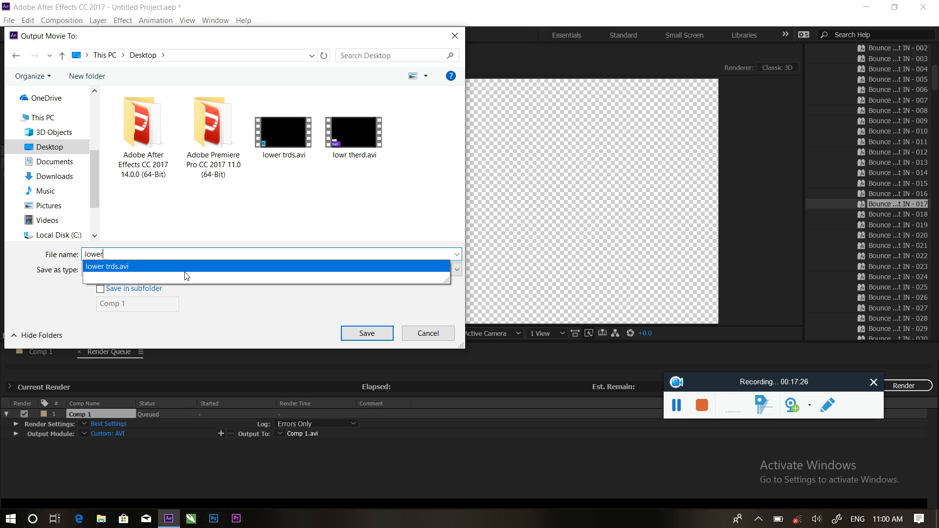
{"action": "type", "text": " therd"}
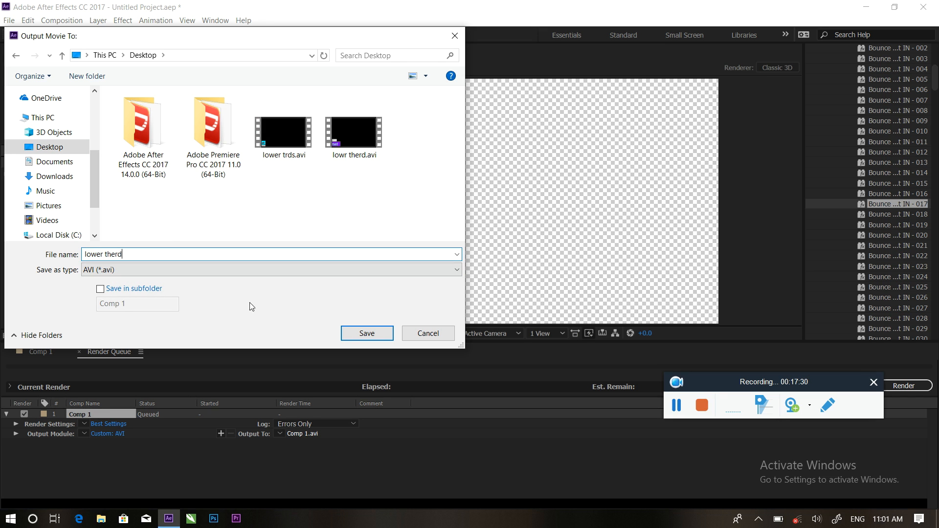
{"action": "left_click", "coordinate": [374, 337]}
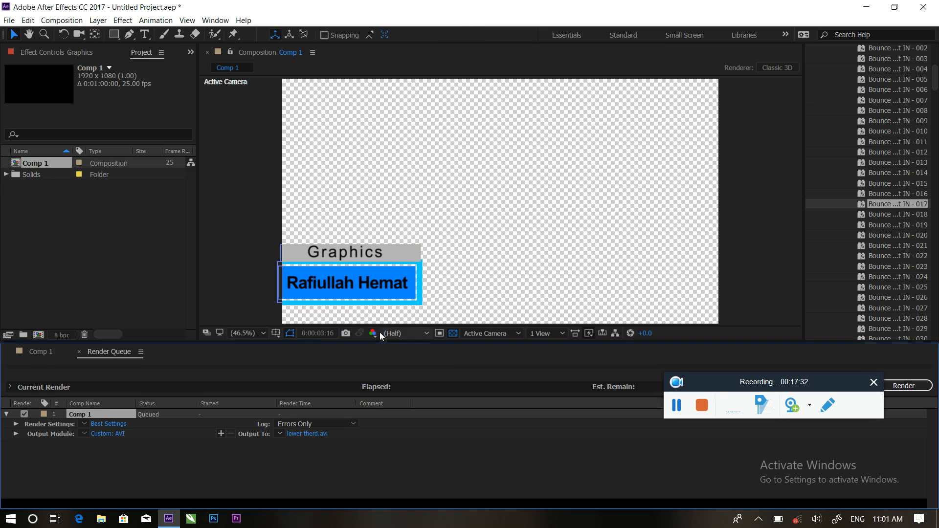
Start the render, stop it after a few seconds, and return to the Comp 1 timeline.
{"action": "left_click_drag", "start_coordinate": [840, 384], "coordinate": [764, 466]}
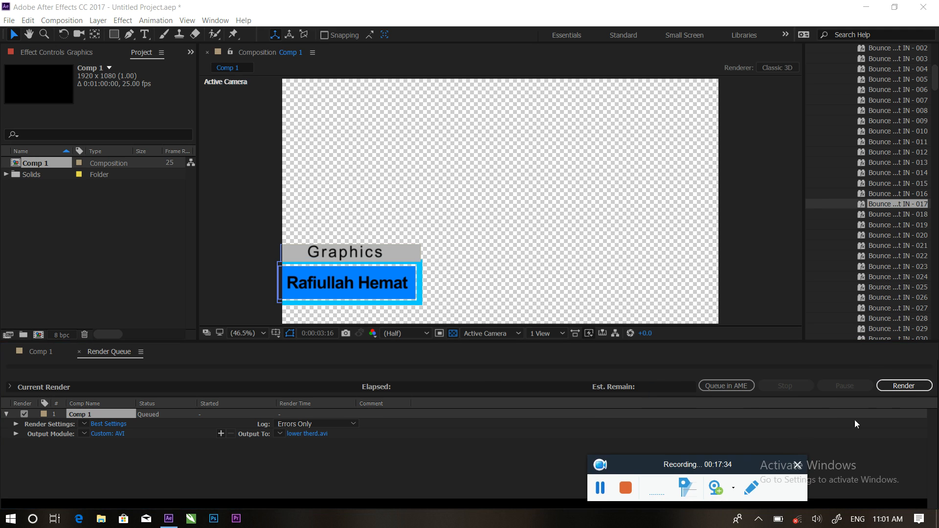
{"action": "left_click", "coordinate": [898, 387]}
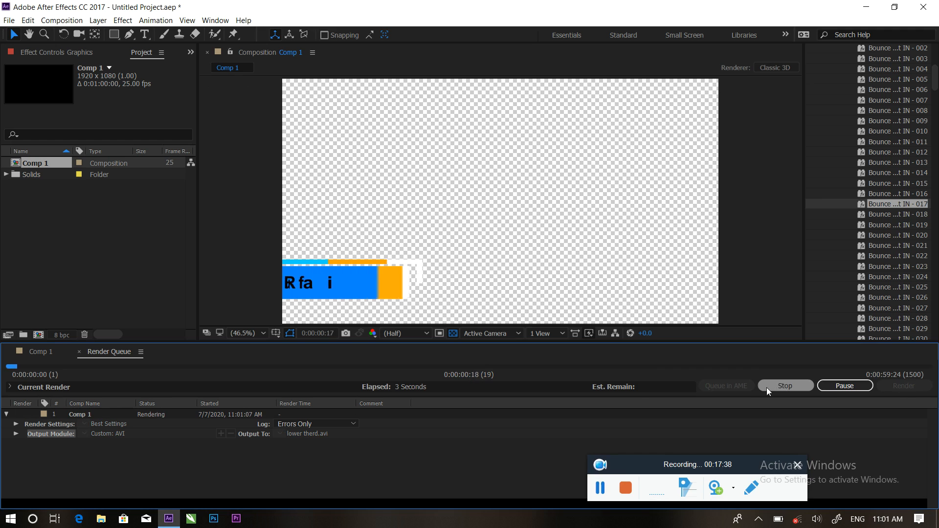
{"action": "left_click", "coordinate": [783, 385]}
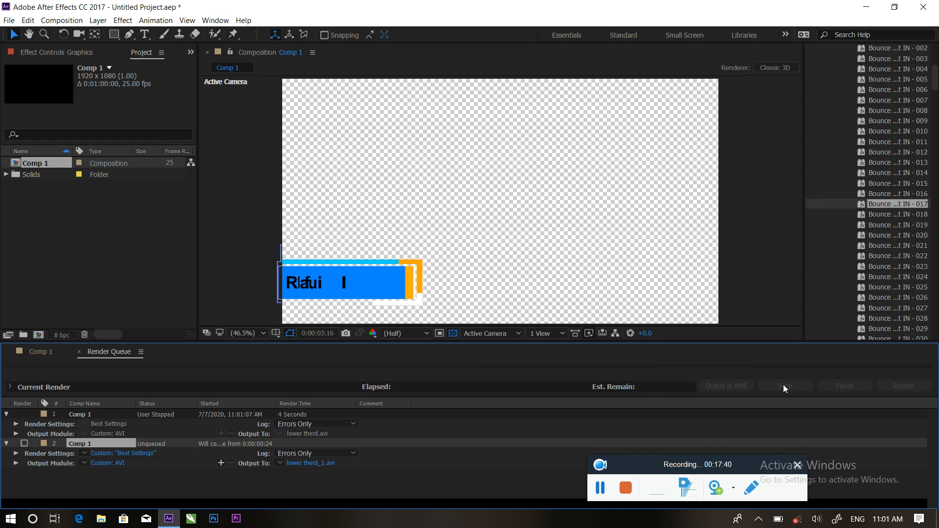
{"action": "left_click", "coordinate": [34, 353]}
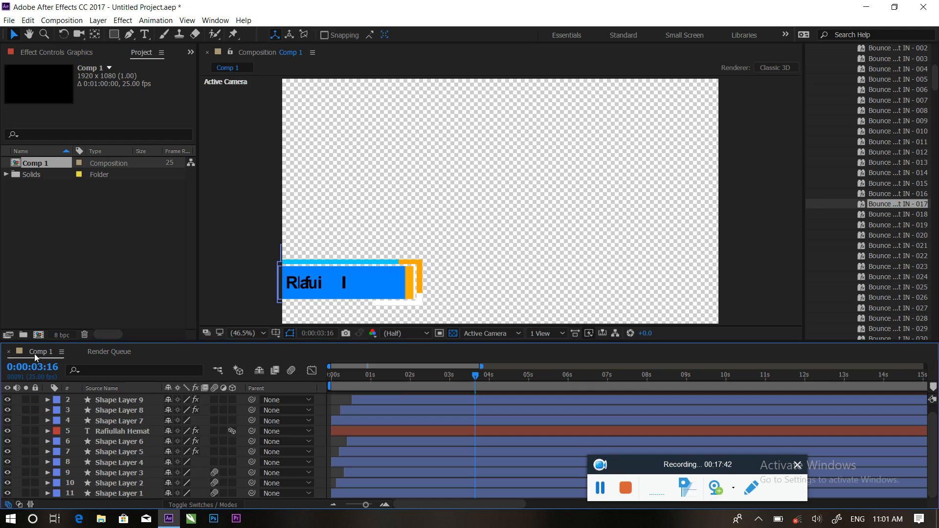
End Comp 1's work area near 0:00:03:03, just after the entrance animation.
{"action": "mouse_move", "coordinate": [474, 376]}
{"action": "left_mouse_down"}
{"action": "mouse_move", "coordinate": [358, 377]}
{"action": "mouse_move", "coordinate": [455, 378]}
{"action": "left_mouse_up"}
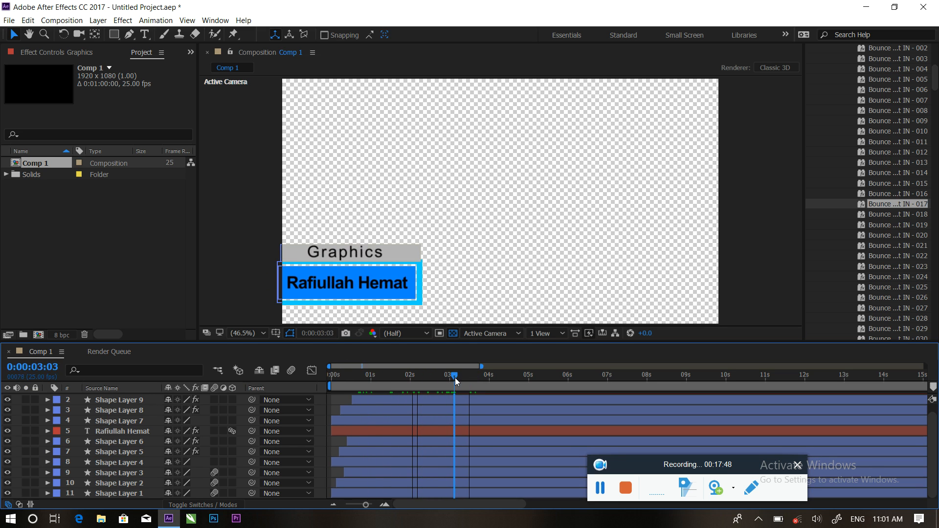
{"action": "key", "text": "n"}
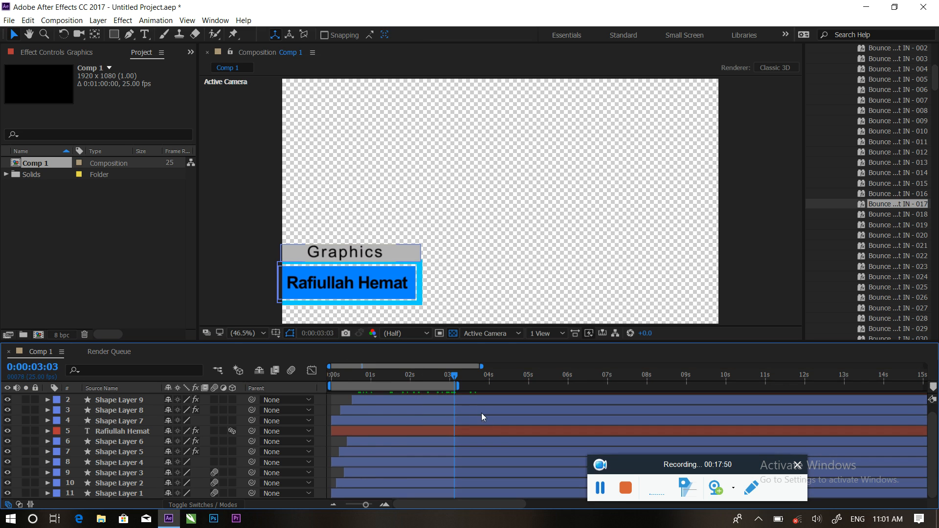
{"action": "left_click_drag", "start_coordinate": [460, 387], "coordinate": [711, 405]}
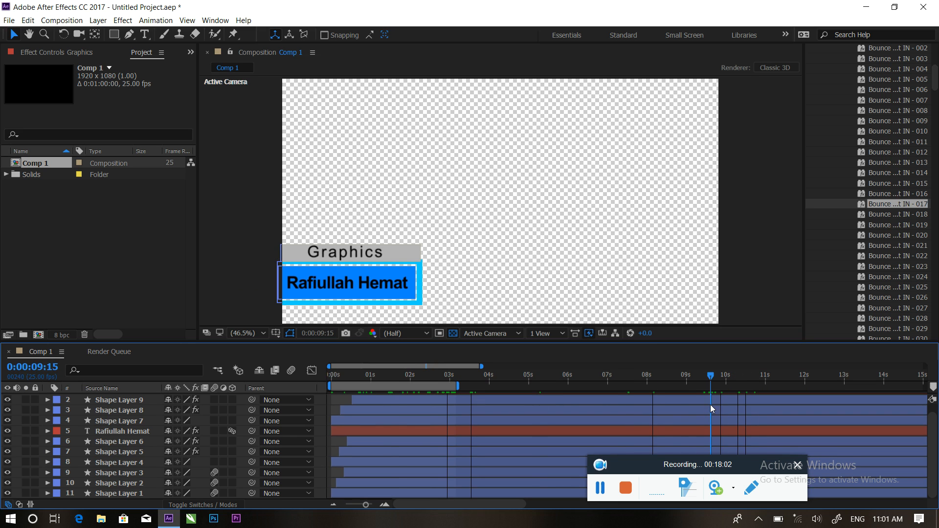
{"action": "left_click_drag", "start_coordinate": [710, 405], "coordinate": [454, 392]}
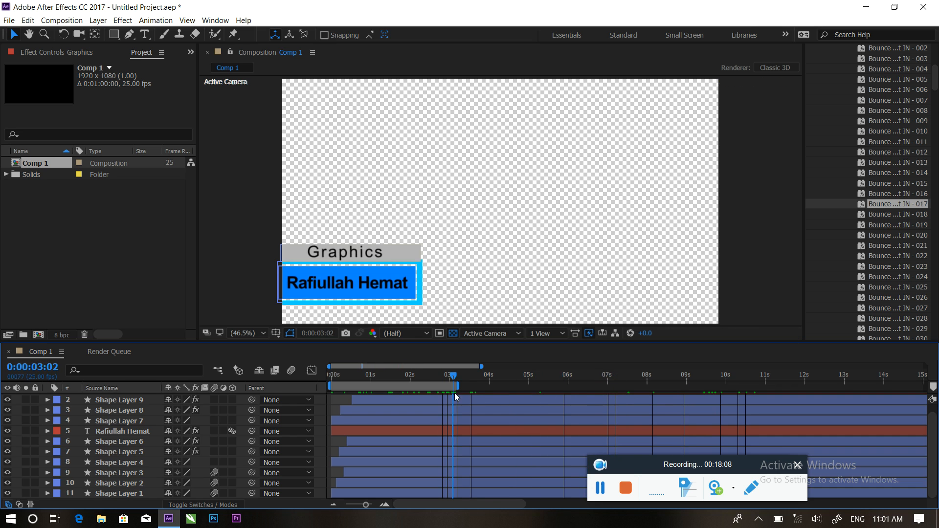
Set the second Comp 1 queue item's output module to AVI with RGB + Alpha channels.
{"action": "left_click", "coordinate": [109, 352]}
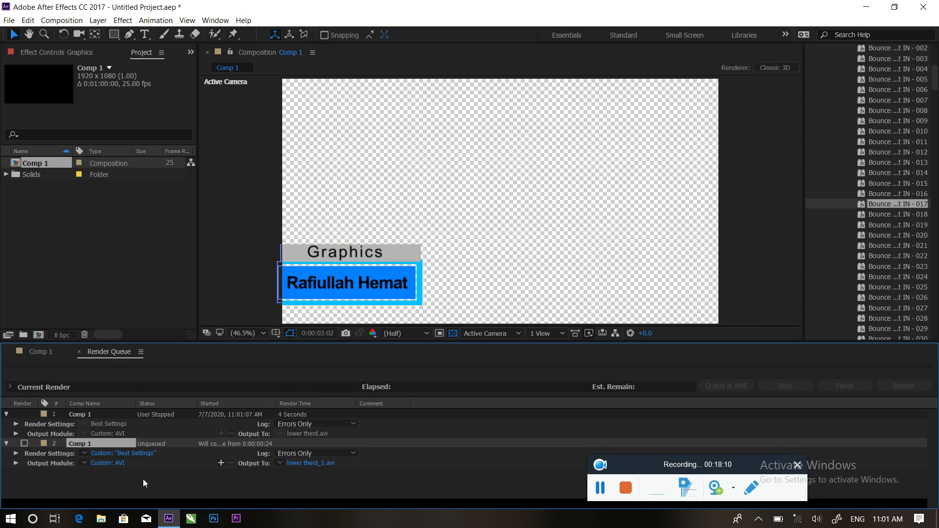
{"action": "left_click", "coordinate": [109, 464]}
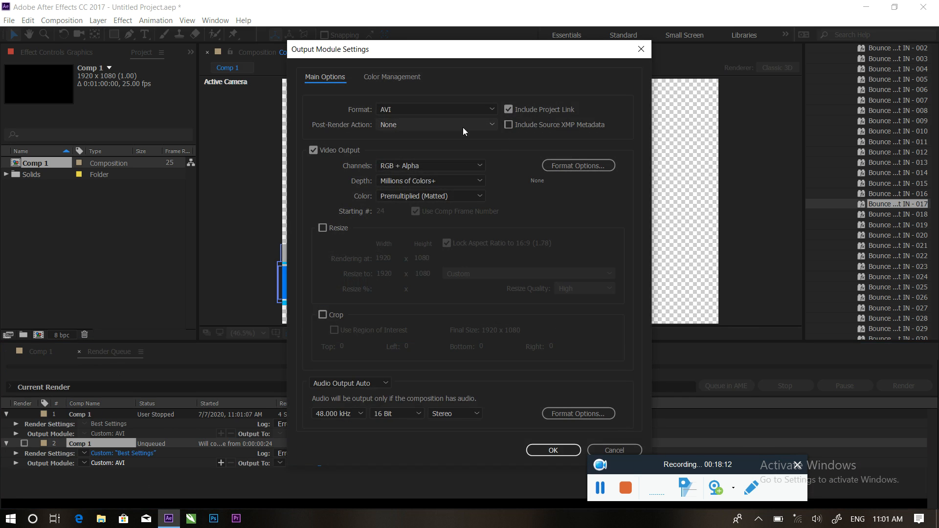
{"action": "left_click", "coordinate": [463, 125]}
{"action": "left_click", "coordinate": [427, 113]}
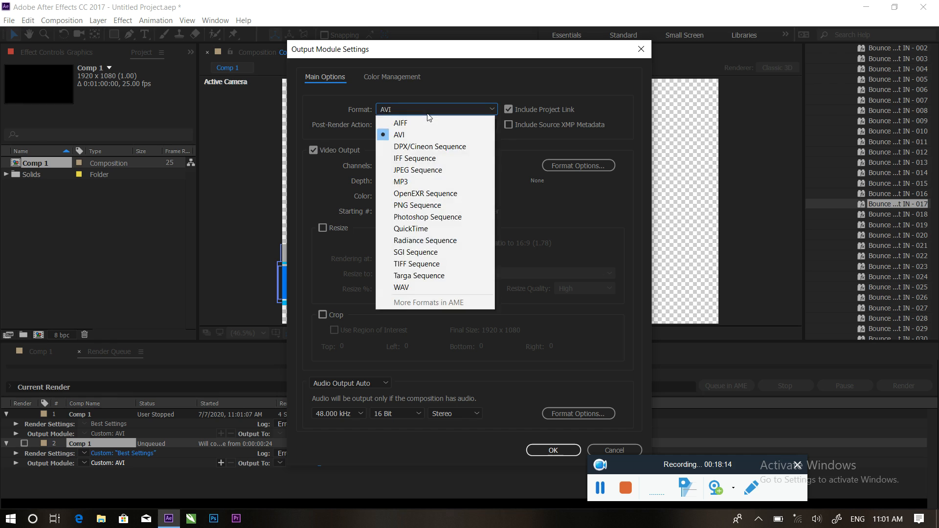
{"action": "left_click", "coordinate": [424, 125]}
{"action": "left_click", "coordinate": [427, 166]}
{"action": "left_click", "coordinate": [421, 203]}
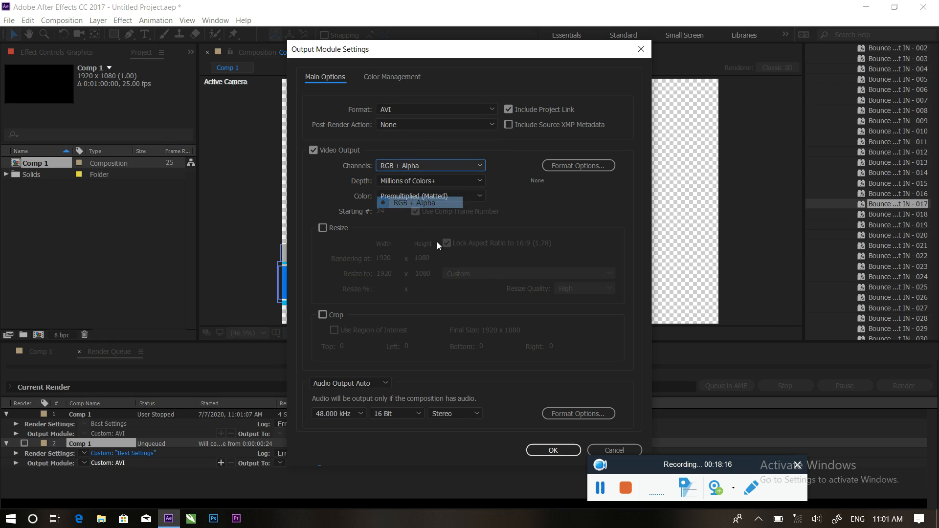
{"action": "left_click", "coordinate": [552, 450]}
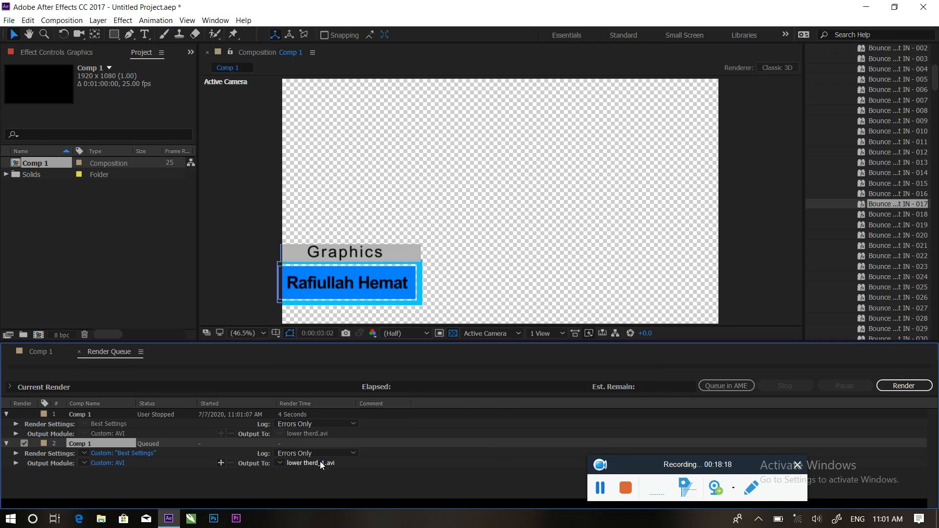
Save the second render as 'lower therd_1.avi' on the Desktop and start rendering.
{"action": "left_click", "coordinate": [320, 462]}
{"action": "left_click", "coordinate": [72, 148]}
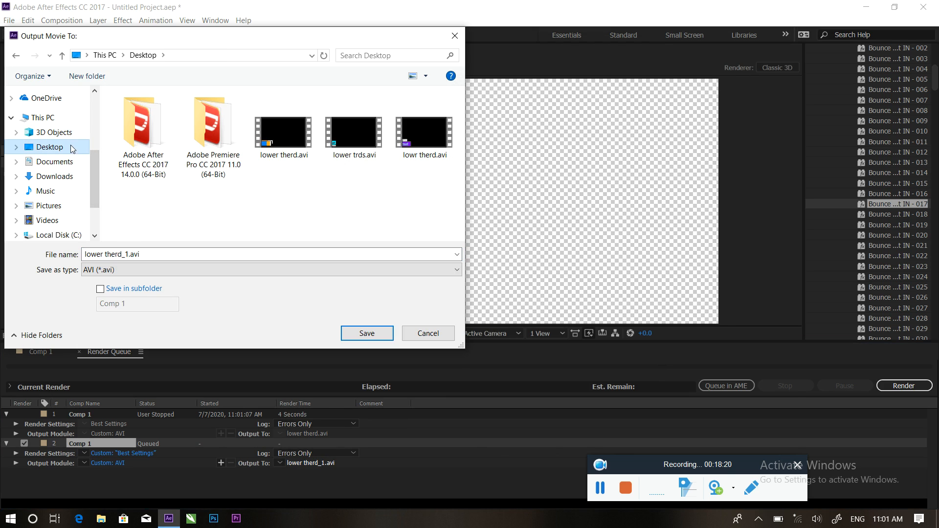
{"action": "left_click", "coordinate": [366, 333]}
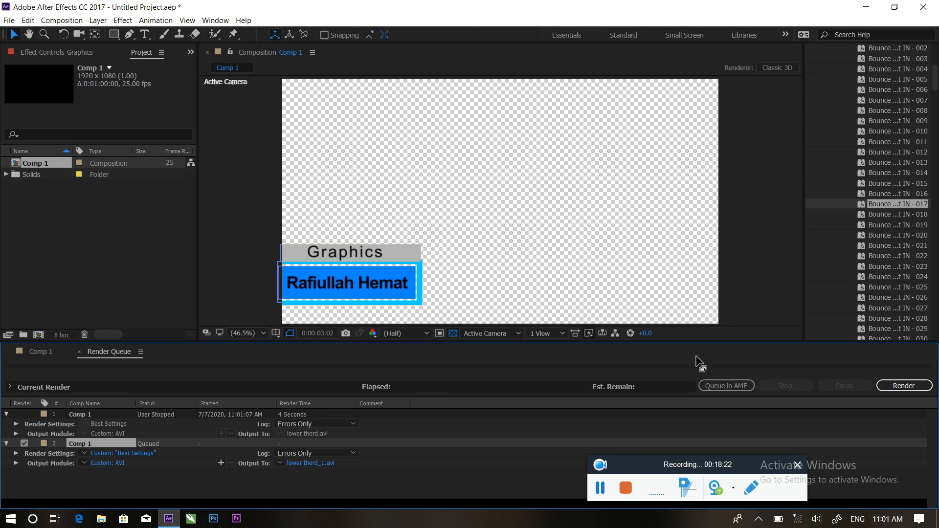
{"action": "left_click", "coordinate": [904, 385]}
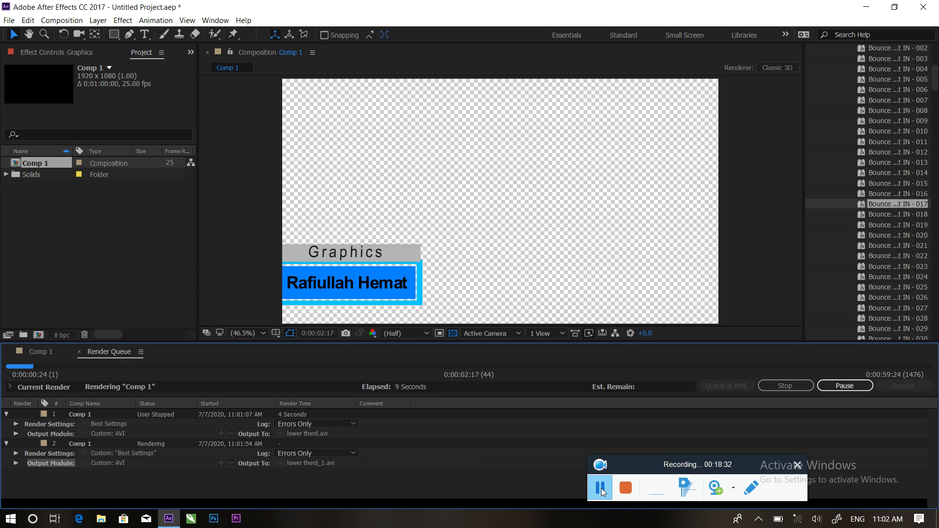
{"action": "left_click", "coordinate": [600, 489]}
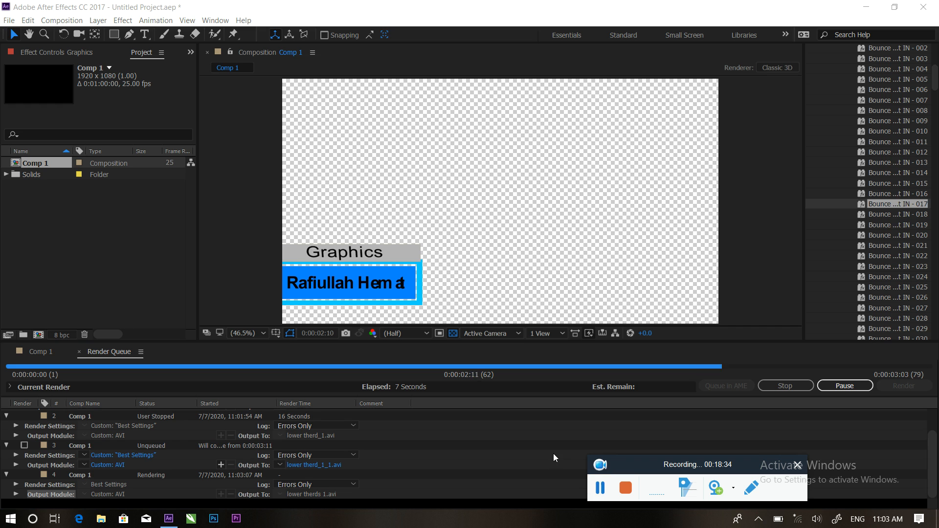
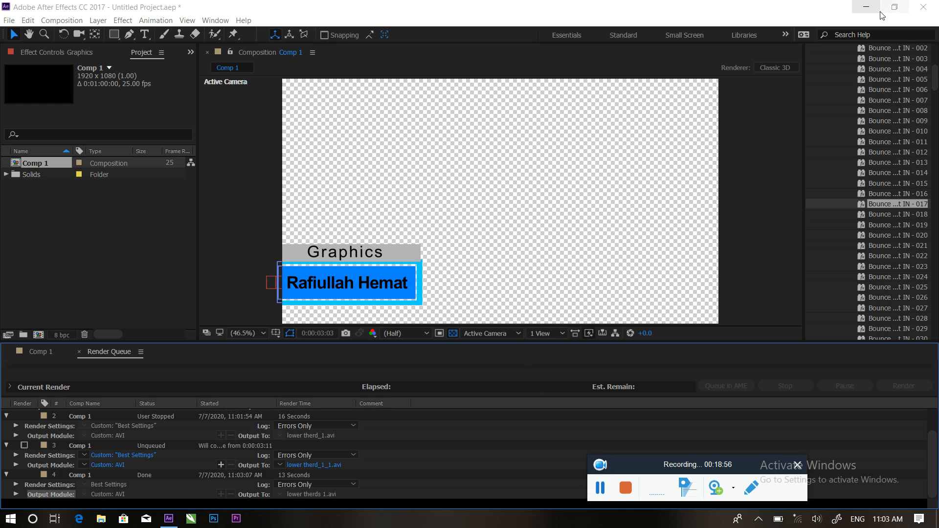
Minimize After Effects, play lower therds 1.avi from the desktop, then switch to Premiere Pro.
{"action": "left_click", "coordinate": [866, 7]}
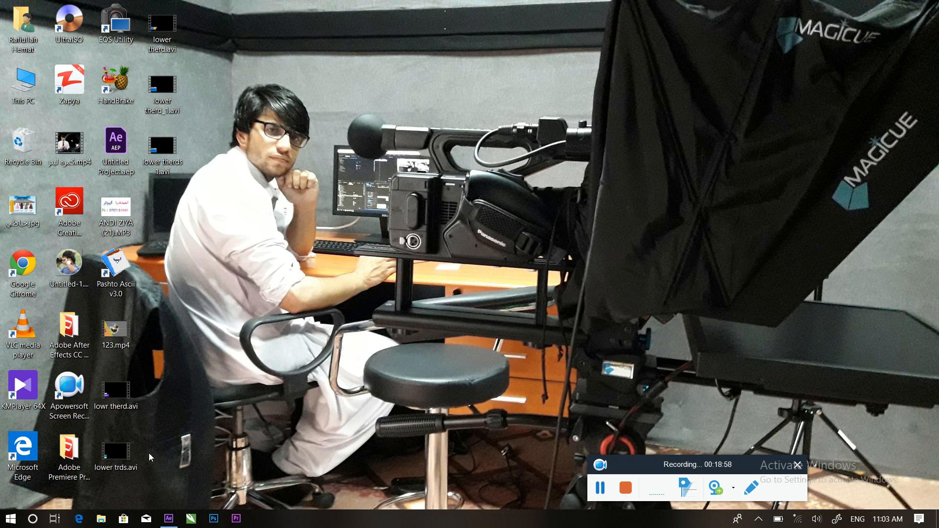
{"action": "left_click", "coordinate": [167, 148]}
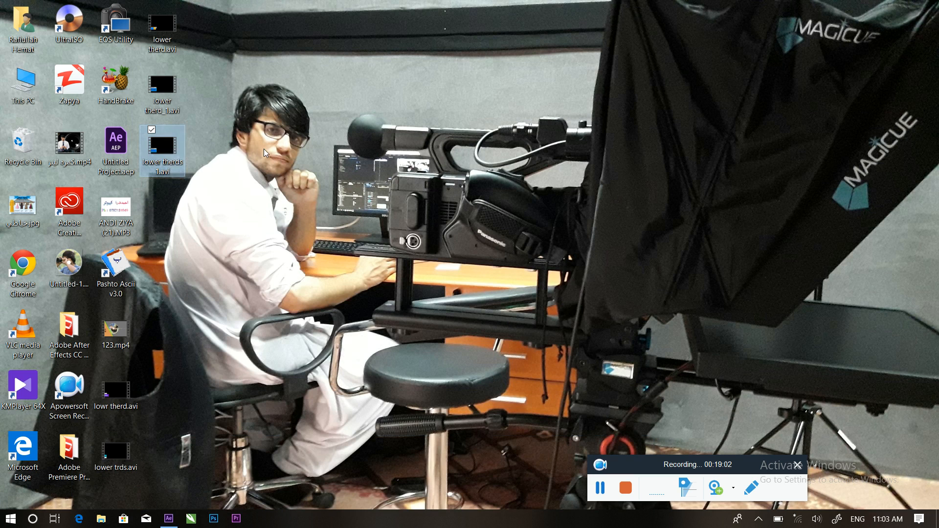
{"action": "double_click", "coordinate": [176, 150]}
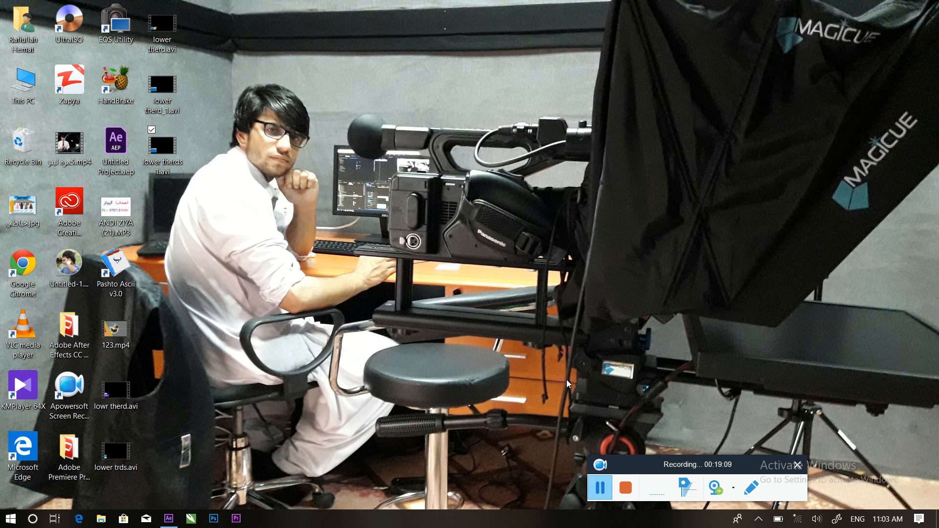
{"action": "left_click", "coordinate": [601, 489]}
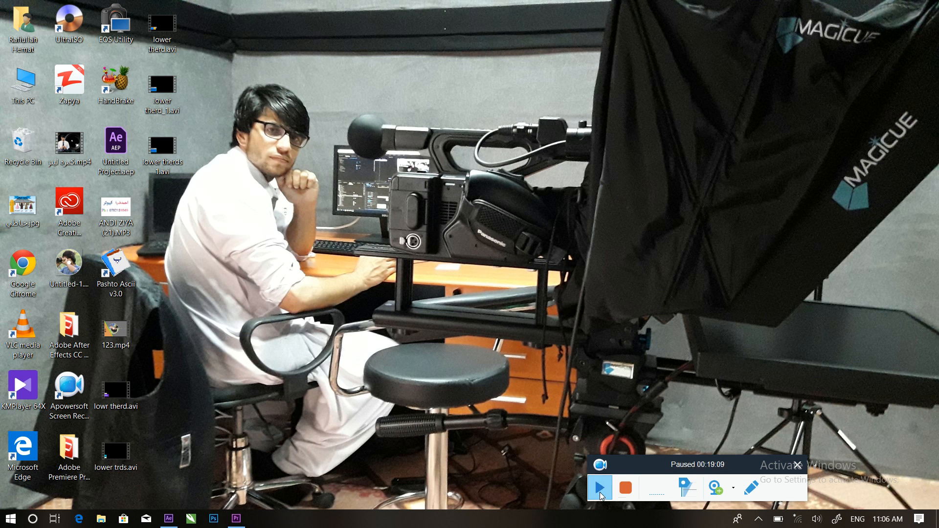
{"action": "left_click", "coordinate": [601, 490]}
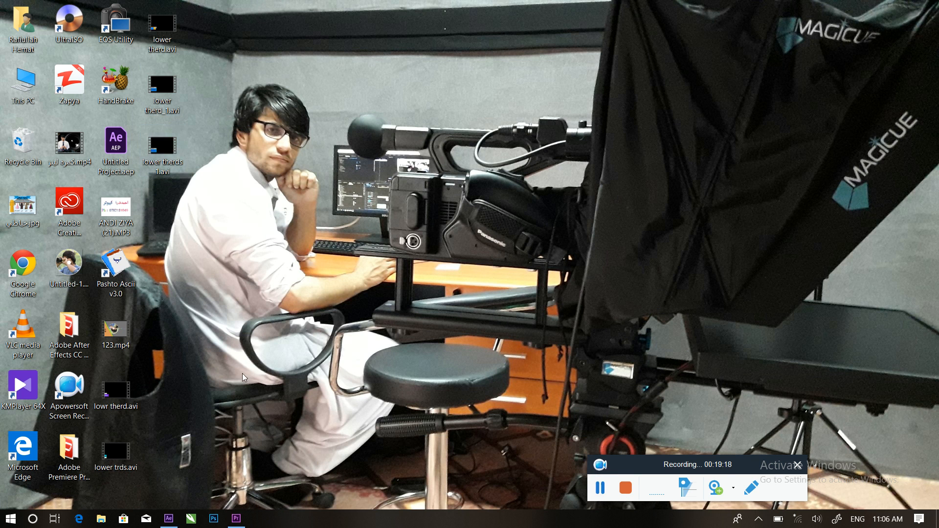
{"action": "left_click", "coordinate": [236, 519]}
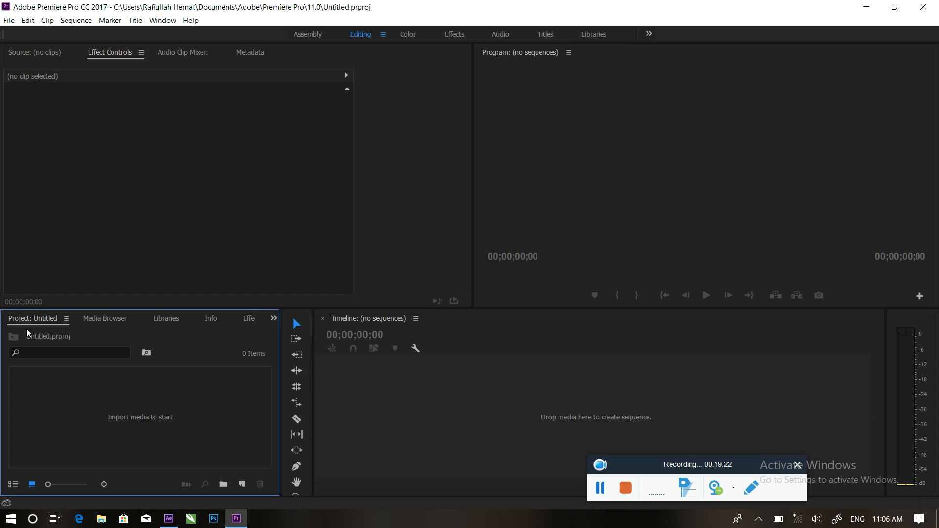
Import 123.mp4 into the Premiere Pro project.
{"action": "double_click", "coordinate": [251, 428]}
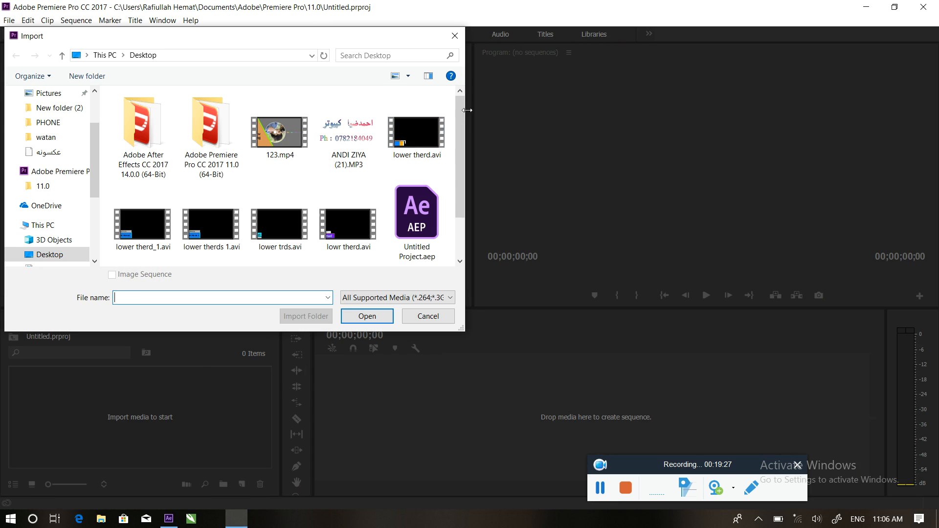
{"action": "left_click", "coordinate": [279, 132]}
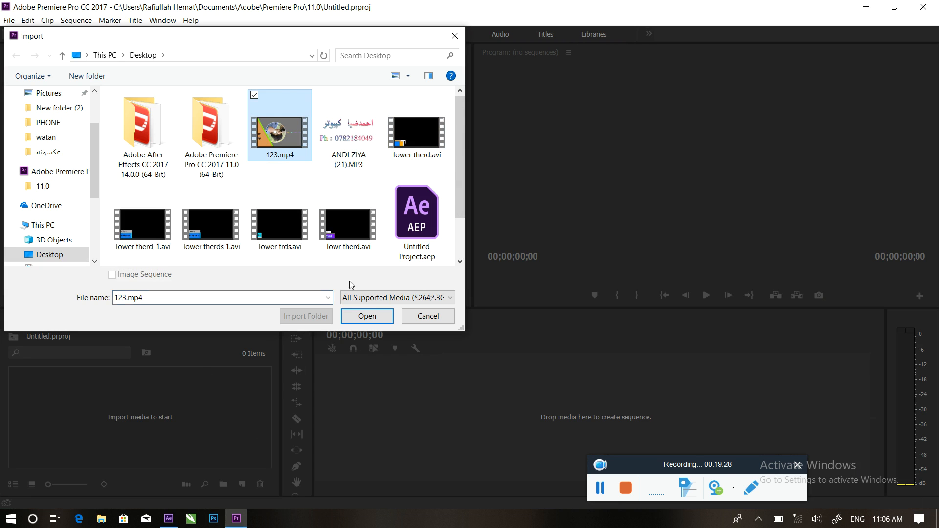
{"action": "left_click", "coordinate": [366, 315]}
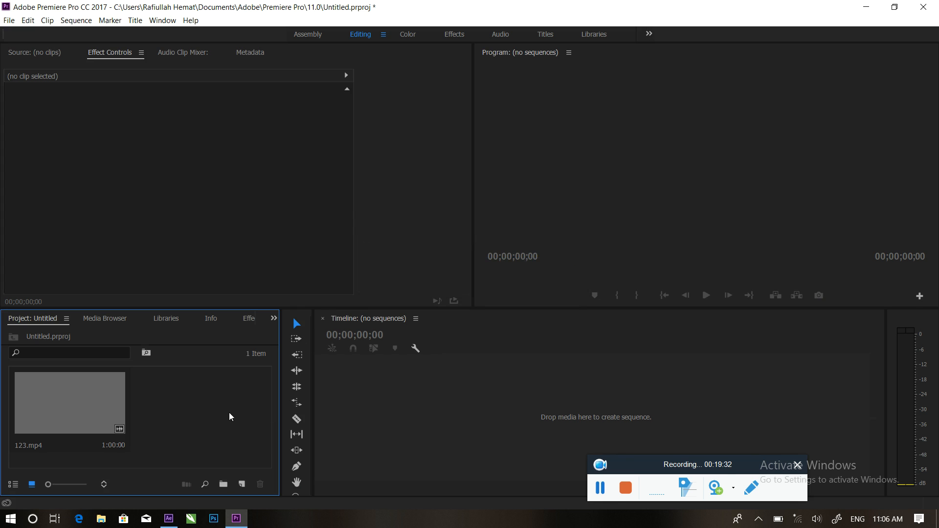
Create a new sequence named 123 from the 123.mp4 clip.
{"action": "left_click", "coordinate": [74, 395]}
{"action": "left_click", "coordinate": [99, 400]}
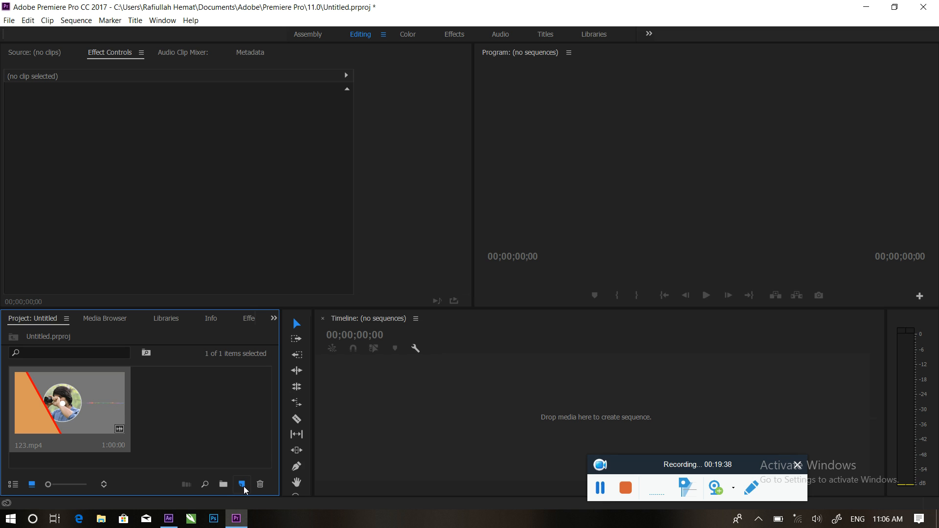
{"action": "left_click", "coordinate": [243, 485]}
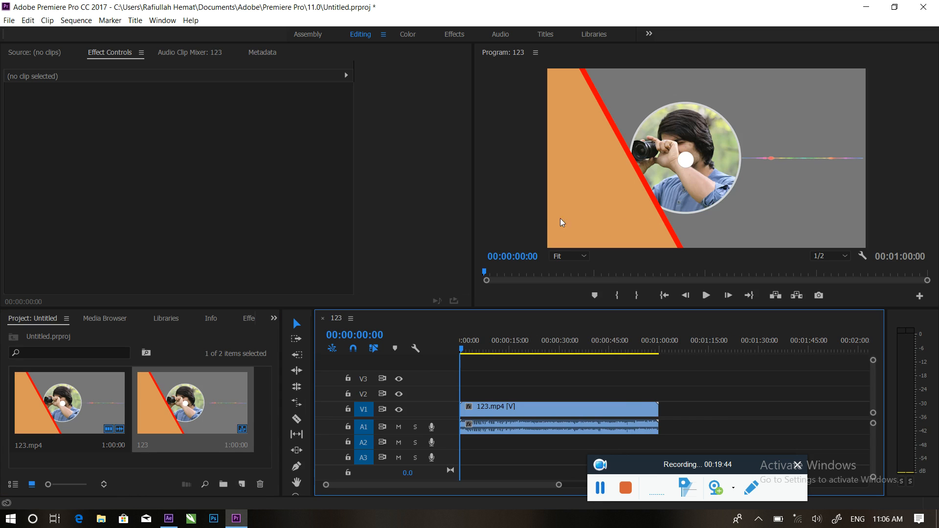
Import lower therd_1.avi and place it on track V2 above 123.mp4 at the start.
{"action": "double_click", "coordinate": [267, 442]}
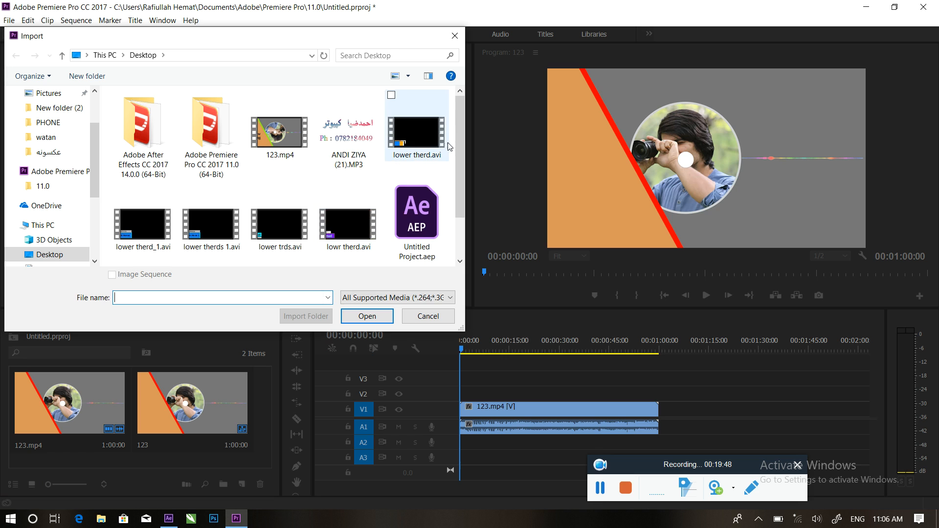
{"action": "left_click_drag", "start_coordinate": [462, 133], "coordinate": [462, 171]}
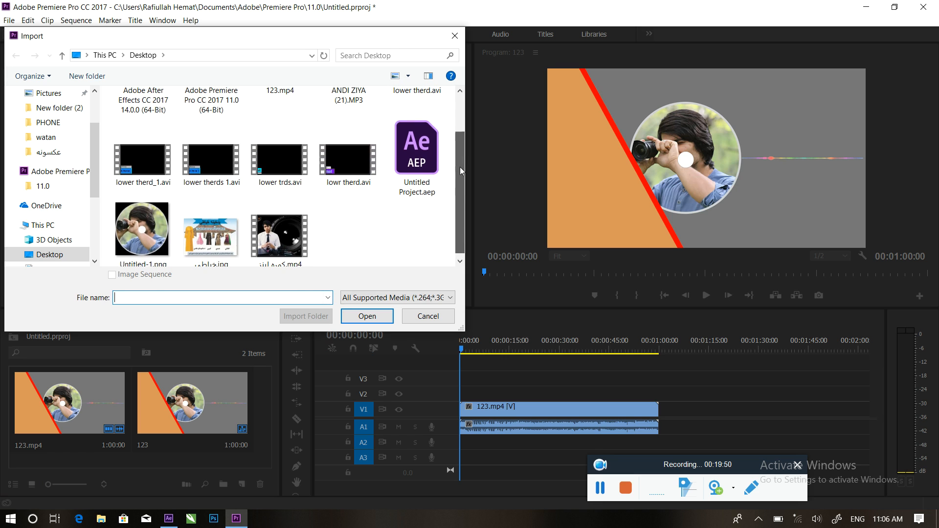
{"action": "left_click", "coordinate": [161, 174]}
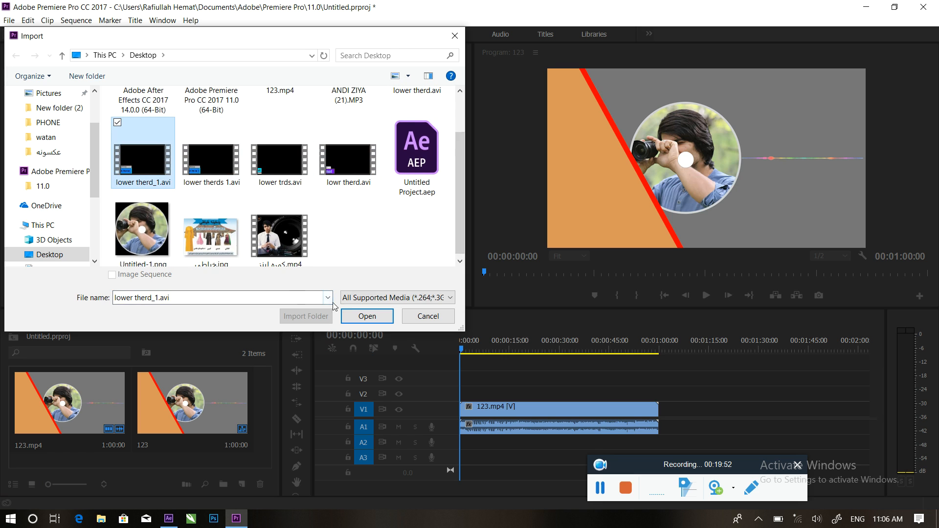
{"action": "left_click", "coordinate": [366, 316]}
{"action": "left_click_drag", "start_coordinate": [119, 409], "coordinate": [480, 394]}
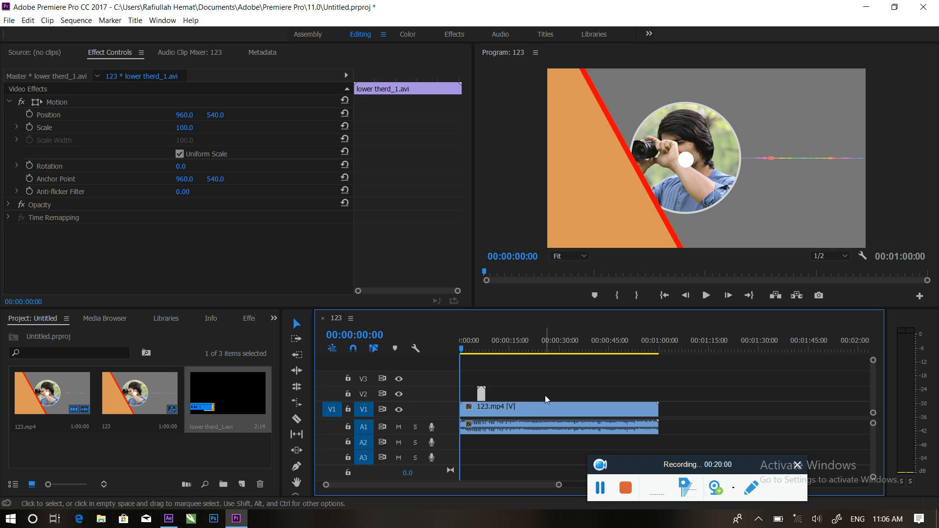
Replay the Graphics lower third over 123.mp4 several times, then minimize Premiere Pro.
{"action": "key", "text": "space"}
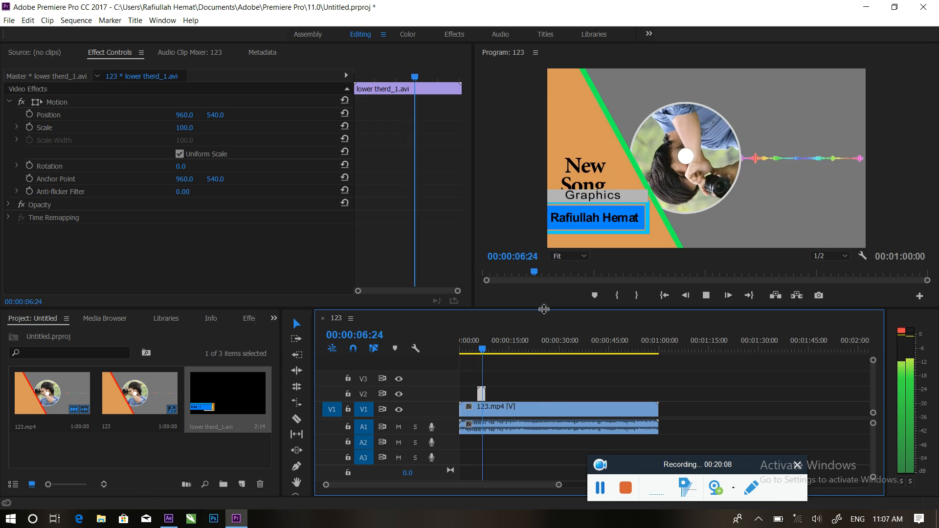
{"action": "left_click_drag", "start_coordinate": [492, 348], "coordinate": [476, 347]}
{"action": "key", "text": "space"}
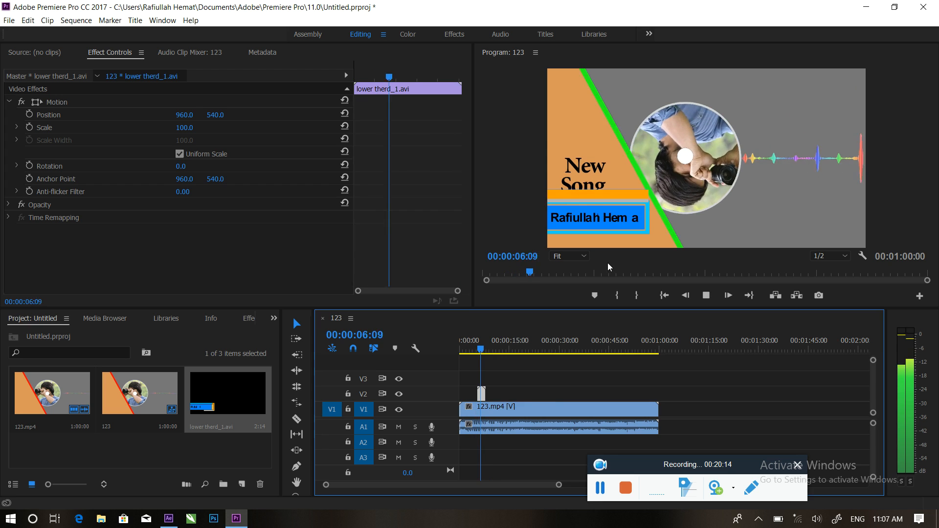
{"action": "key", "text": "space"}
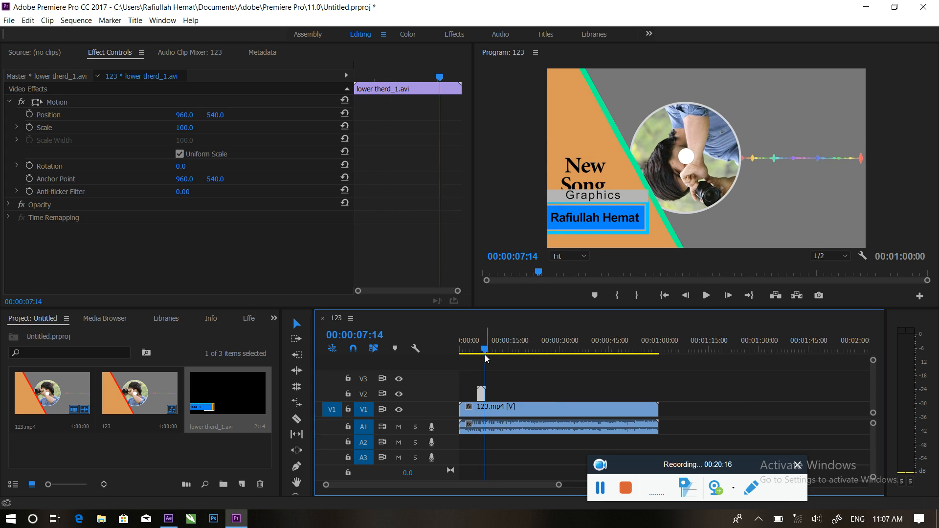
{"action": "left_click_drag", "start_coordinate": [485, 350], "coordinate": [474, 349]}
{"action": "key", "text": "space"}
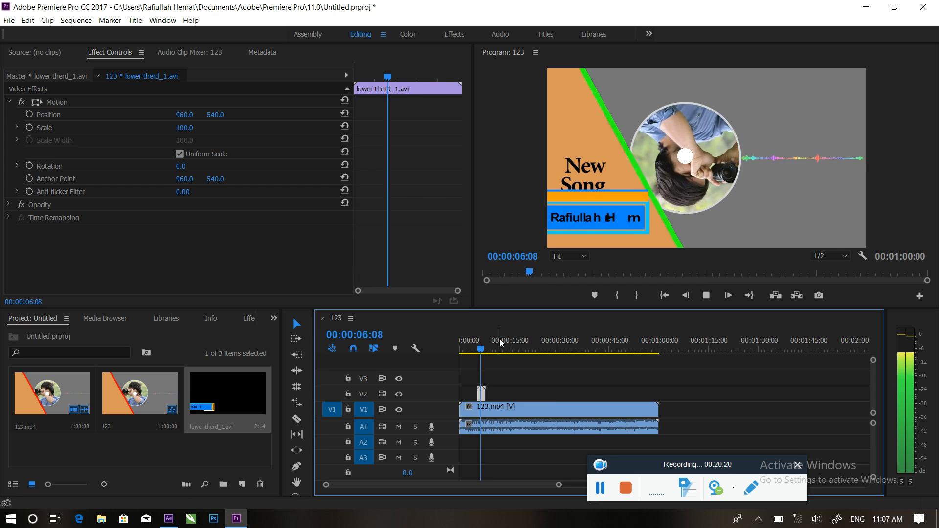
{"action": "key", "text": "space"}
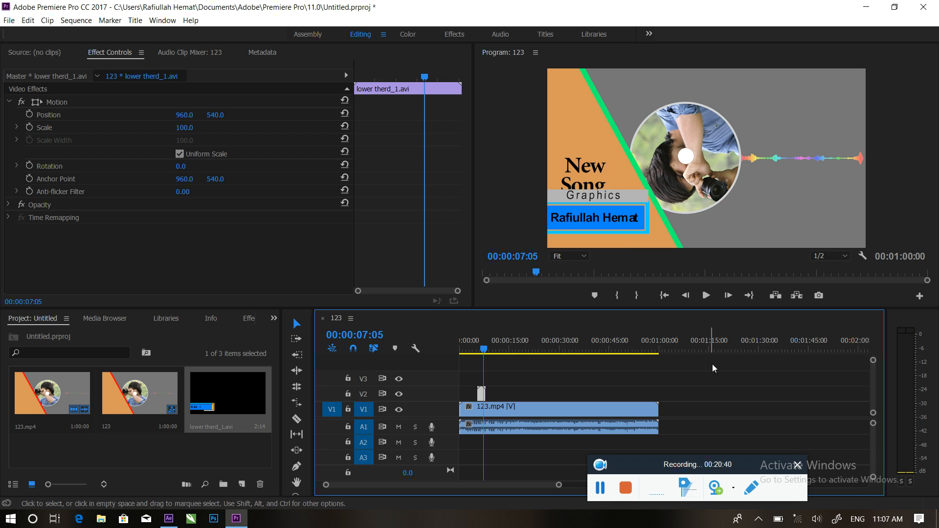
{"action": "left_click", "coordinate": [866, 7]}
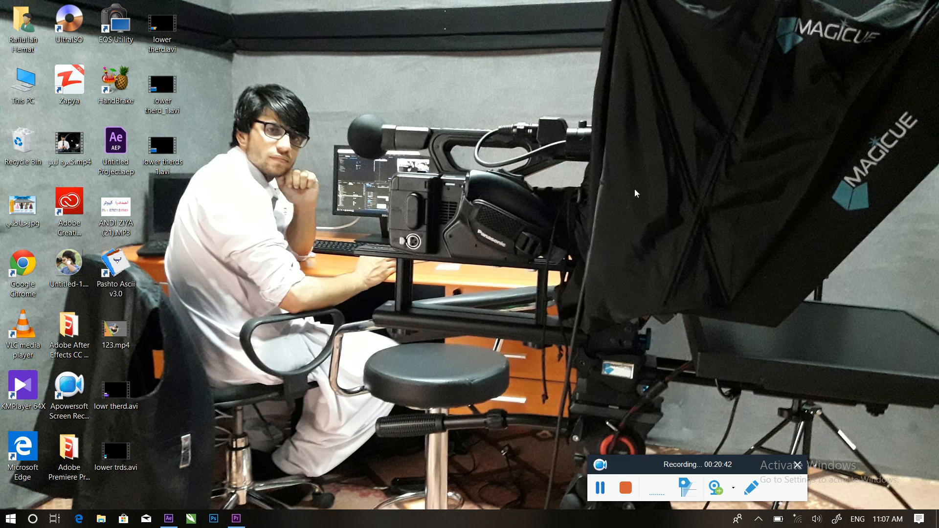